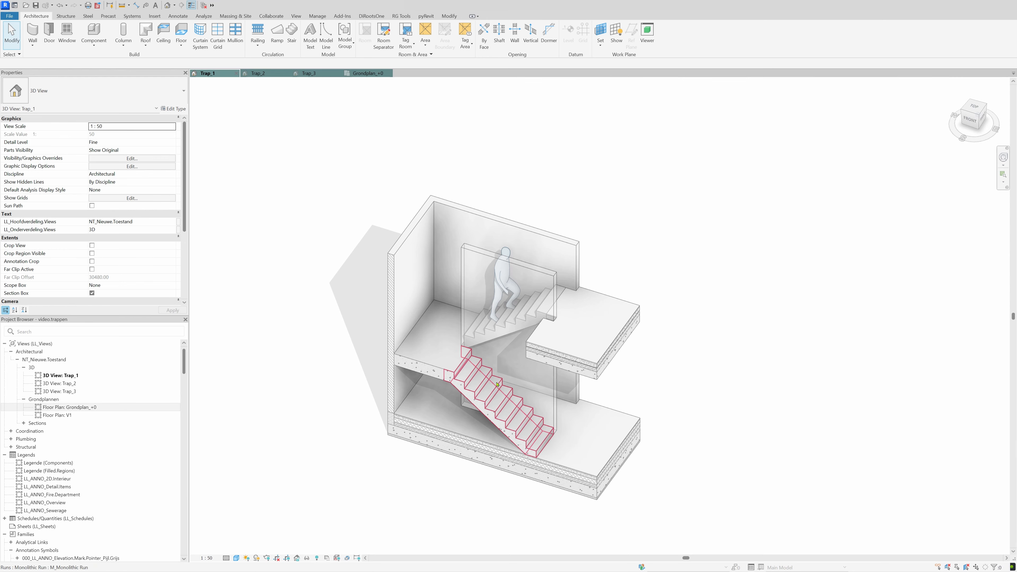
Step: View the stair variants in the 3D views Trap_2 and Trap_3
click(256, 72)
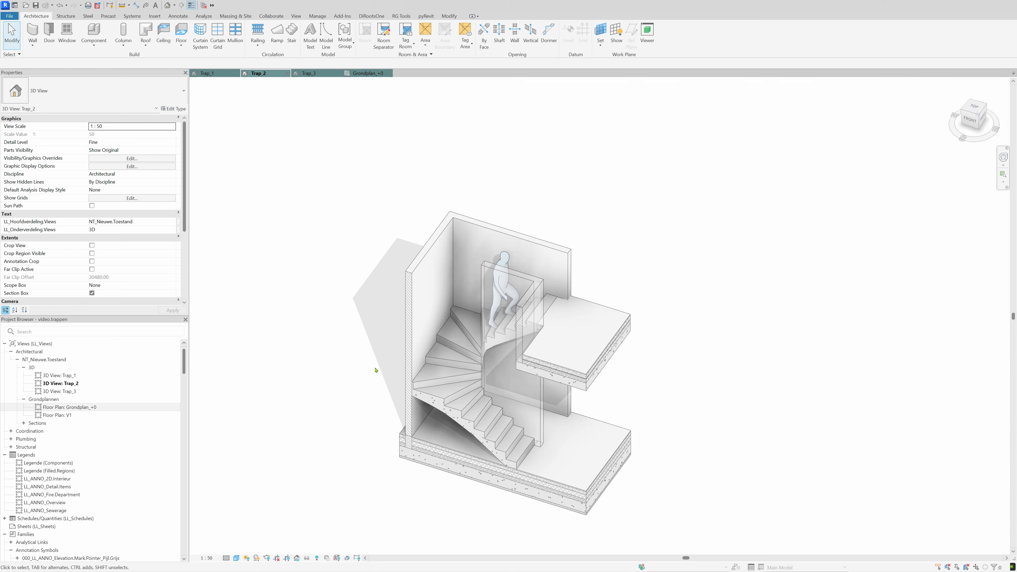
middle_drag(375, 368, 373, 347)
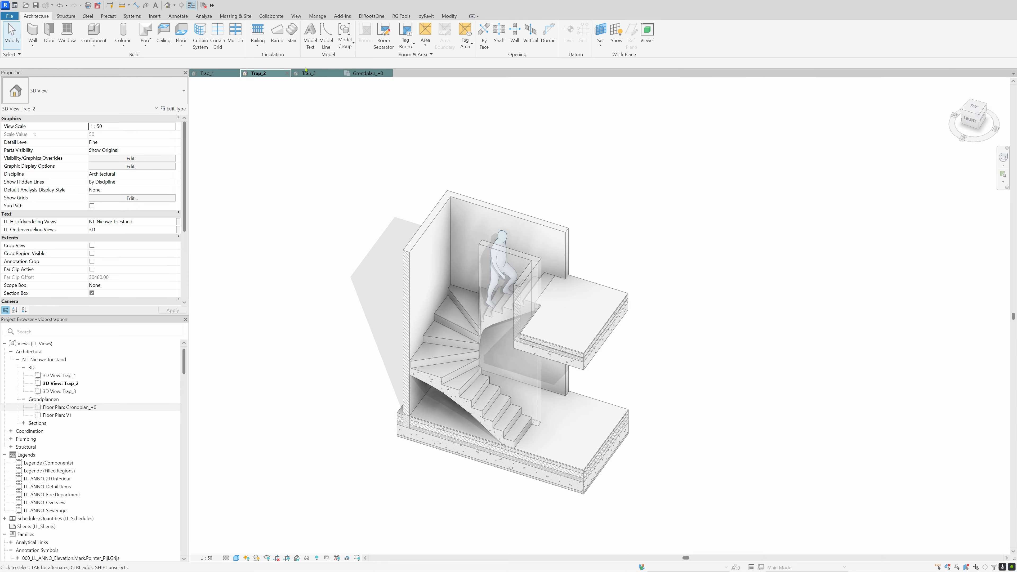
click(306, 73)
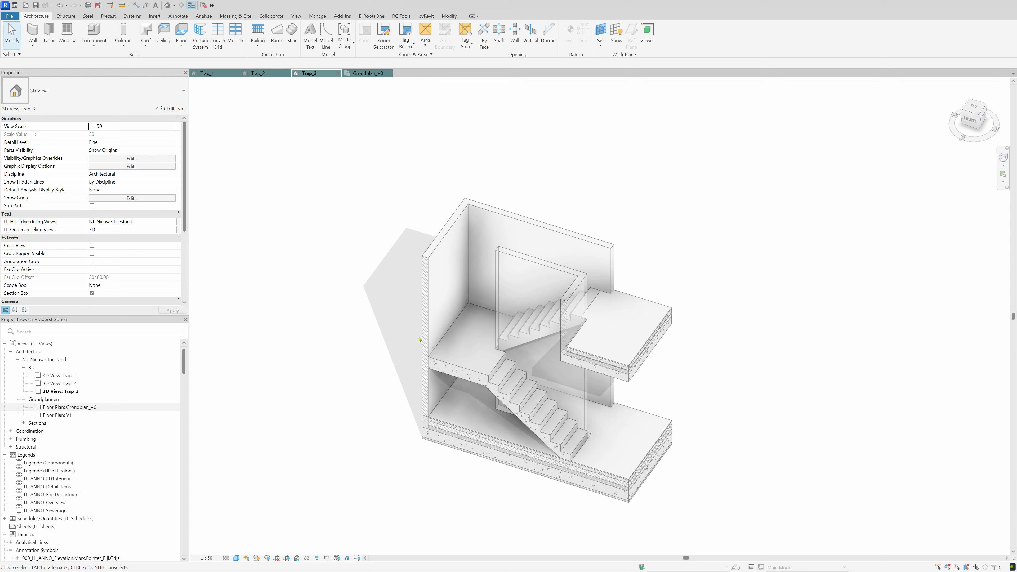
Step: Select the stair in Trap_3 and choose the Cast-In-Place type M_Monolithic Stair for it
click(485, 386)
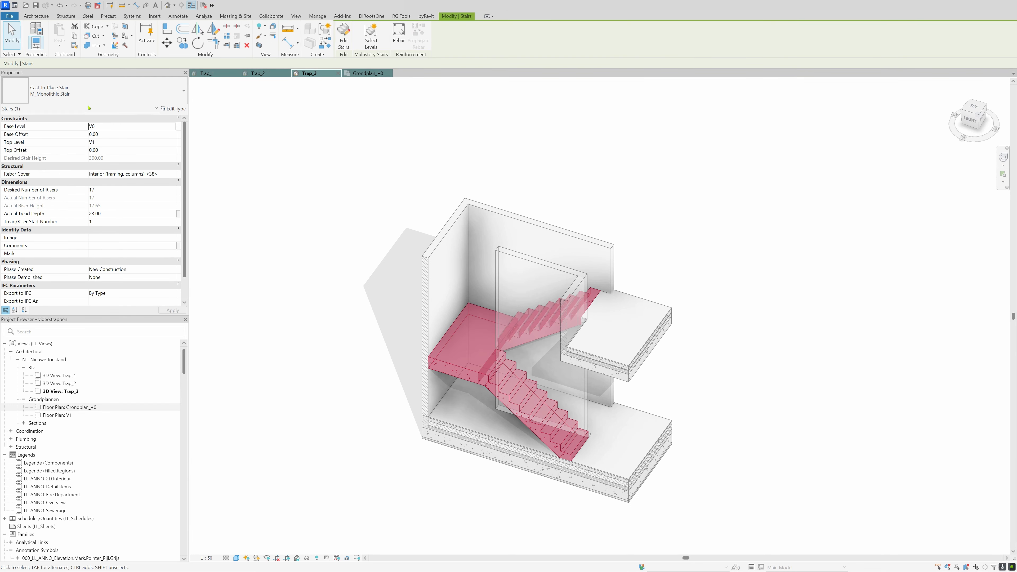
click(83, 94)
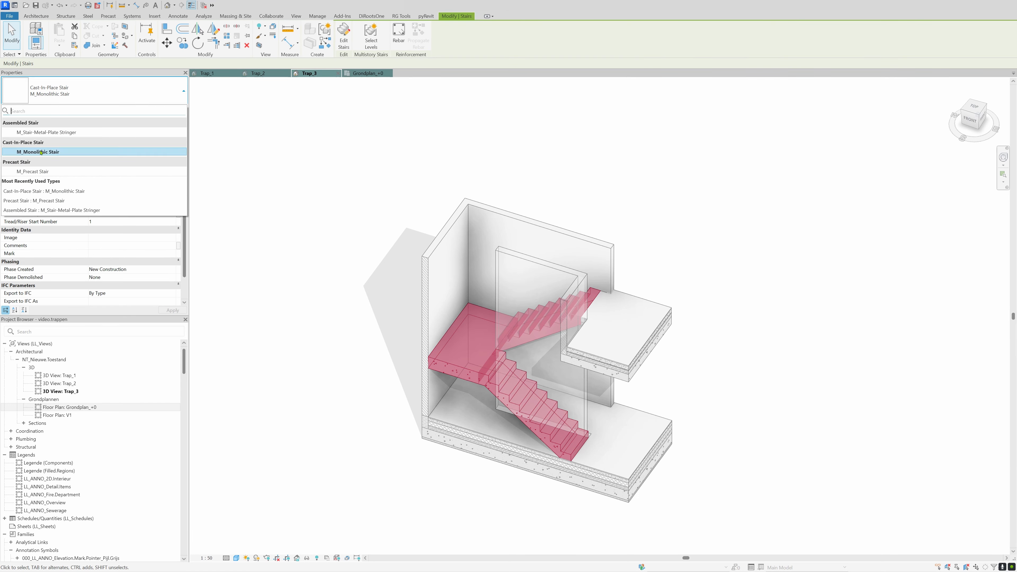
click(59, 152)
click(291, 172)
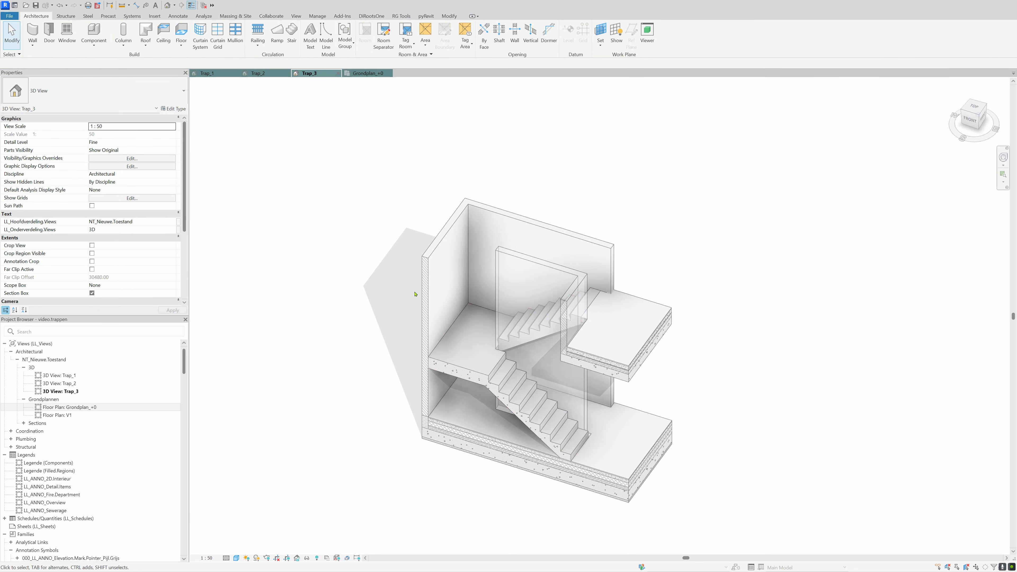
Step: Select the Trap_3 stair and show it in floor plan Grondplan_+0
click(470, 369)
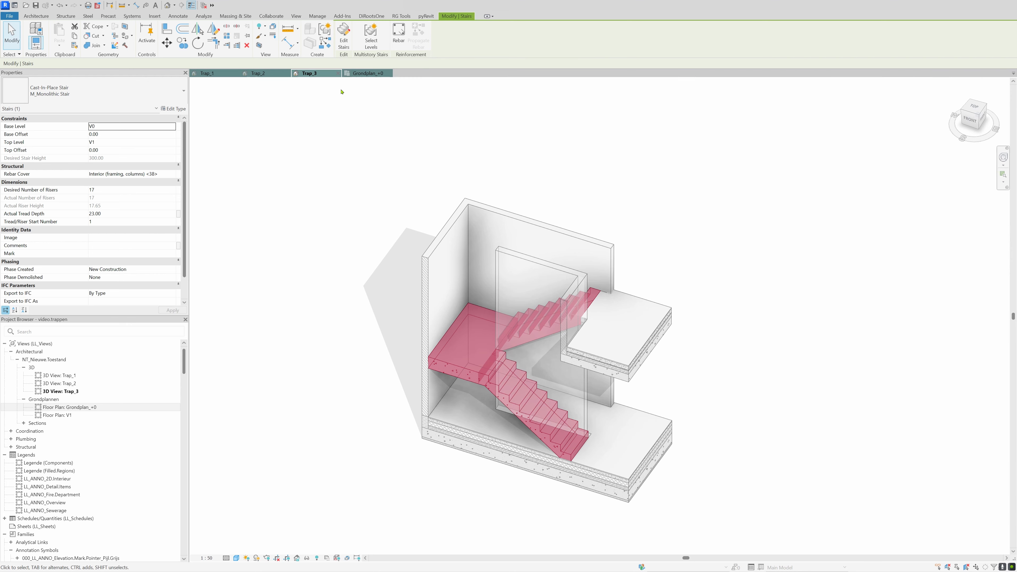
click(367, 73)
scroll(588, 369, up, 1)
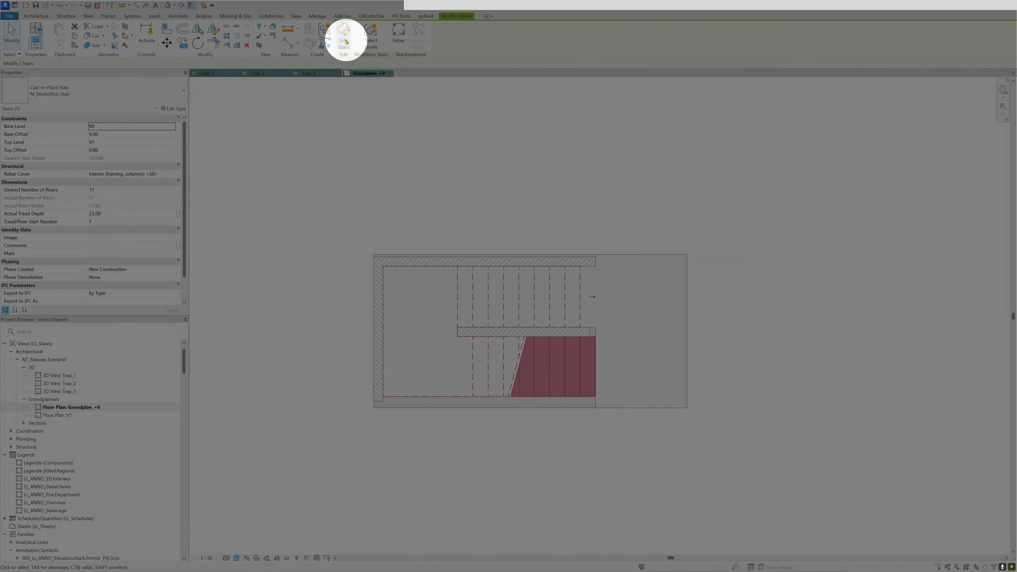
Step: Edit the stair and convert its lower run to a sketch-based component
click(346, 40)
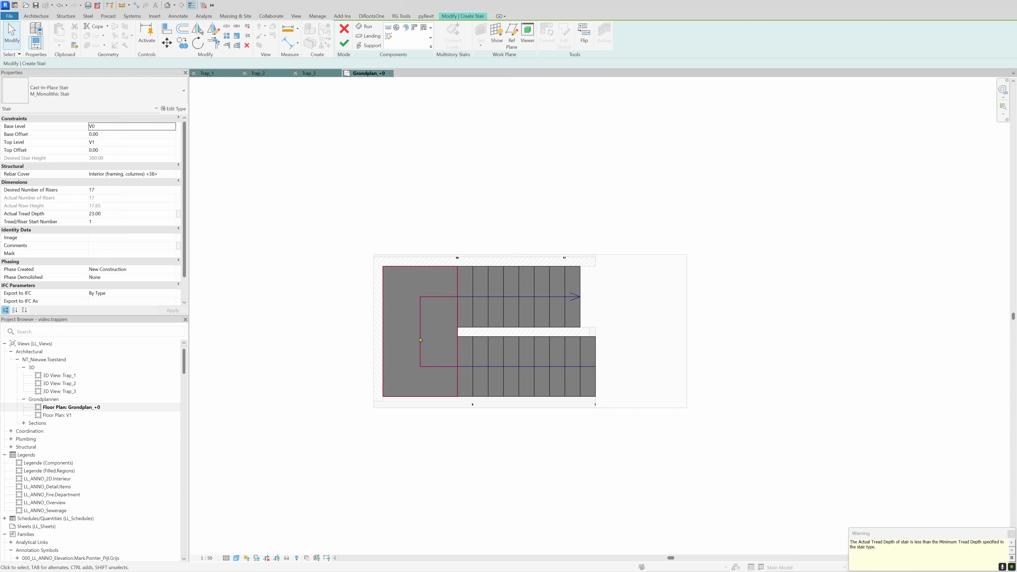
click(582, 355)
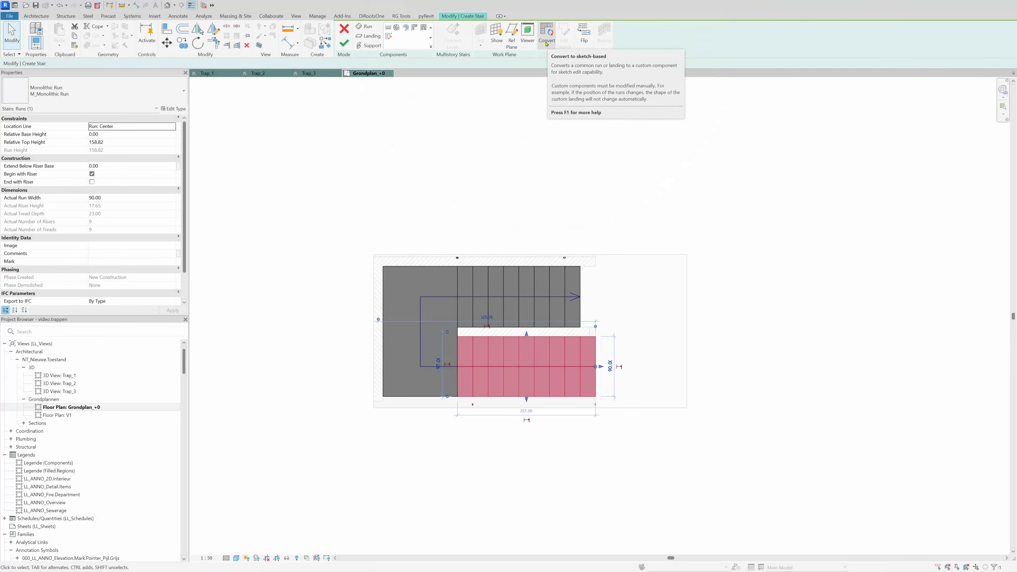
click(546, 41)
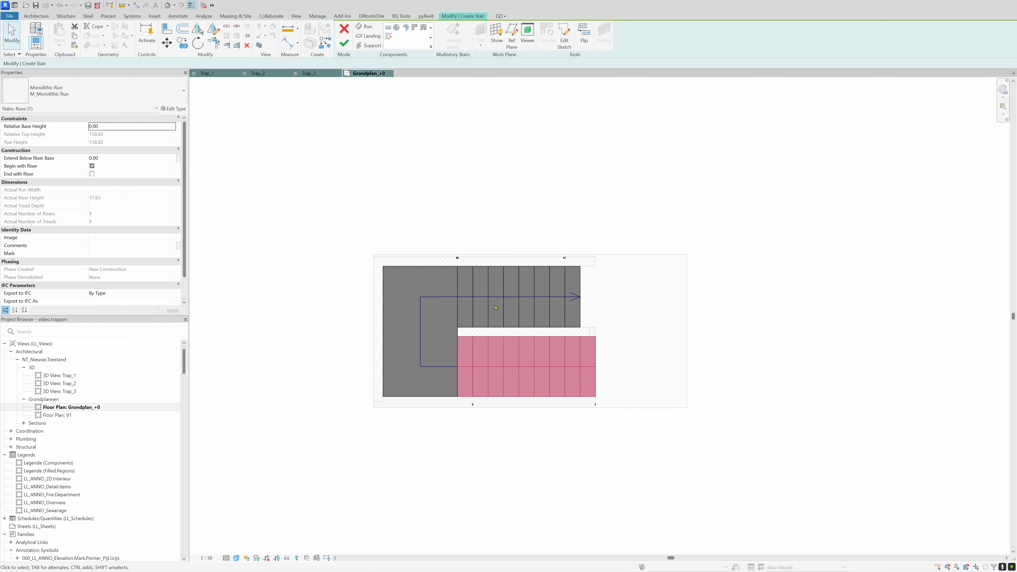
Step: Try to copy the upper run to the empty area above the plan and discard the stair edits
click(473, 314)
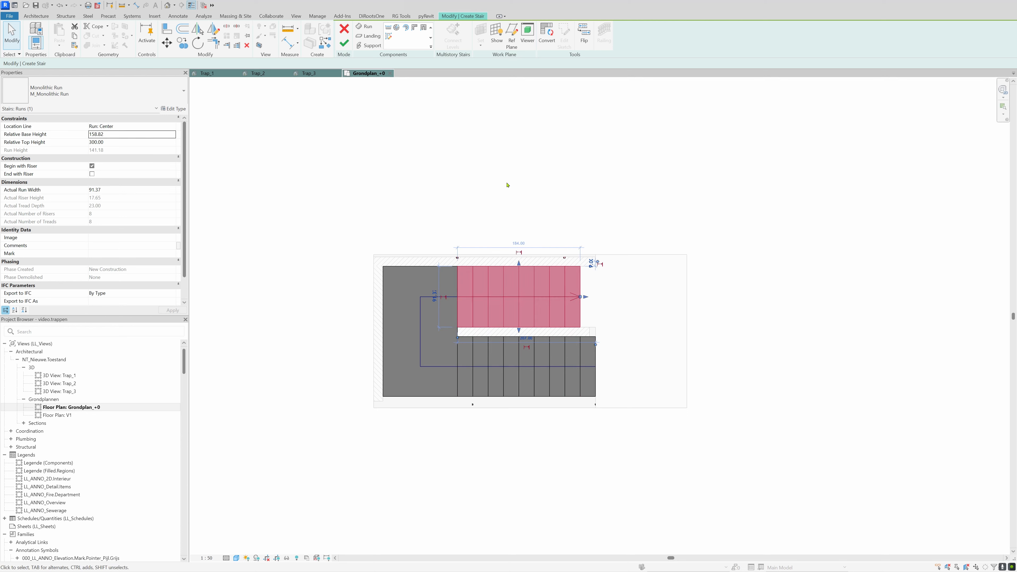
key(m)
key(v)
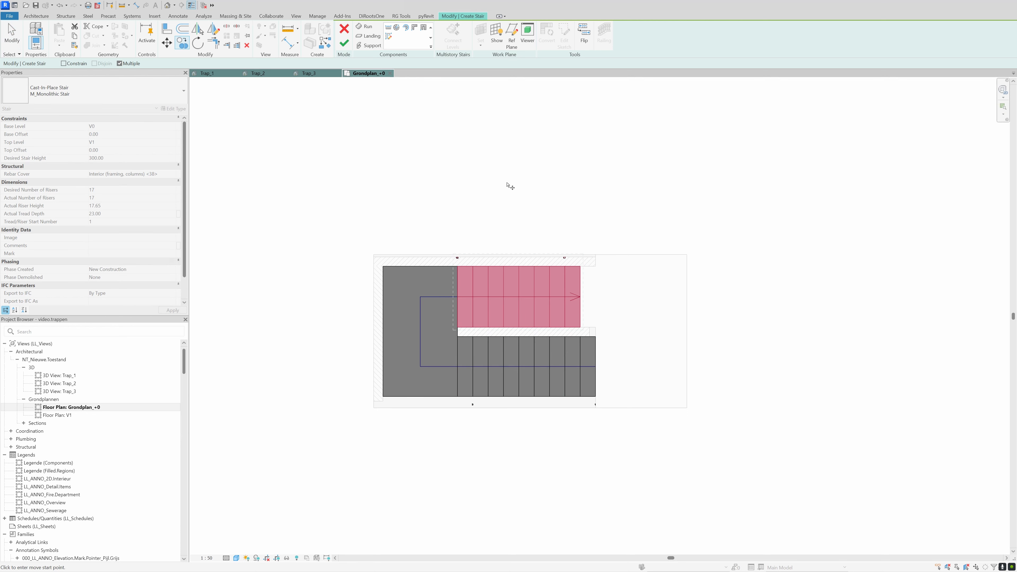
click(468, 320)
click(472, 218)
key(Escape)
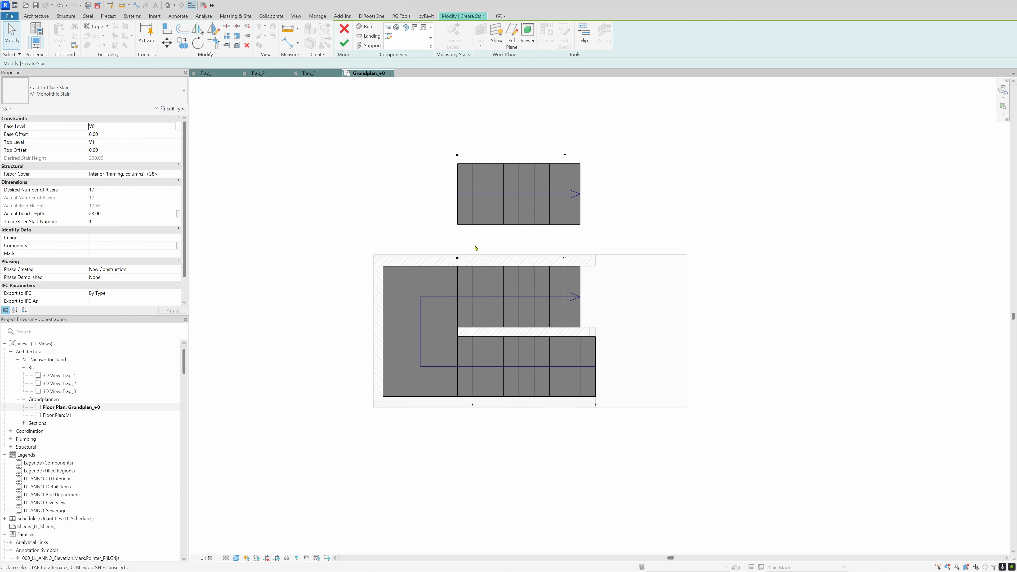
click(478, 269)
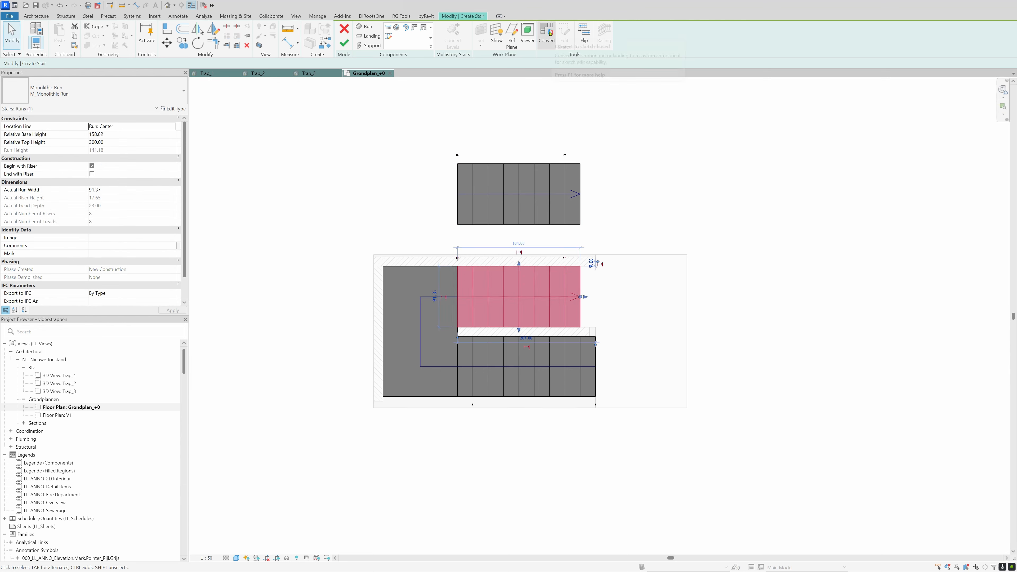
key(Escape)
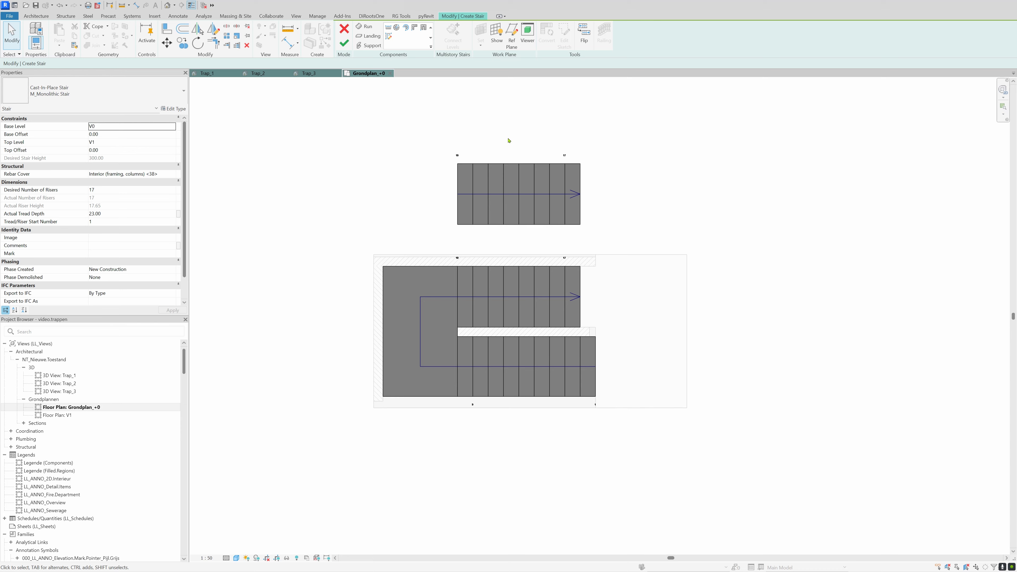
click(343, 29)
Step: Copy the whole stair straight up to the empty area above the walls in the floor plan
click(556, 298)
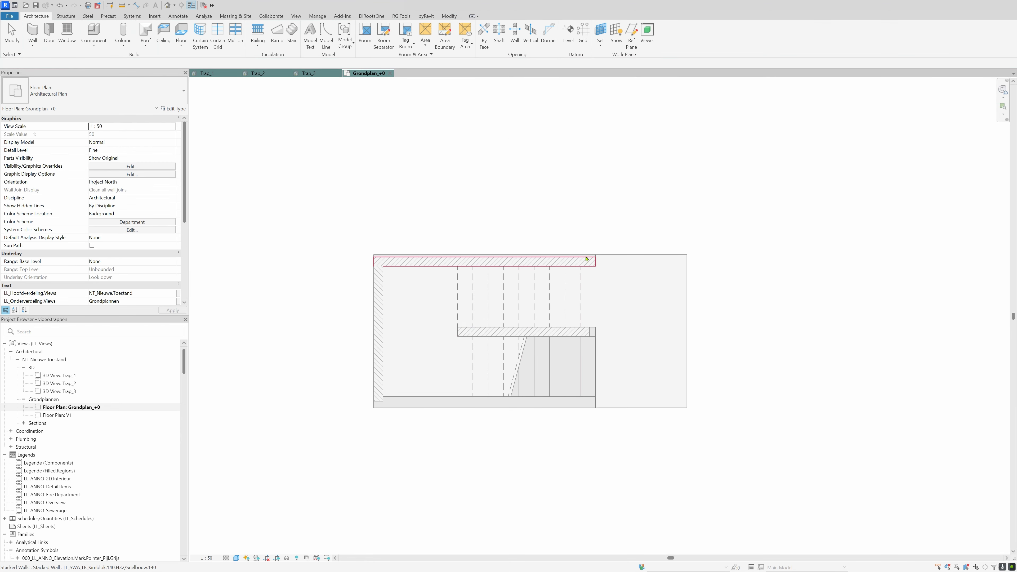
click(580, 297)
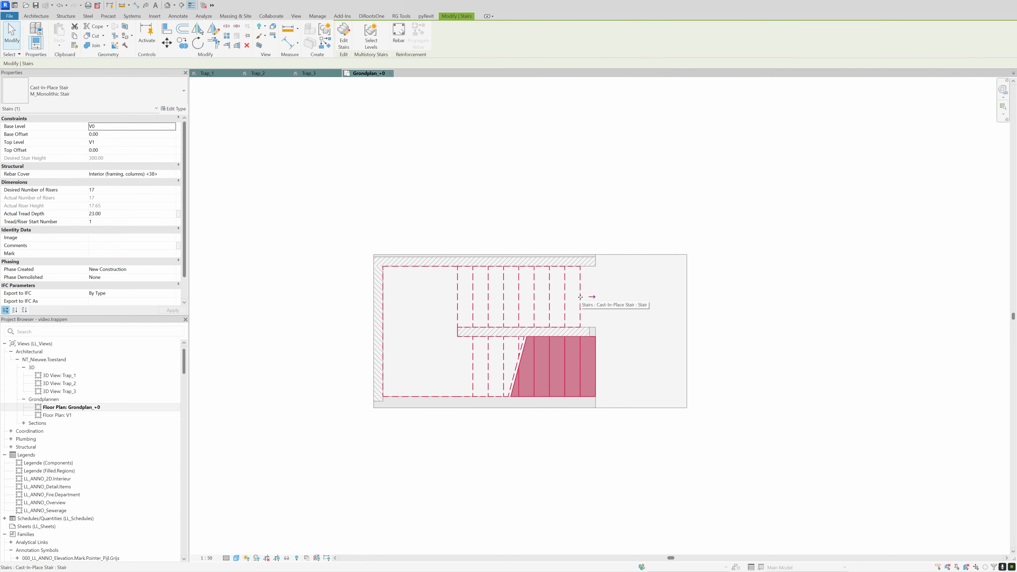
key(c)
key(o)
click(580, 297)
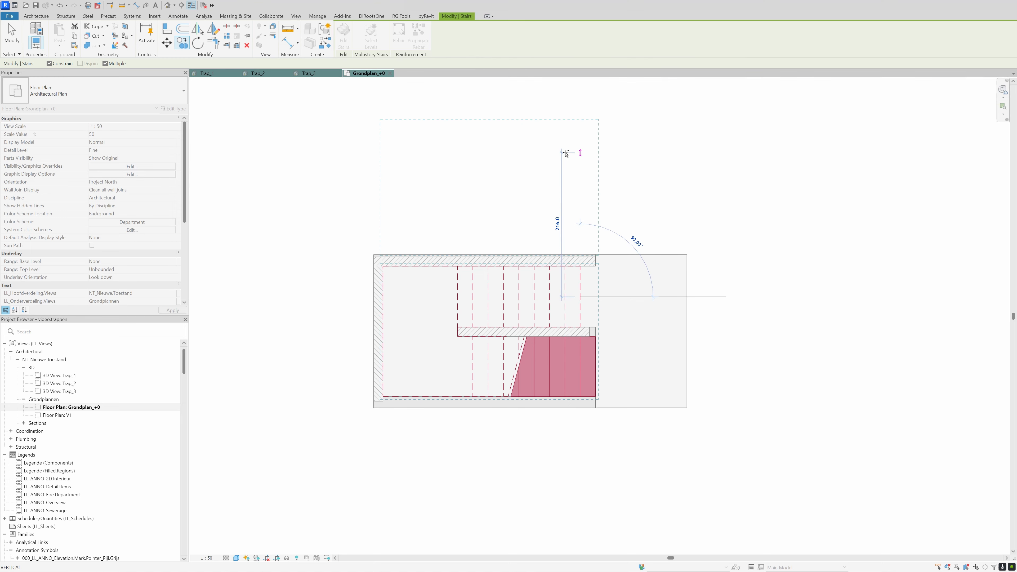
click(592, 190)
key(Escape)
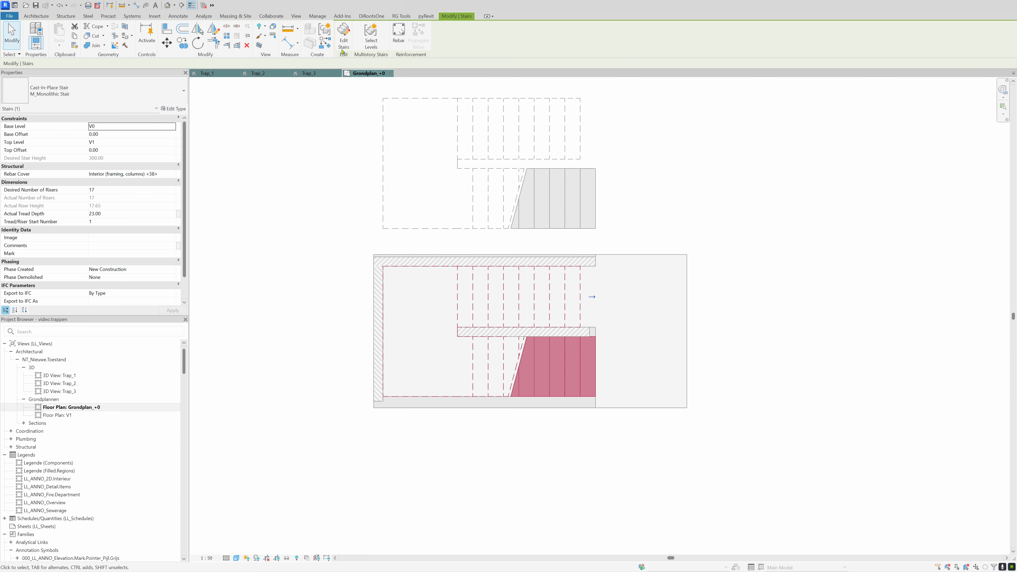
Step: Edit the original stair between the walls and convert its lower run to a sketch-based component
click(344, 36)
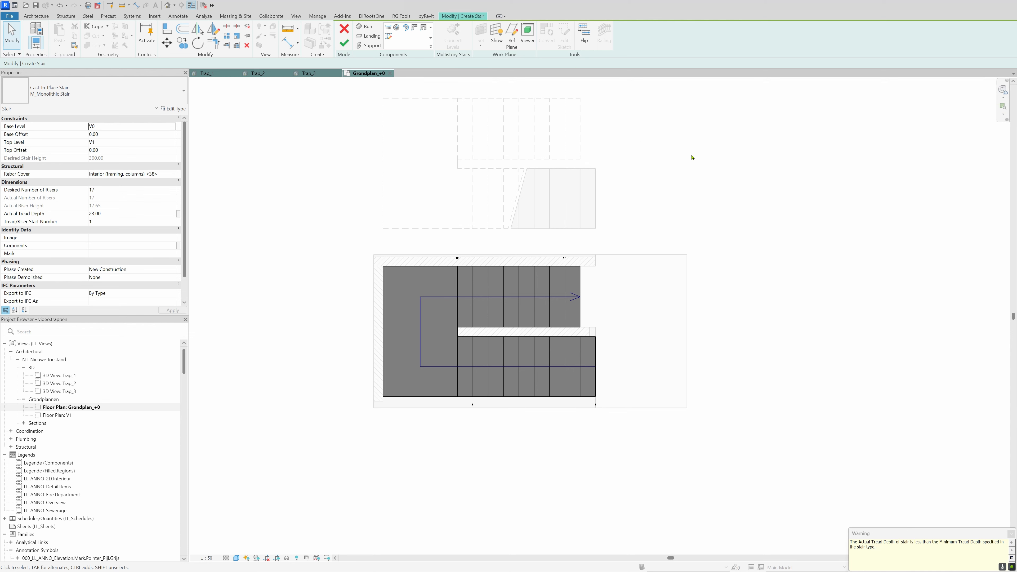
click(550, 354)
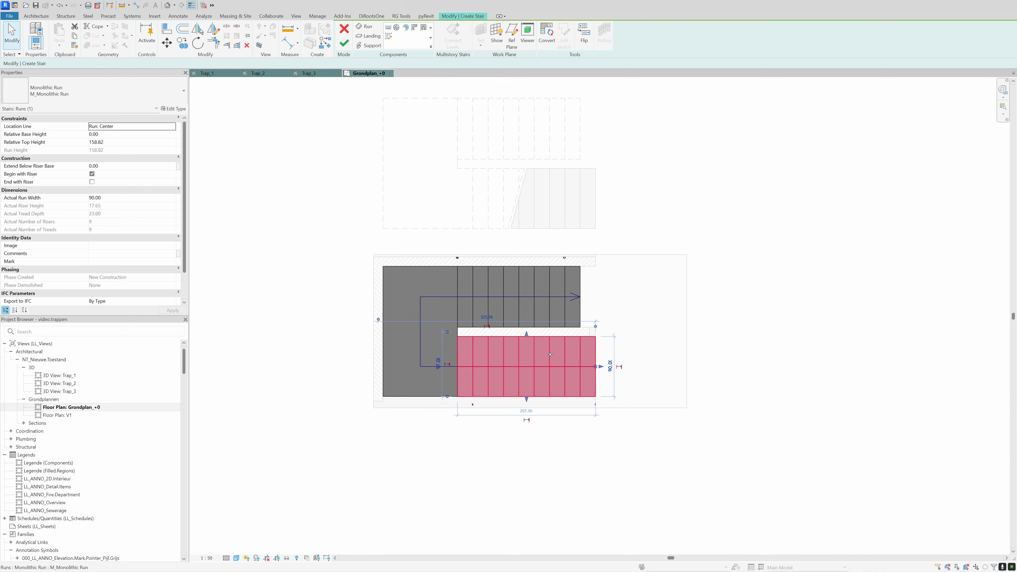
click(547, 40)
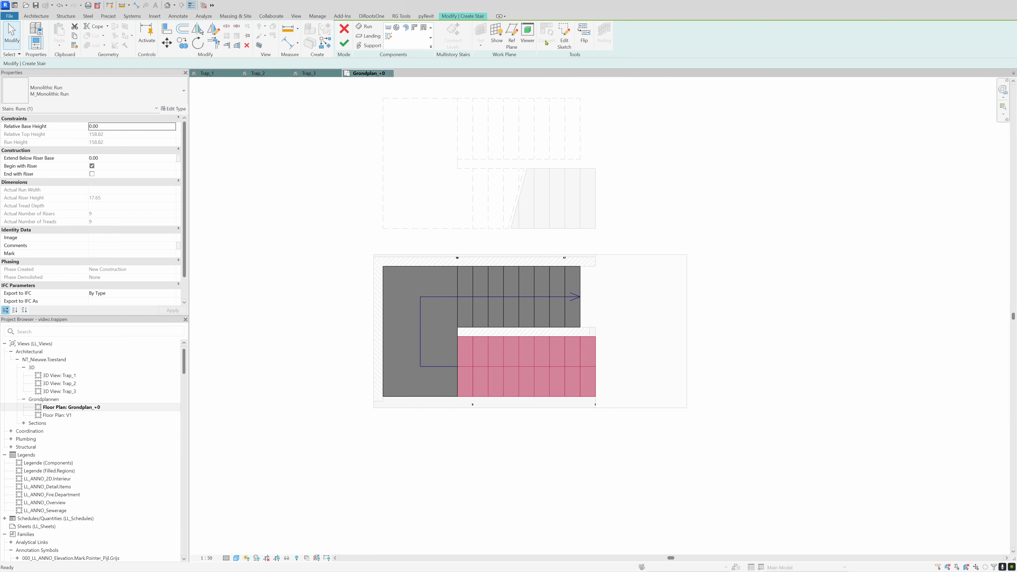
click(564, 40)
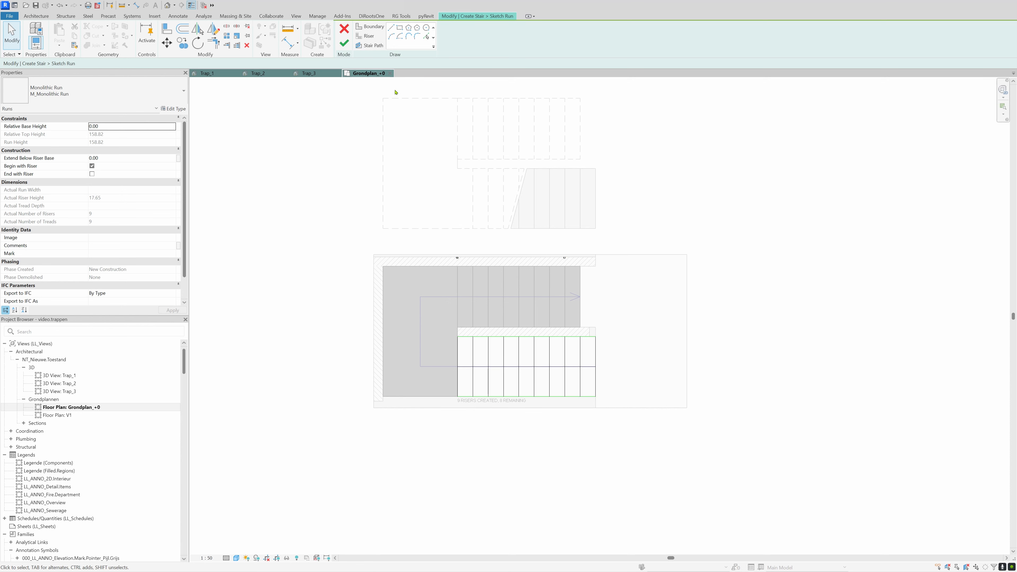
click(344, 29)
Step: Delete the upper run and the landing, keeping only the converted lower run
click(577, 297)
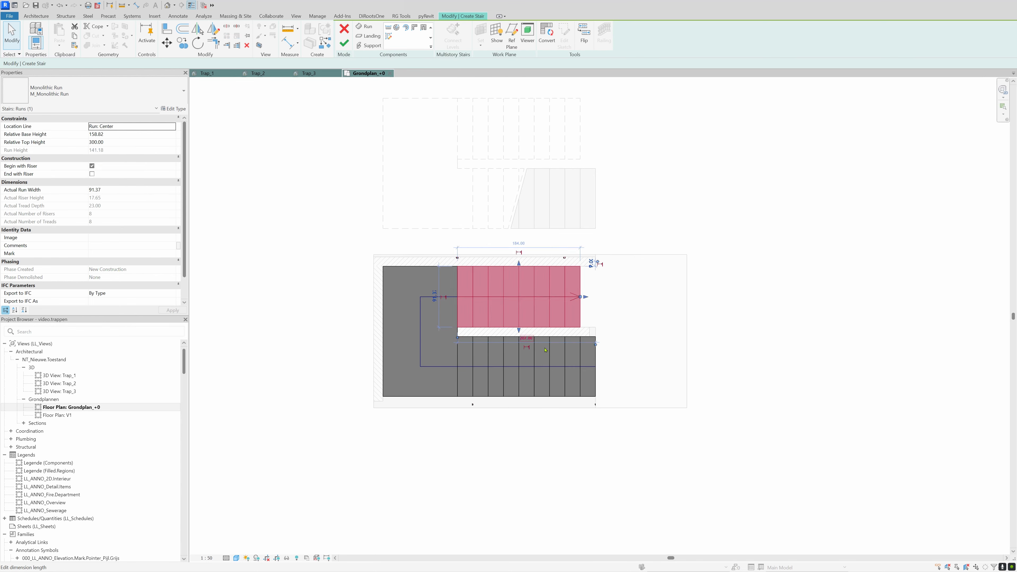
key(Delete)
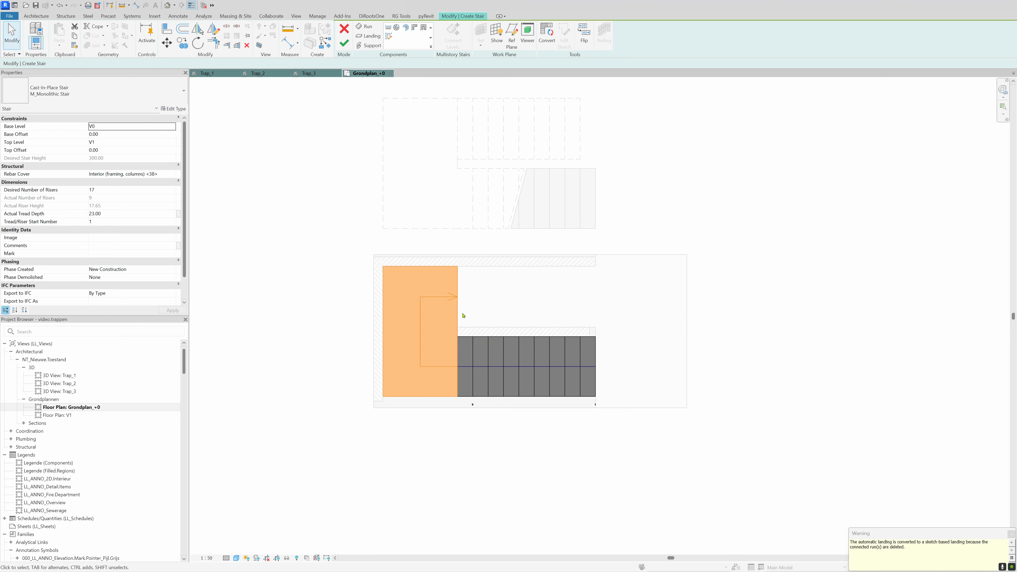
click(461, 315)
key(Delete)
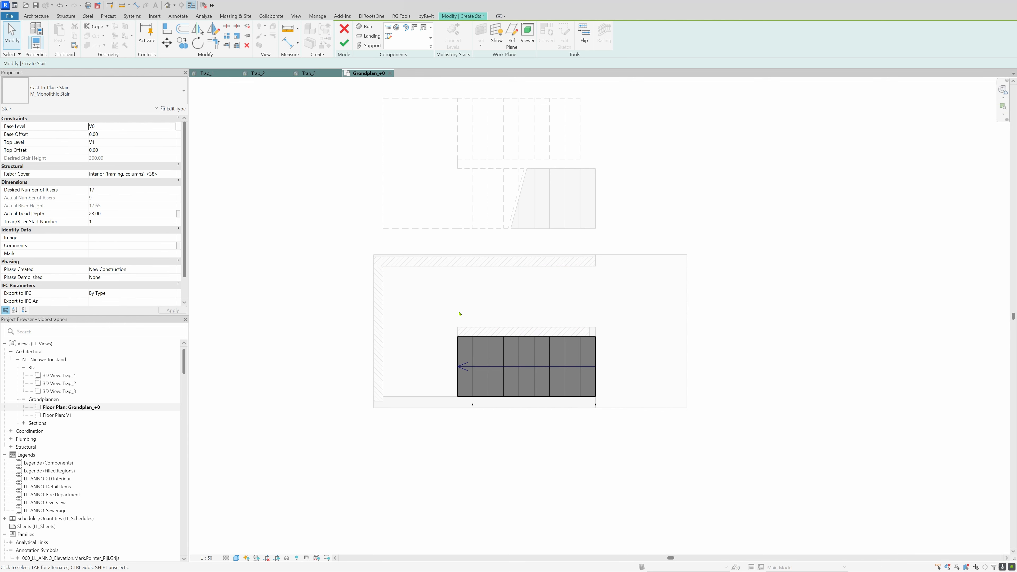
Step: Open the lower run's sketch for editing and switch off thin line display
click(466, 349)
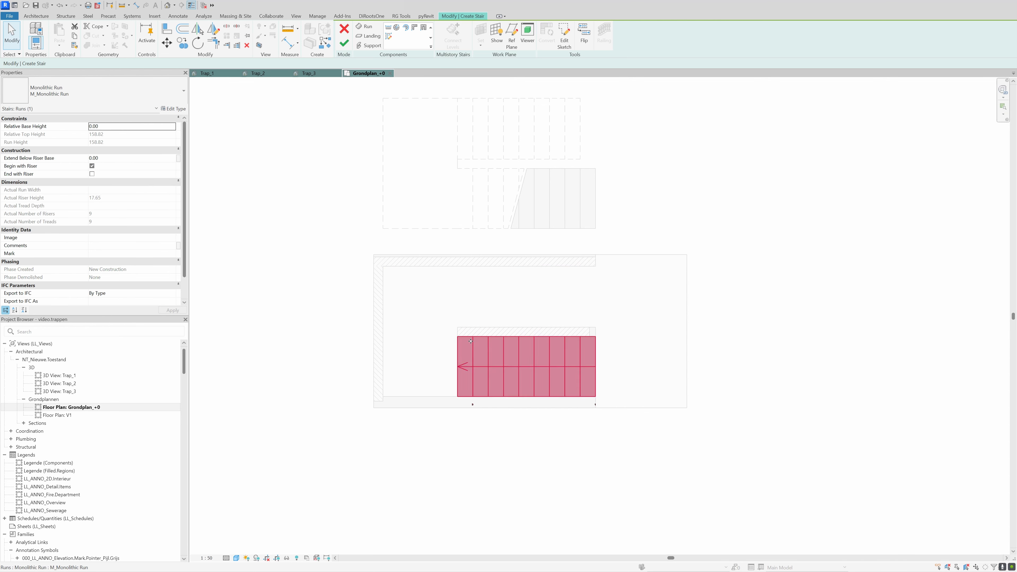
click(569, 48)
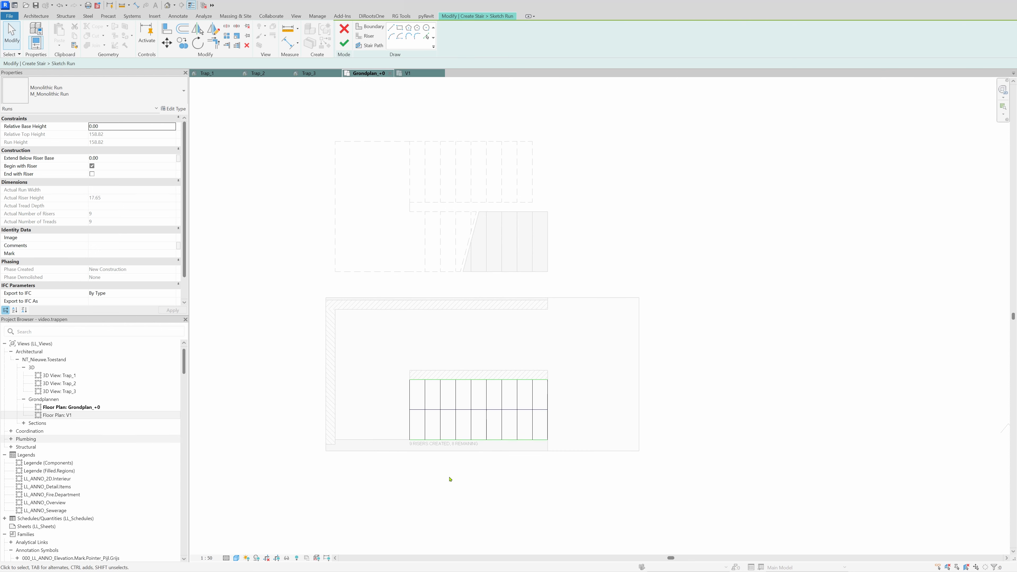
scroll(397, 402, up, 3)
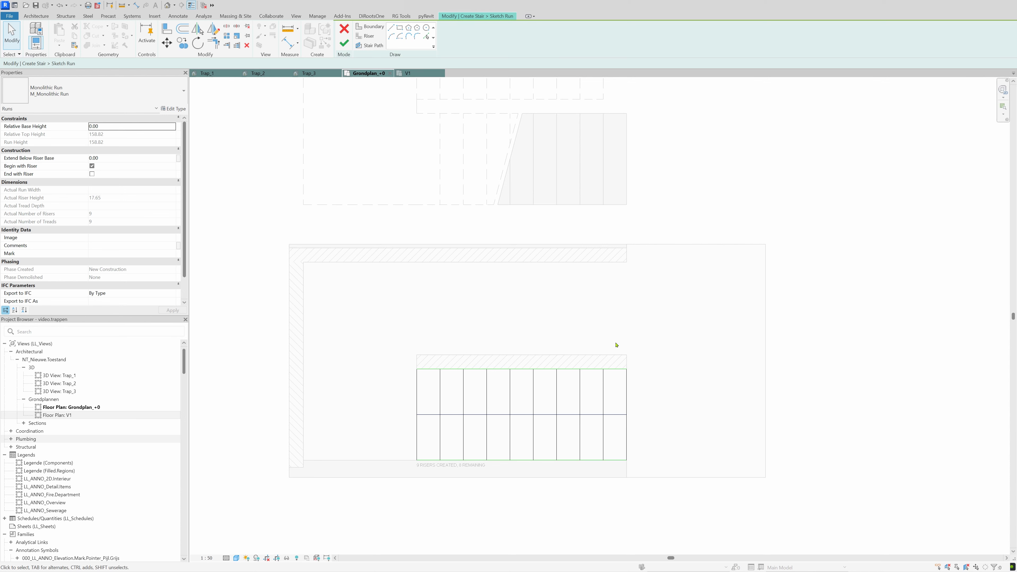
click(191, 6)
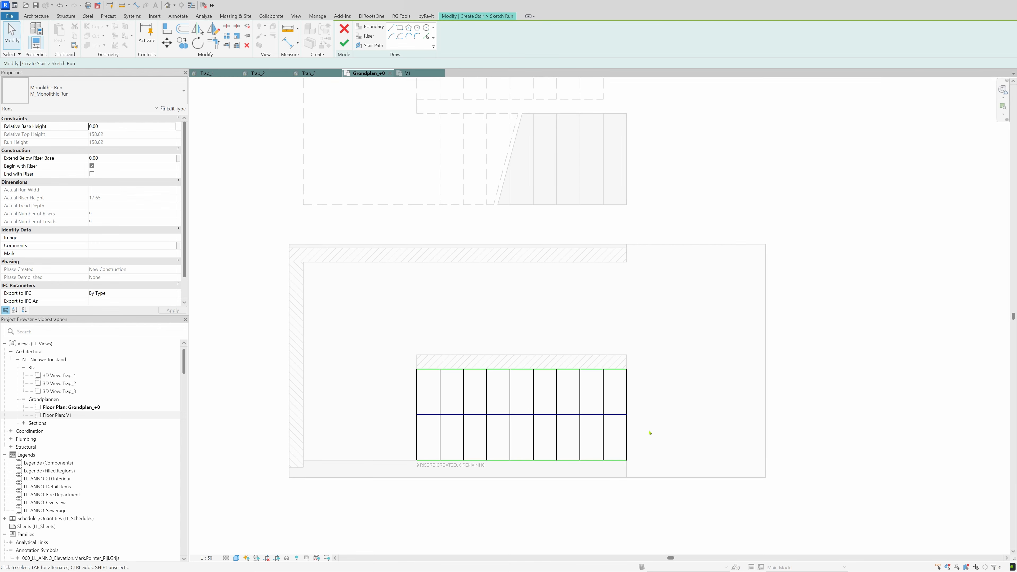
Step: Delete the first six riser lines at the start of the lower run's sketch, leaving the four nearest the former landing
click(625, 392)
key(Delete)
click(603, 389)
key(Delete)
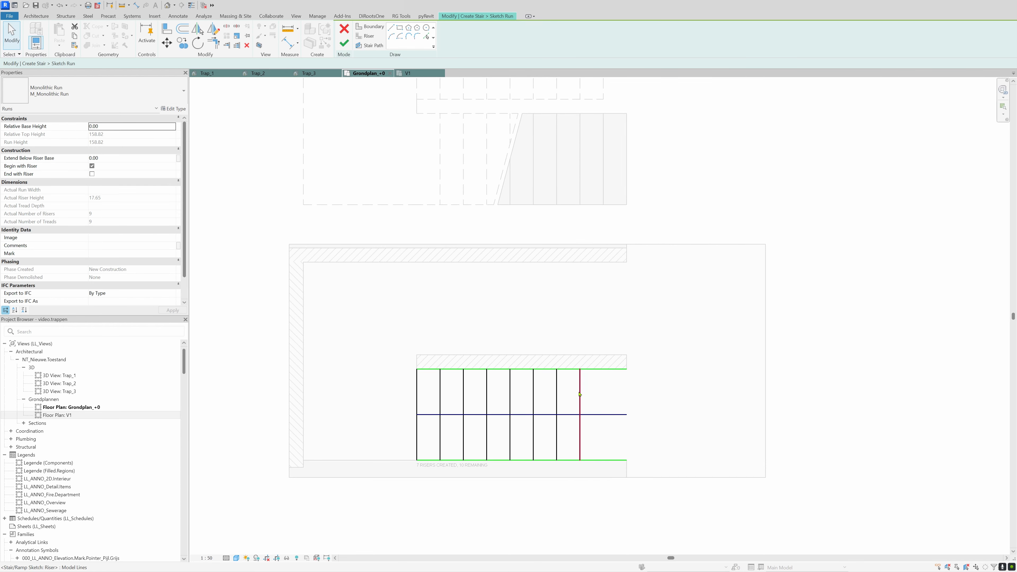
click(580, 390)
key(Delete)
click(556, 391)
key(Delete)
click(533, 392)
key(Delete)
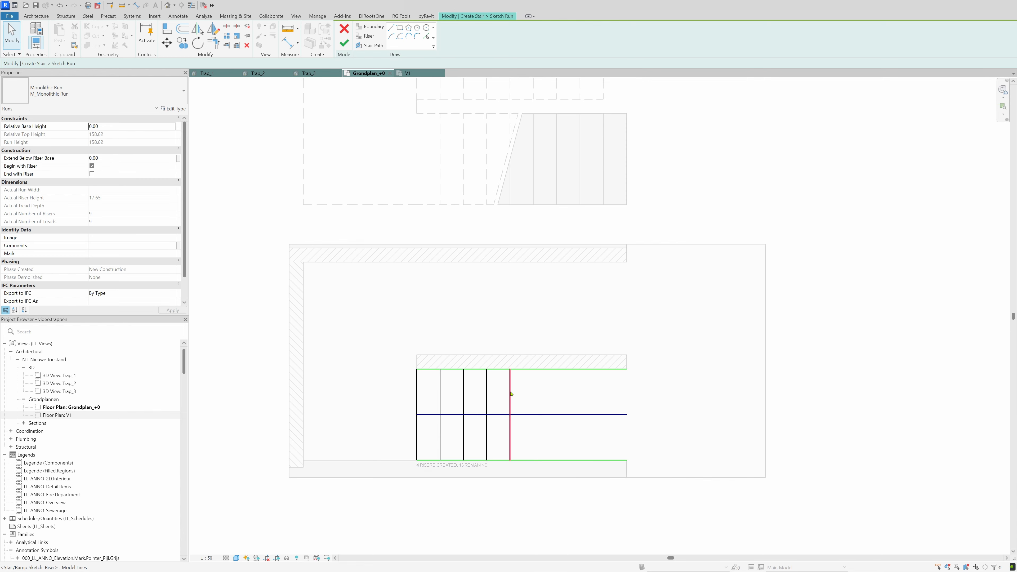
click(510, 394)
key(Delete)
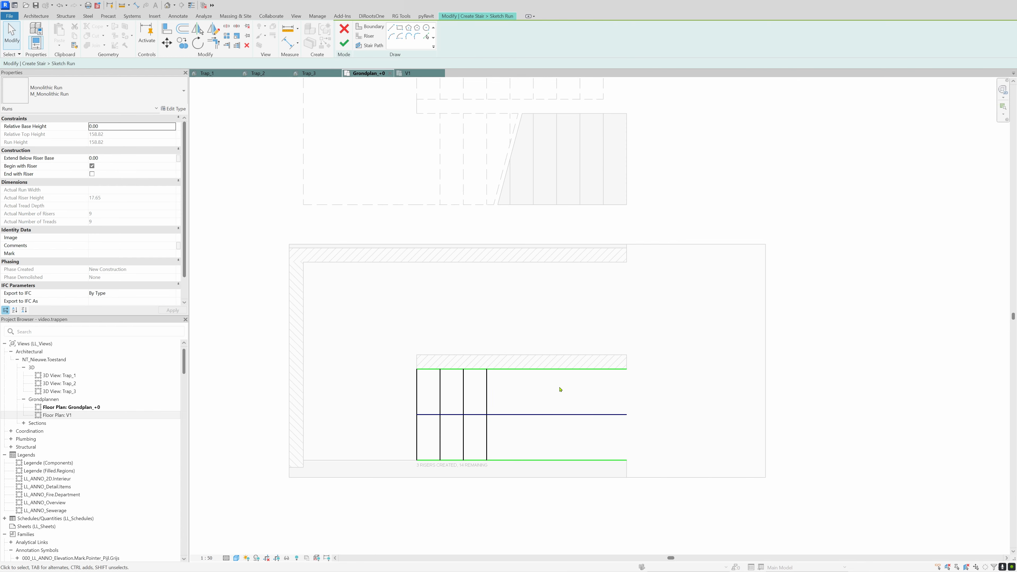
Step: Dimension the spacing between the last two riser lines farthest from the former landing
key(d)
key(i)
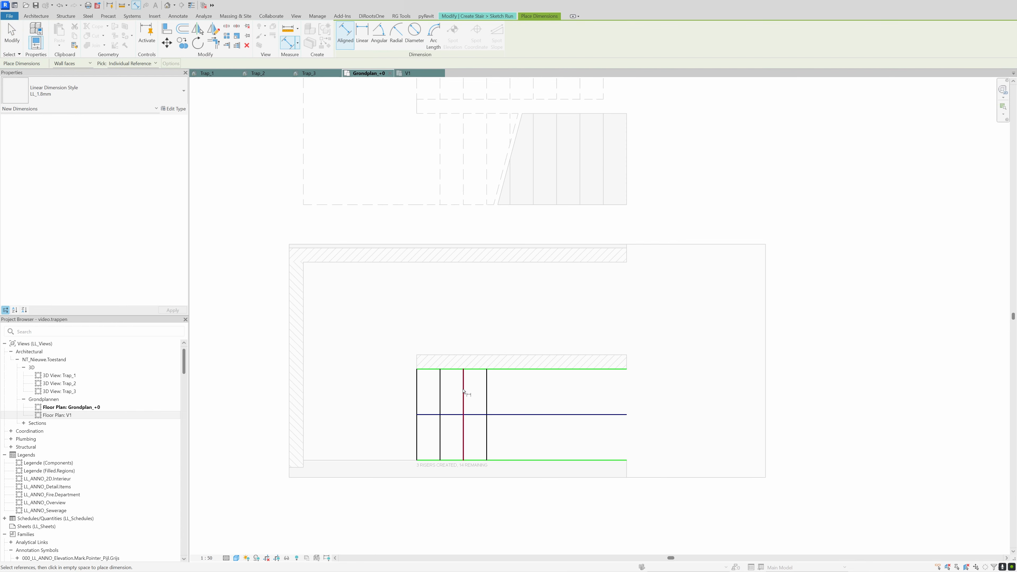
click(464, 393)
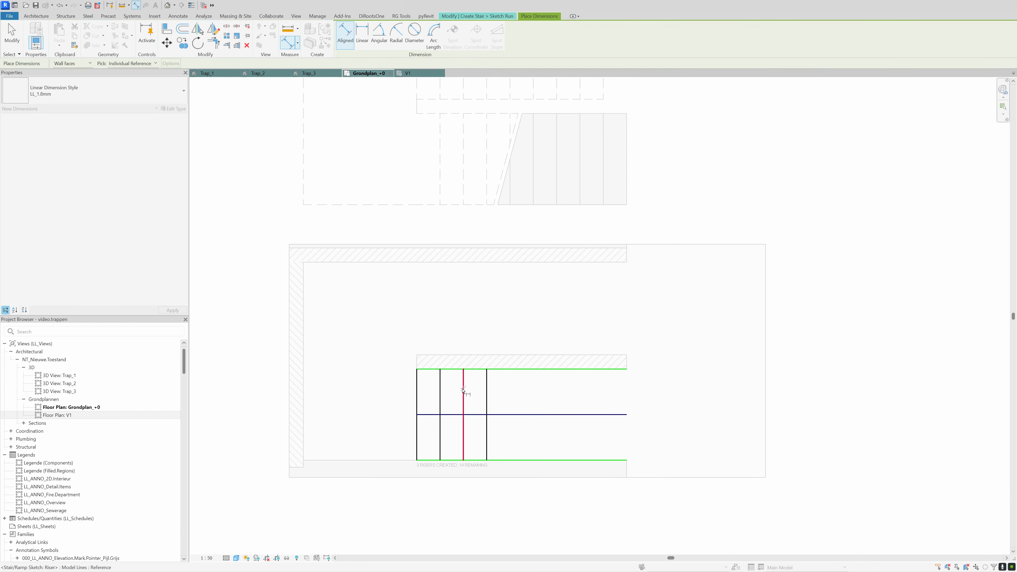
click(486, 388)
click(502, 385)
key(Escape)
key(Escape)
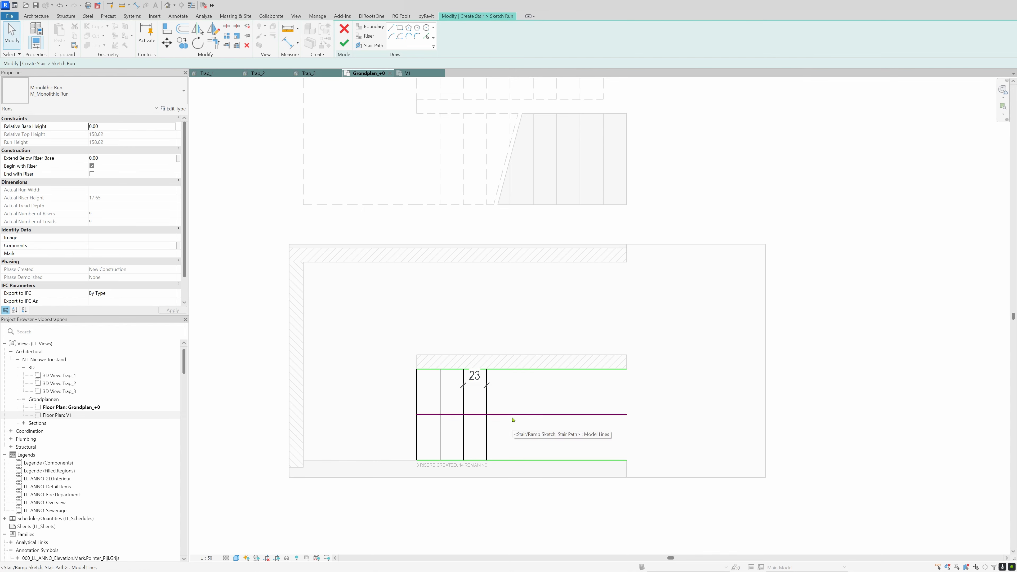
Step: Offset a copy of the outermost riser line by 23 toward the start of the run
key(o)
key(f)
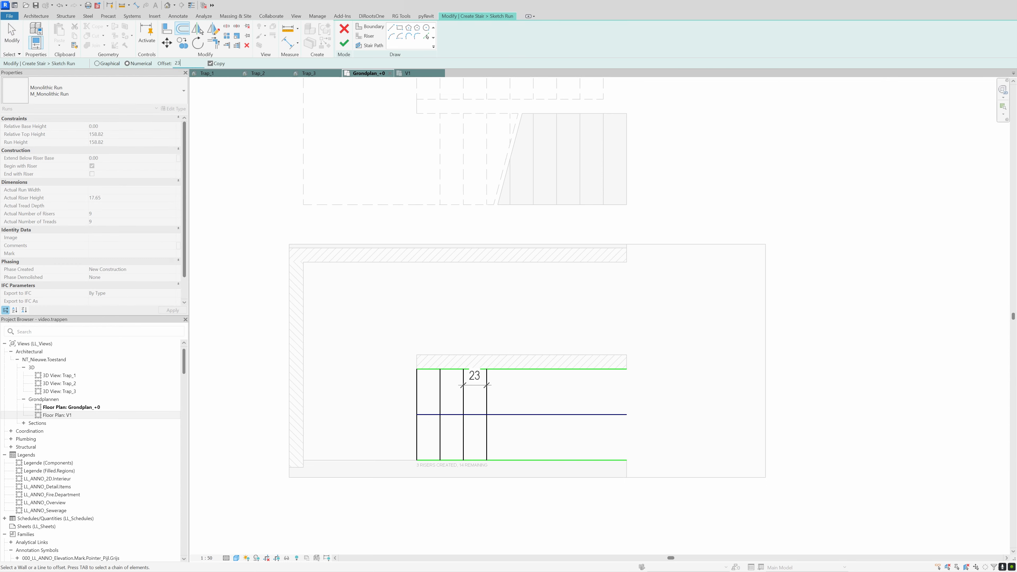
click(489, 431)
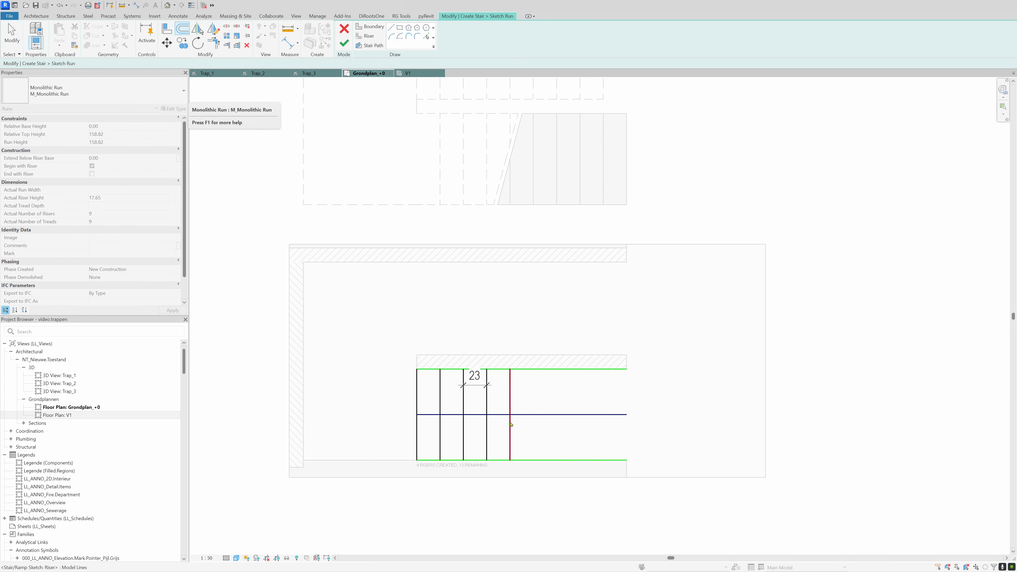
key(Escape)
Step: Trim both run boundary lines to the new riser and shorten the stair path to end on it
key(t)
key(r)
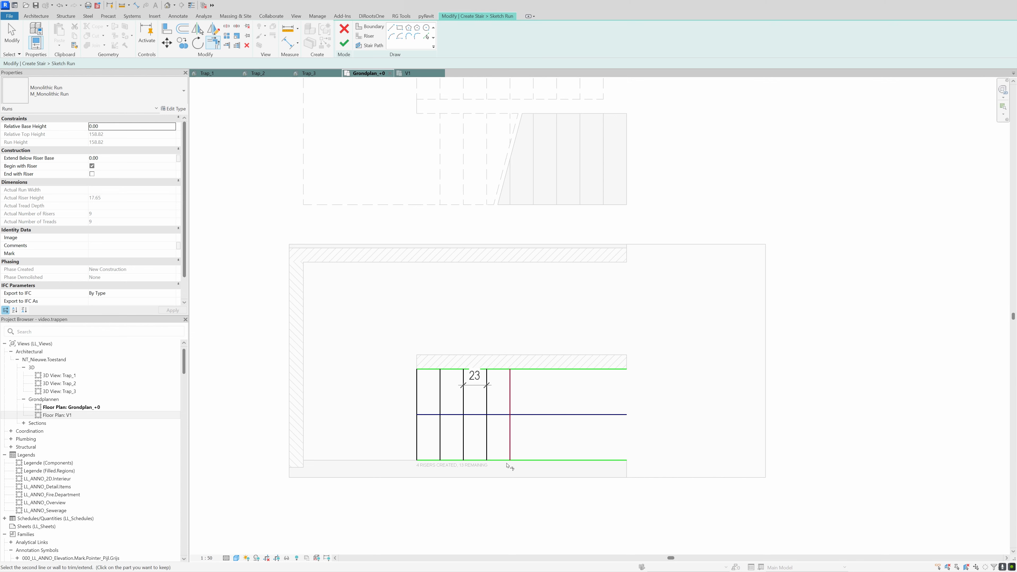
click(510, 402)
click(507, 370)
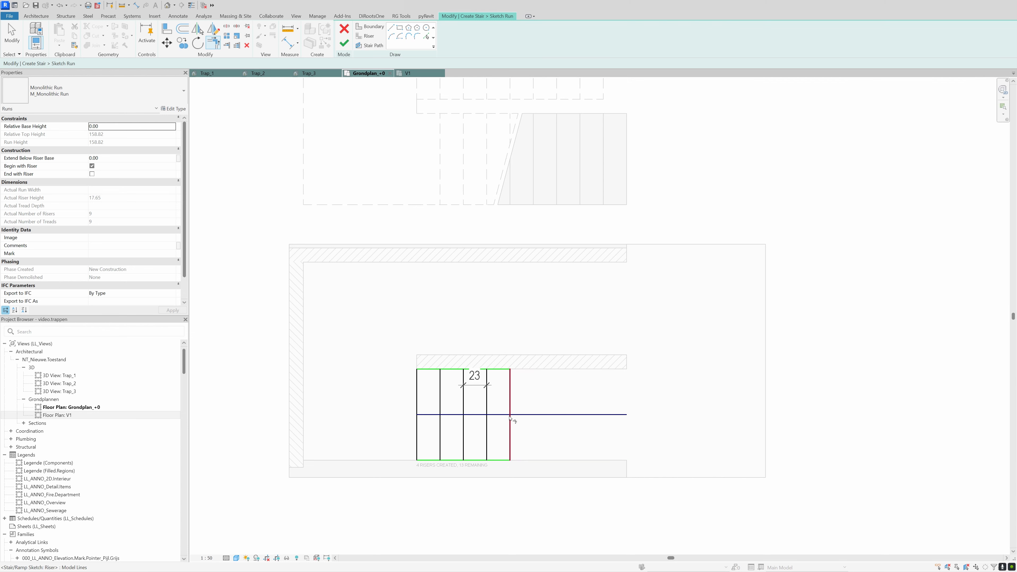
key(Escape)
click(602, 415)
drag(627, 415, 510, 414)
click(572, 412)
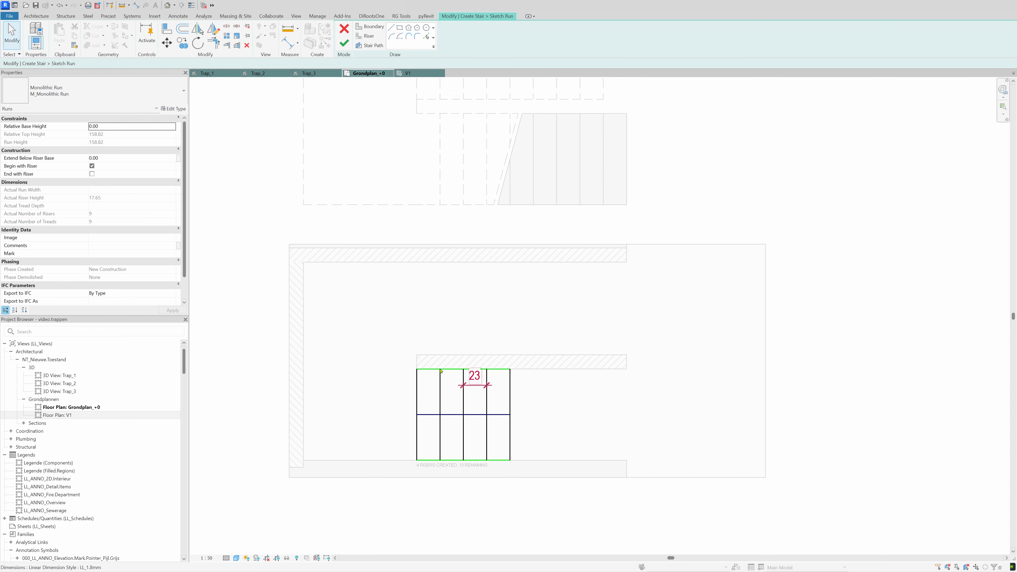
Step: Mirror a copy of the stair path line to the other side of the middle wall, using the wall's centerline as axis
click(433, 415)
click(212, 29)
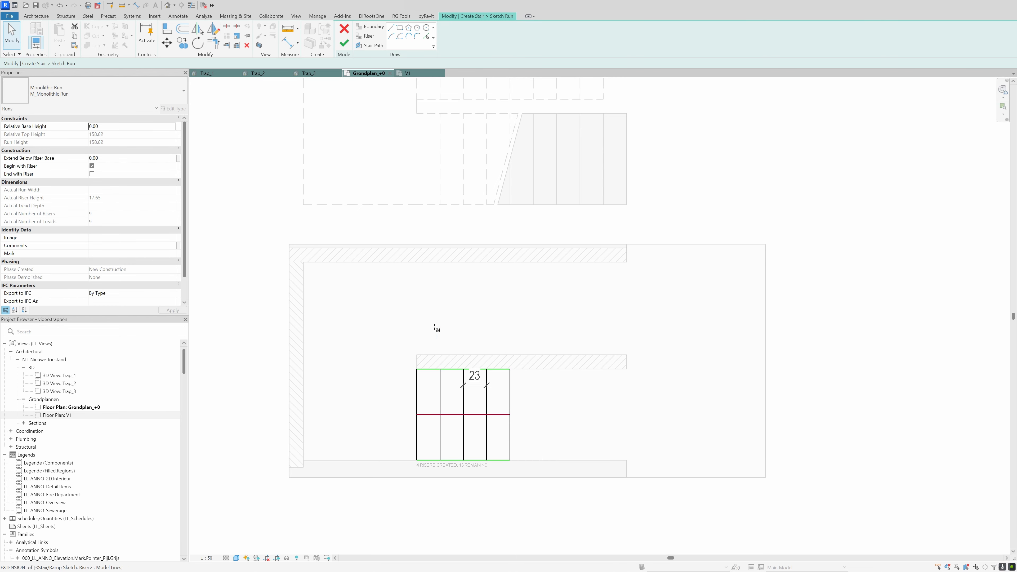
click(383, 360)
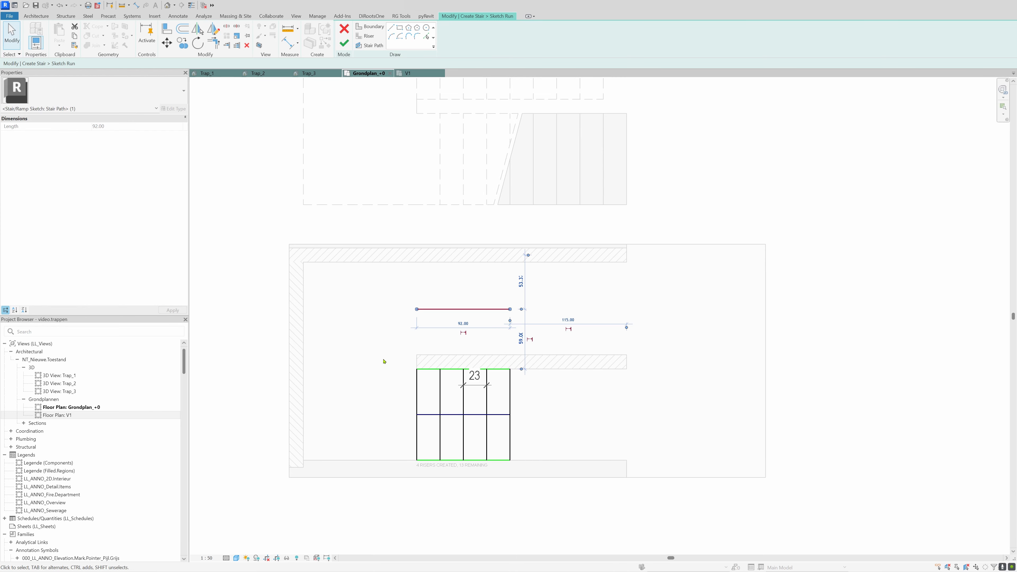
key(Escape)
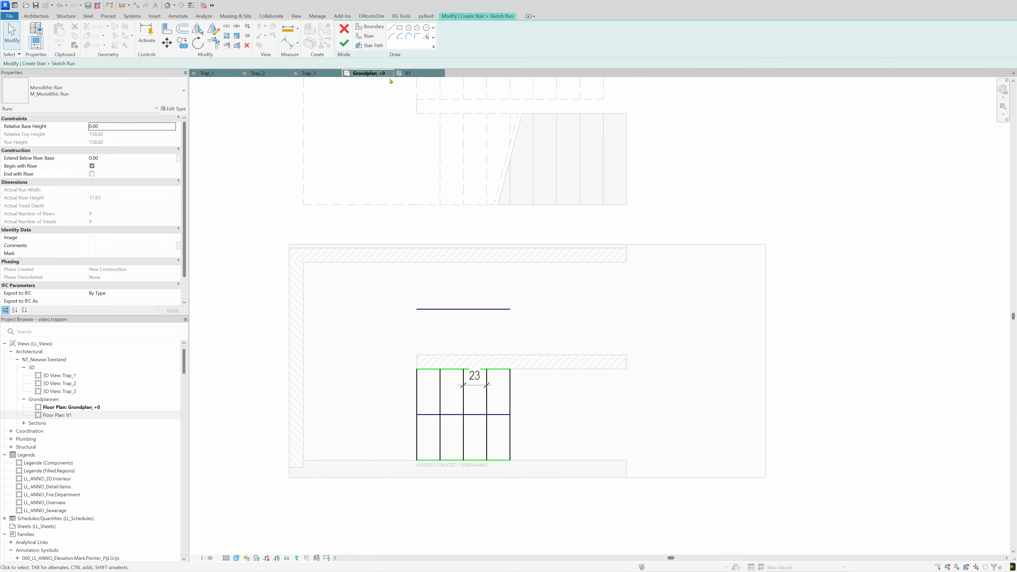
Step: Draw a semicircular stair path arc around the middle wall's free end, connecting the ends of the two straight path lines
click(366, 45)
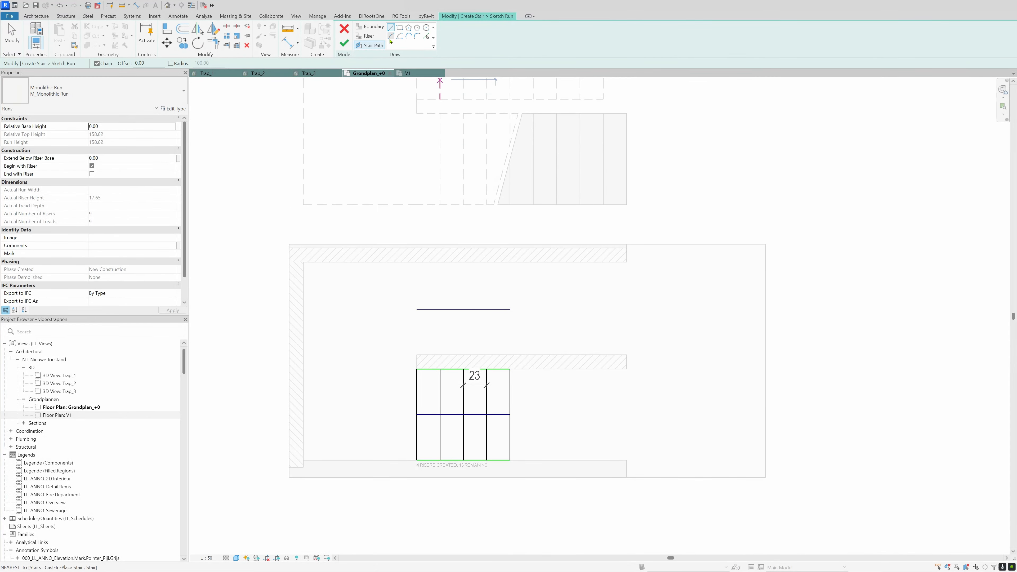
click(391, 36)
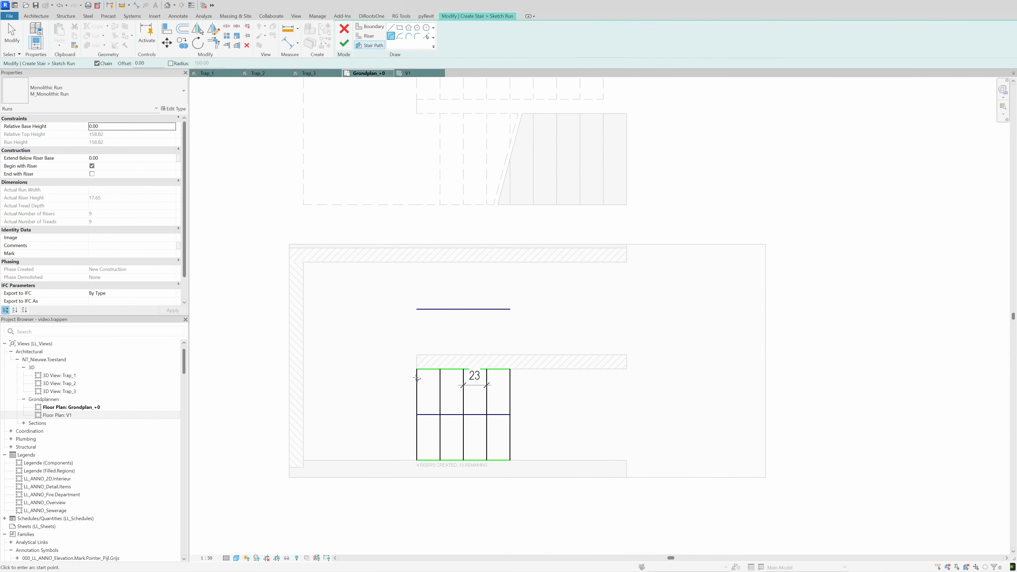
click(418, 414)
click(416, 309)
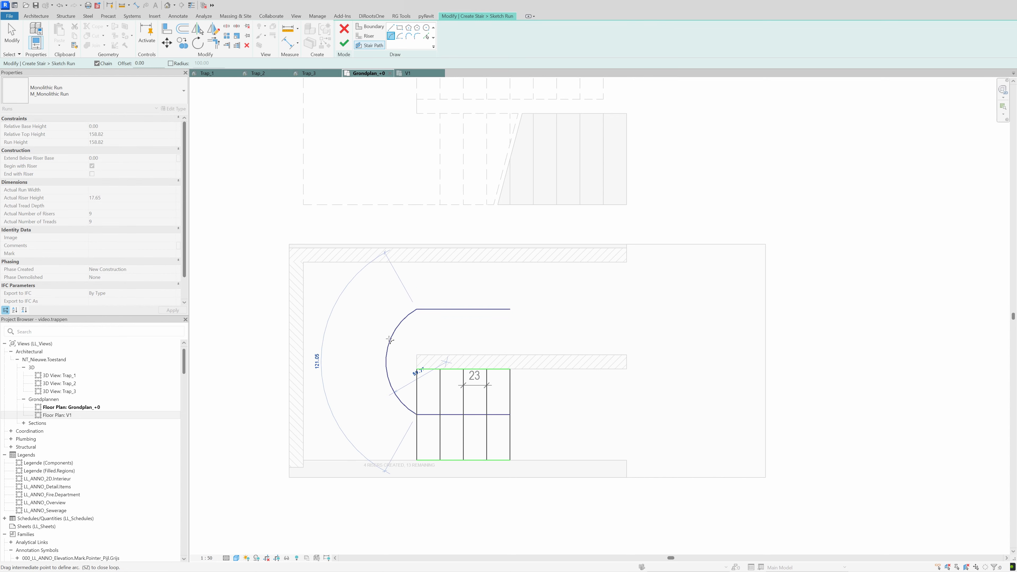
click(364, 368)
key(Escape)
key(Escape)
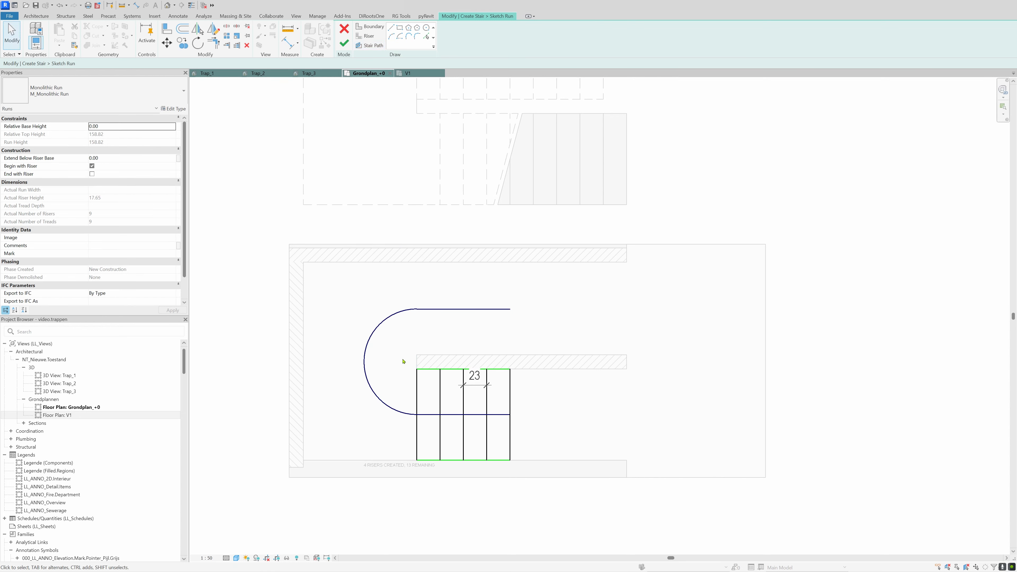
Step: Add boundary lines picked from the outer walls' inner faces and from the middle wall's far side and end face
click(367, 27)
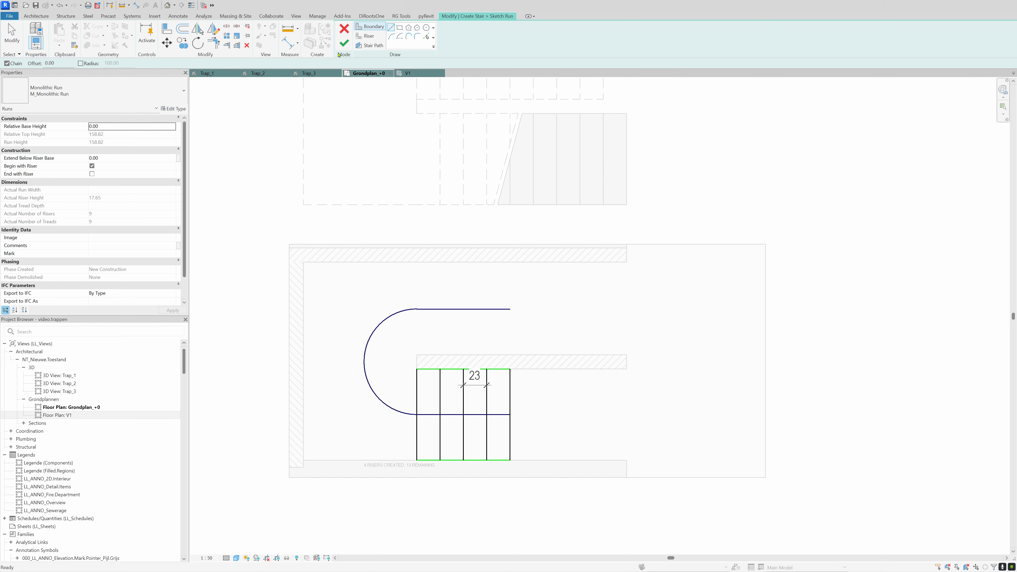
click(426, 36)
click(447, 264)
click(459, 354)
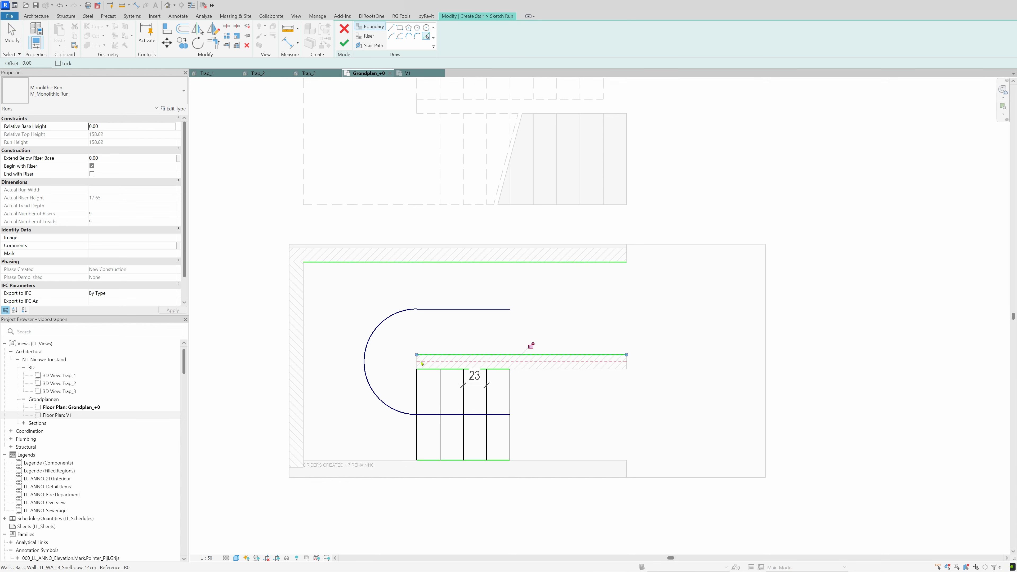
click(417, 385)
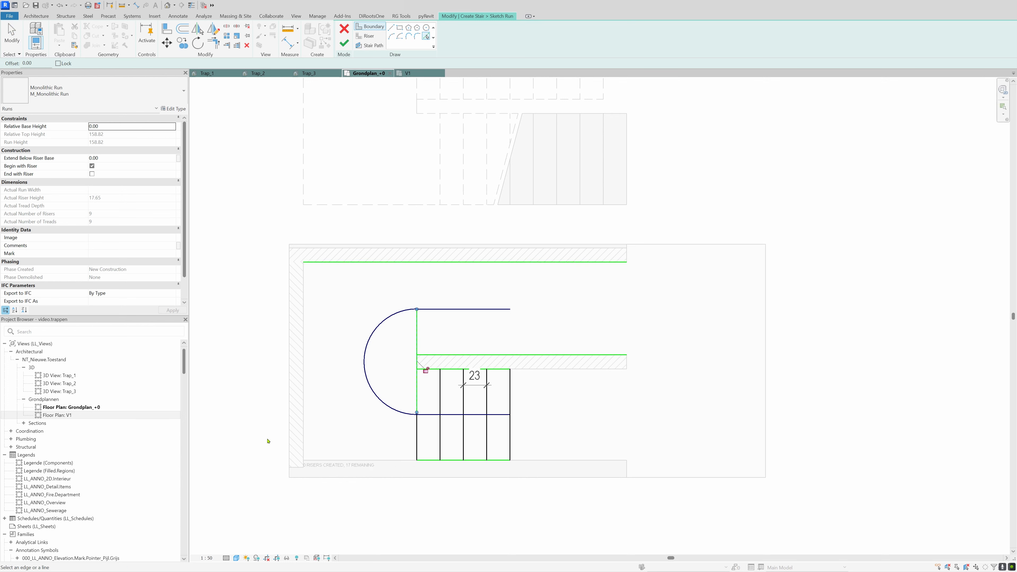
click(309, 421)
Step: Trim the boundary lines into corners where the outer side meets the end wall and at the middle wall's free end
key(Escape)
key(t)
key(r)
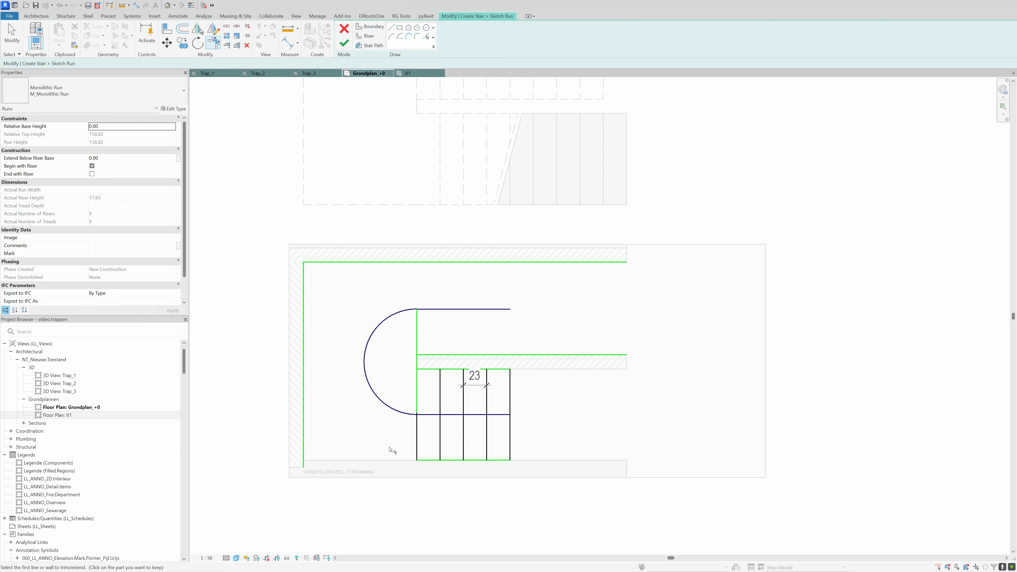
click(429, 459)
click(304, 431)
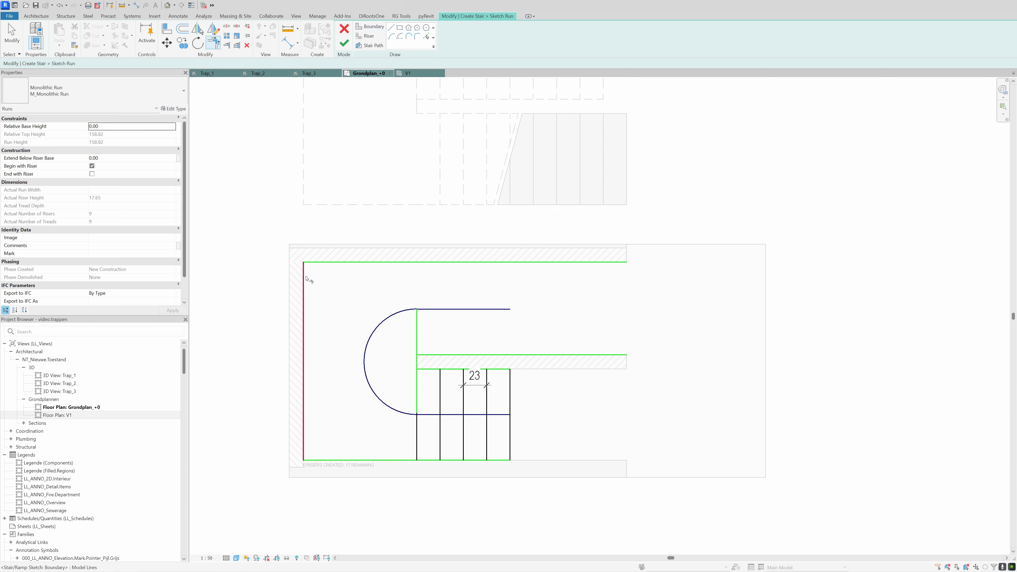
click(454, 355)
click(416, 363)
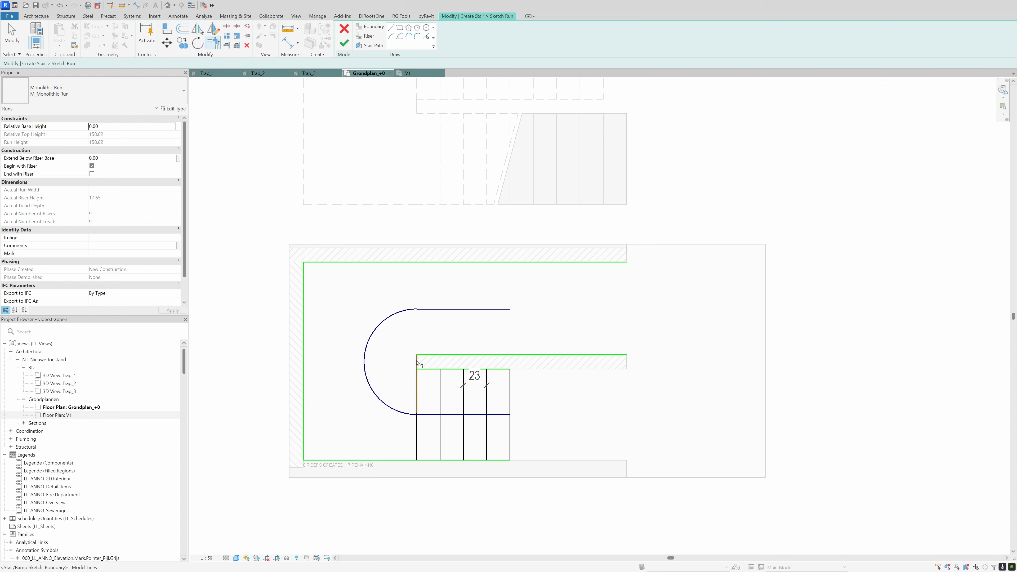
key(Escape)
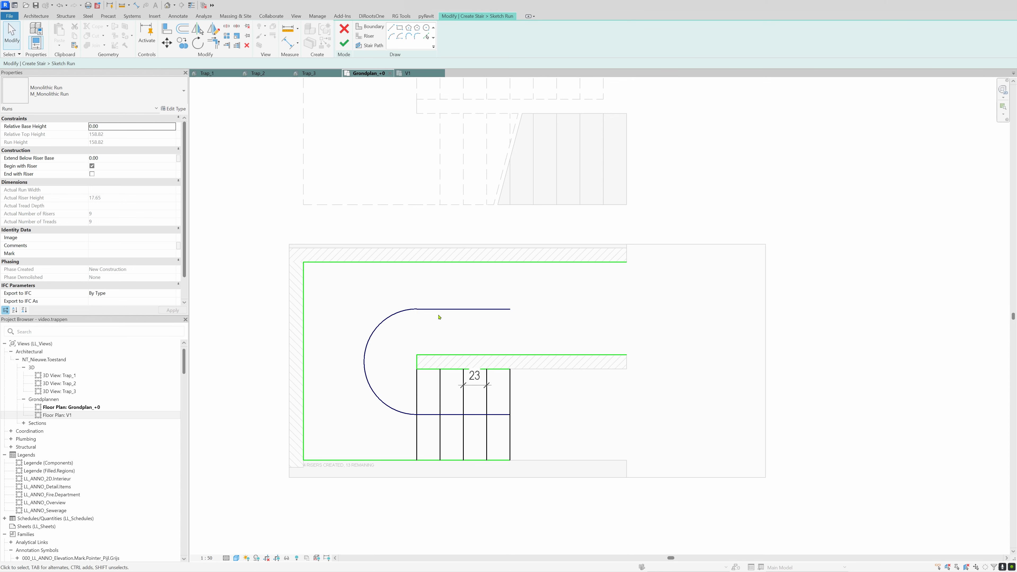
Step: Sketch four trial riser lines fanning out from the middle wall's free end across the curved stair path
scroll(330, 412, up, 2)
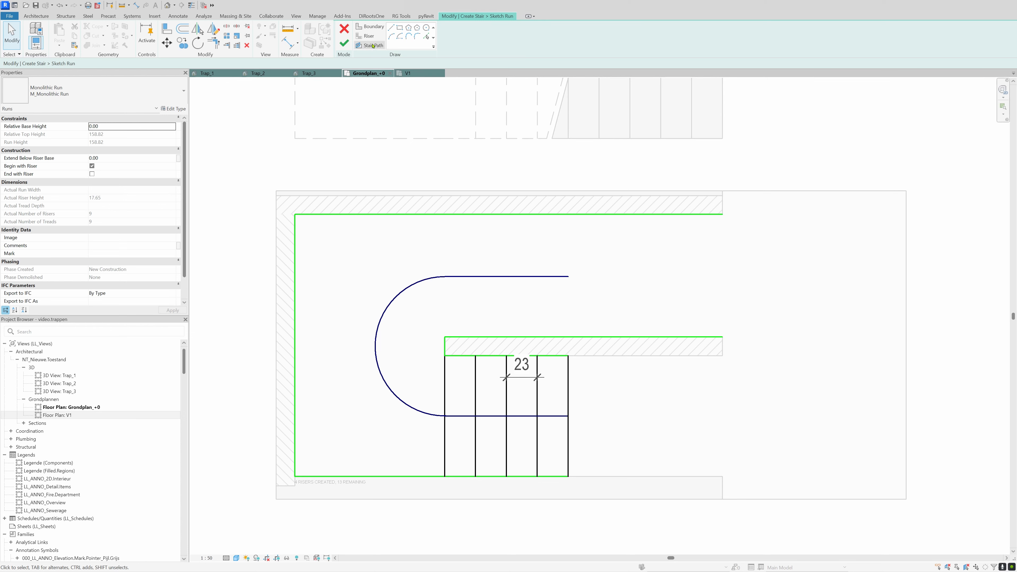
click(361, 36)
click(444, 356)
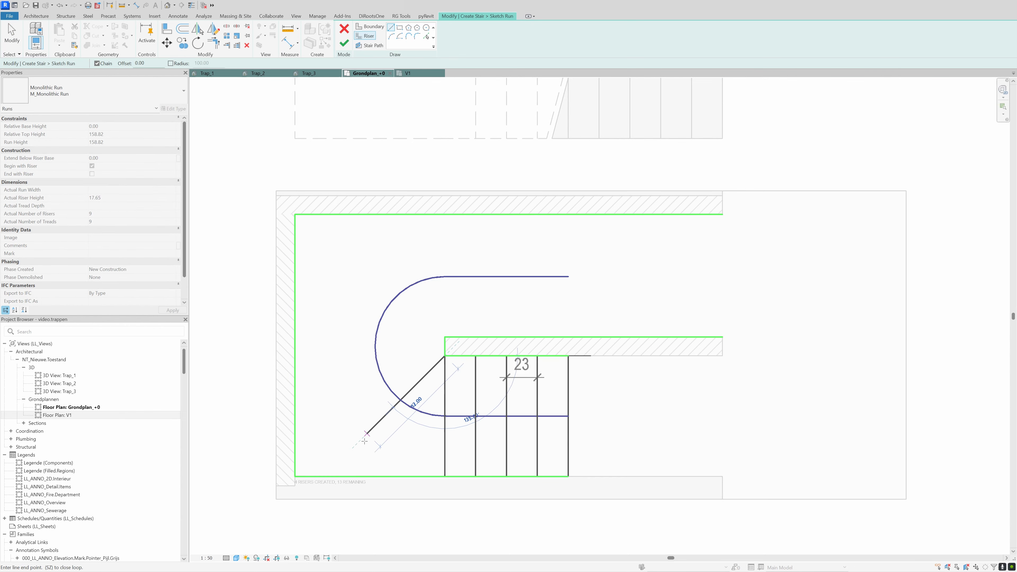
click(358, 443)
click(443, 346)
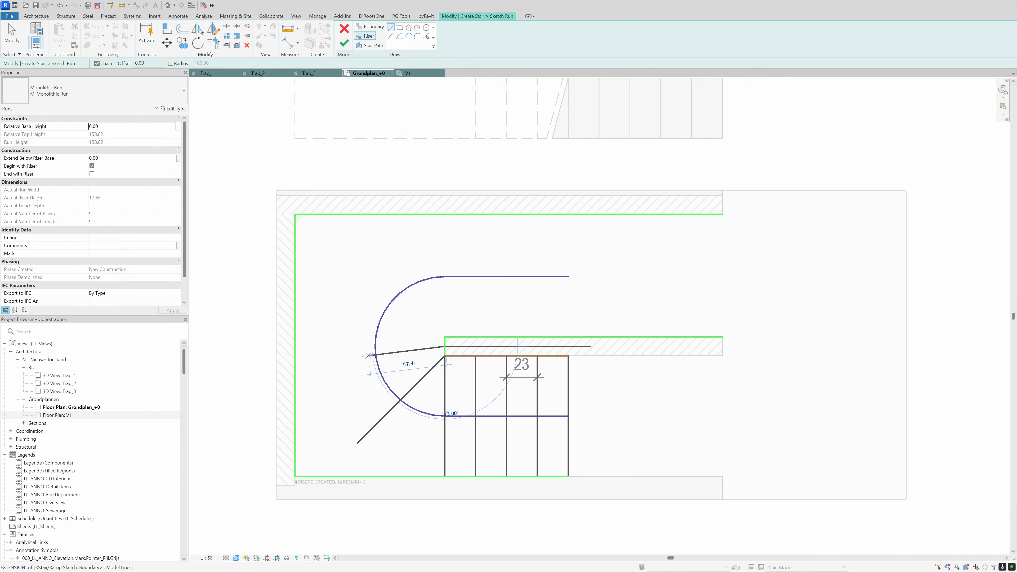
click(306, 391)
click(441, 344)
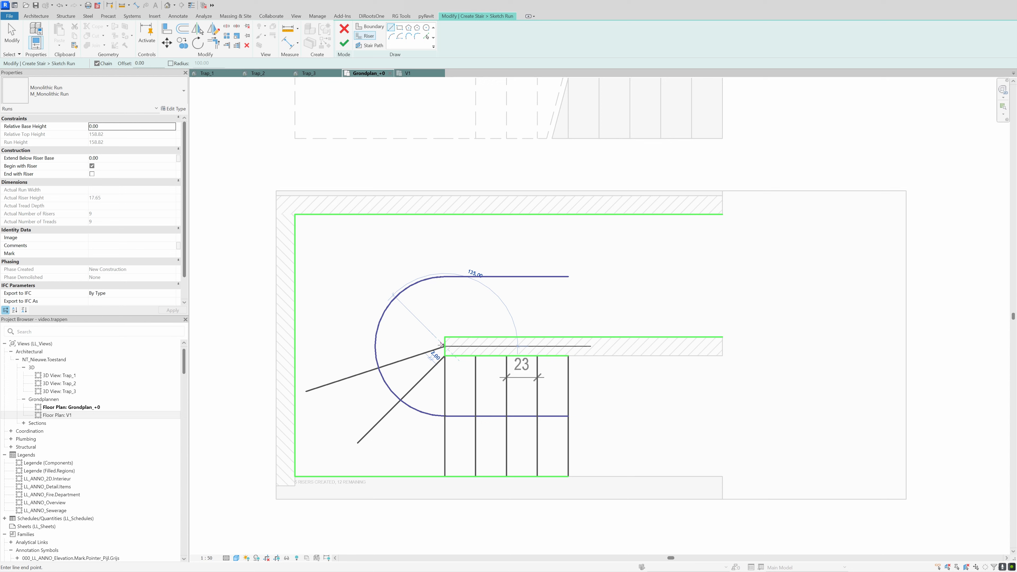
click(321, 346)
click(444, 346)
click(351, 278)
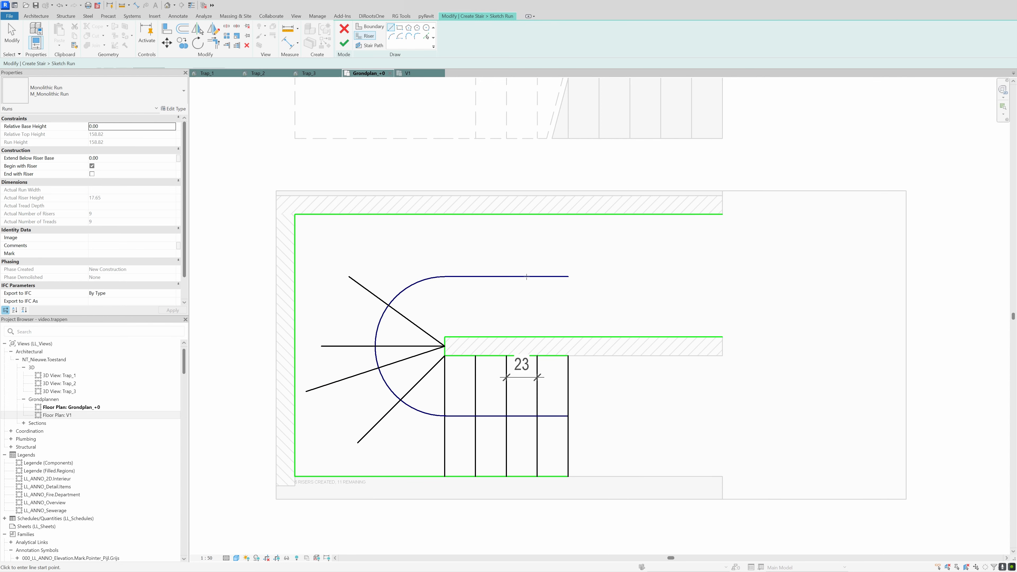
key(Escape)
key(Escape)
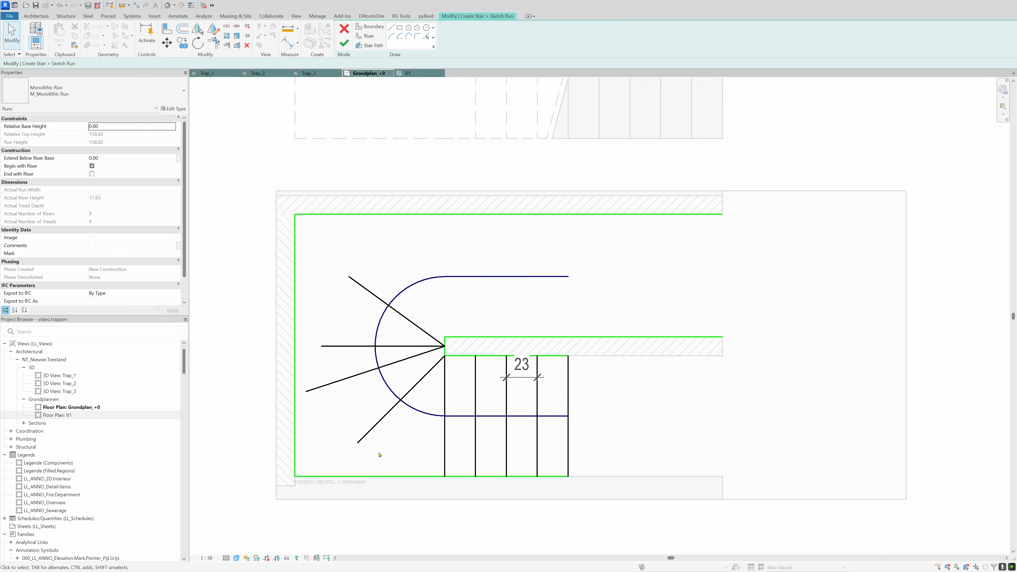
Step: Delete the four fanned riser lines and the straight riser line at the middle wall's free end
click(406, 395)
key(Delete)
click(406, 360)
key(Delete)
click(405, 347)
key(Delete)
click(418, 328)
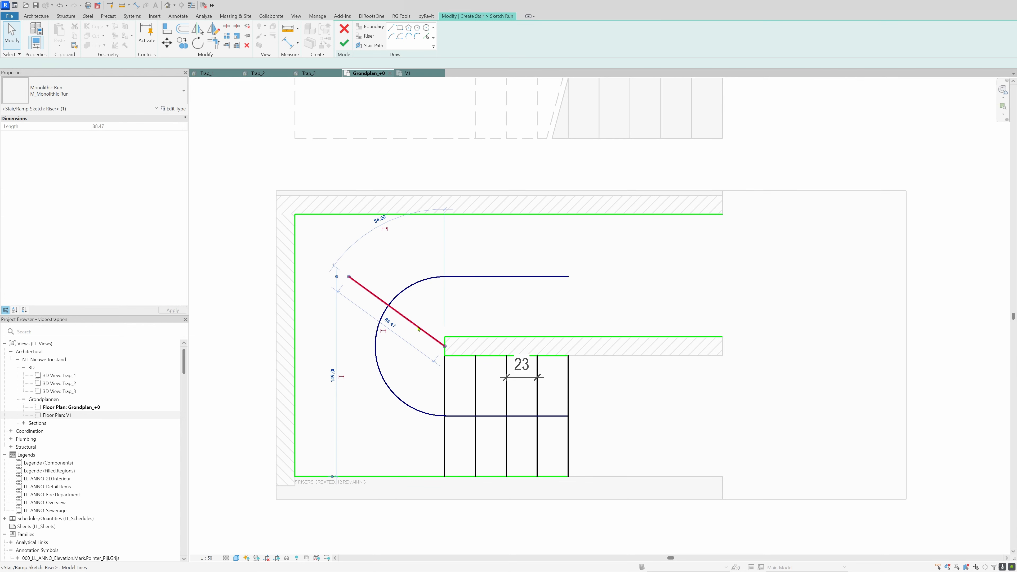
key(Delete)
click(447, 401)
key(Delete)
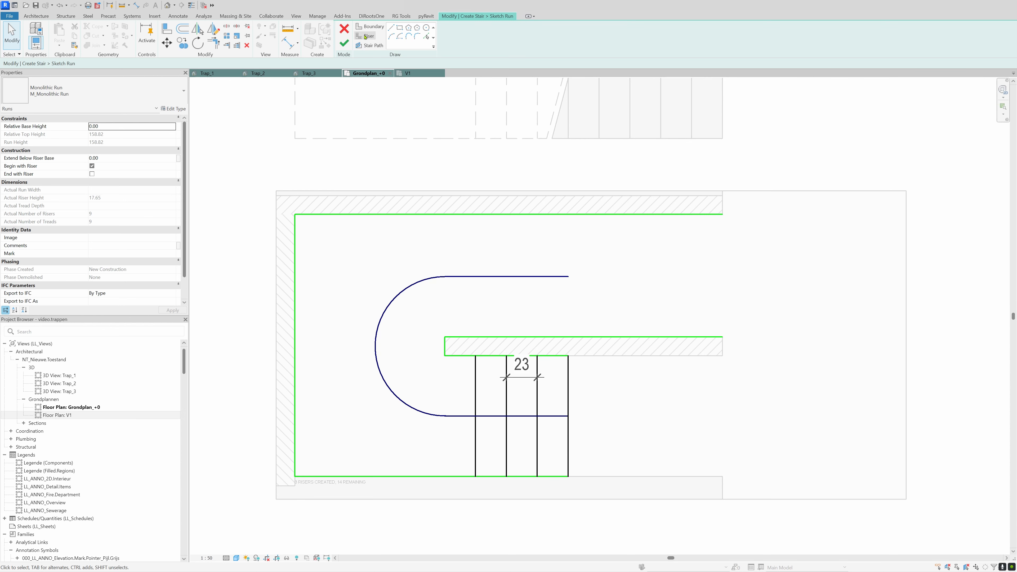
Step: Draw a boundary circle of radius 23 centred where the straight riser nearest the bend crosses the stair path
click(369, 27)
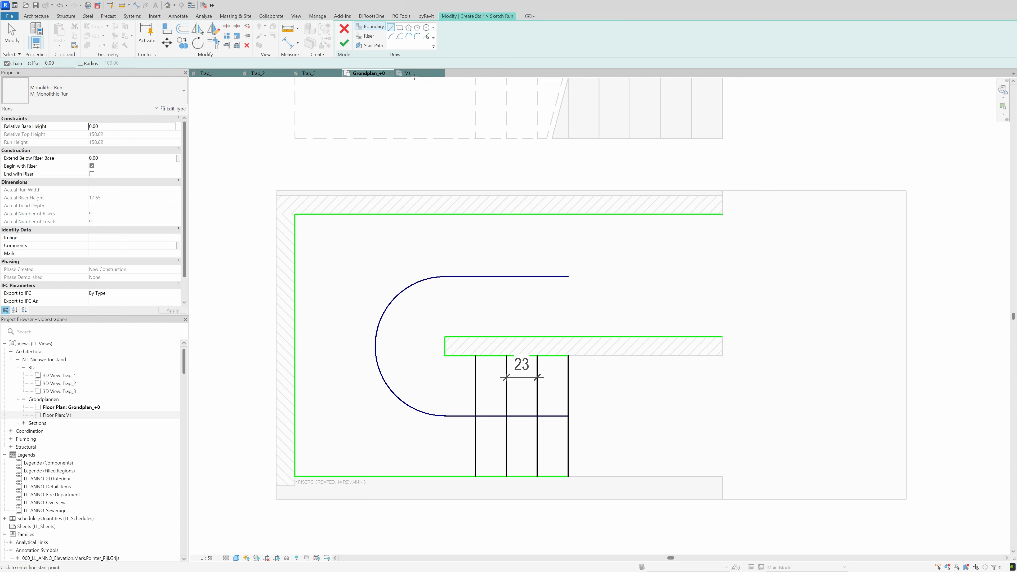
click(427, 29)
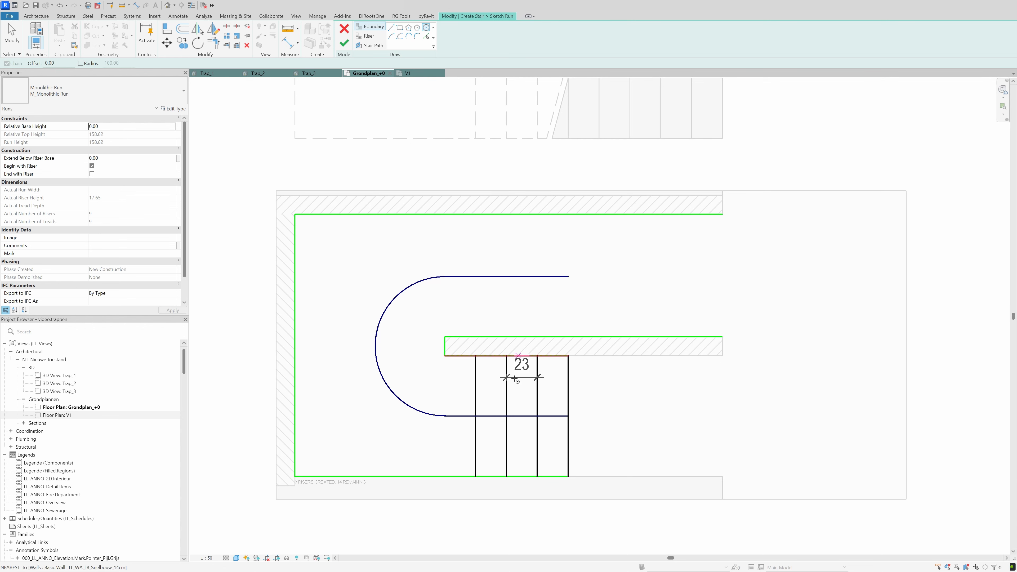
click(537, 416)
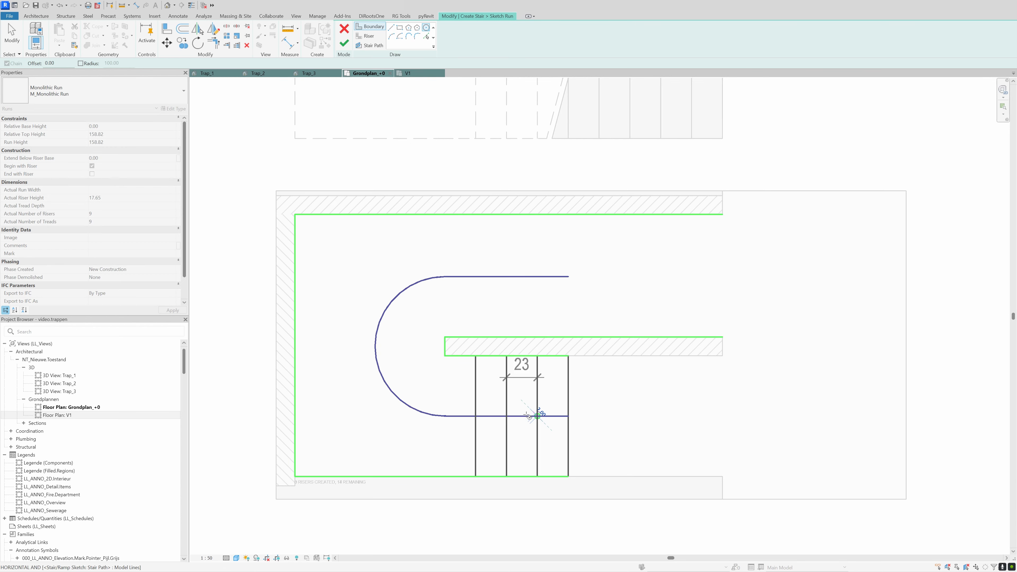
key(Escape)
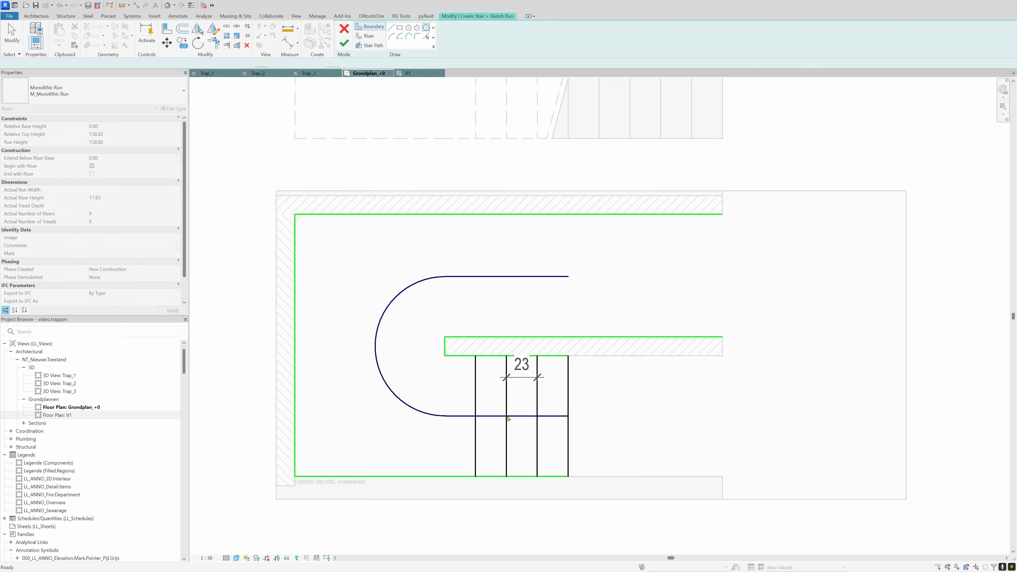
click(476, 416)
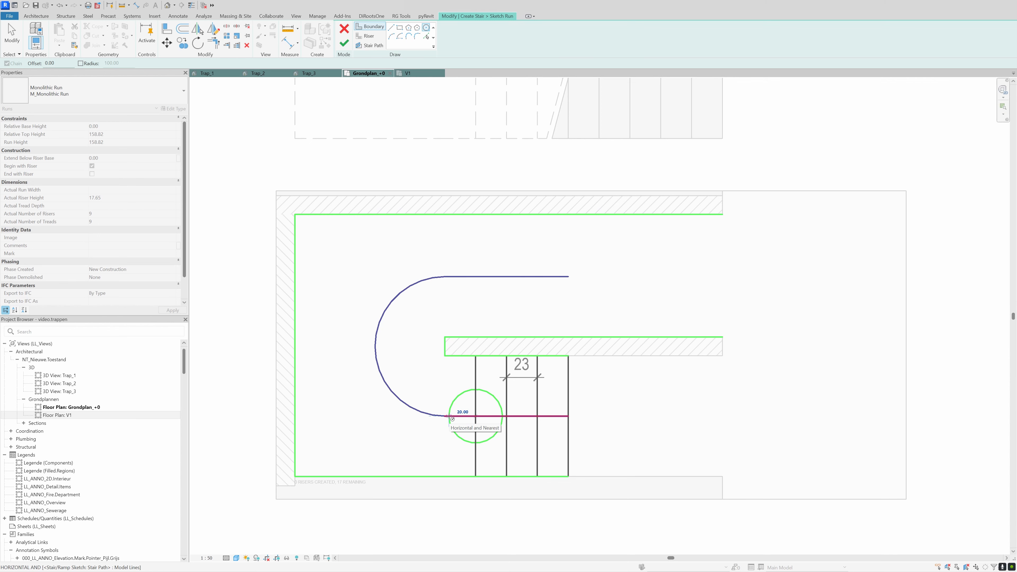
click(446, 417)
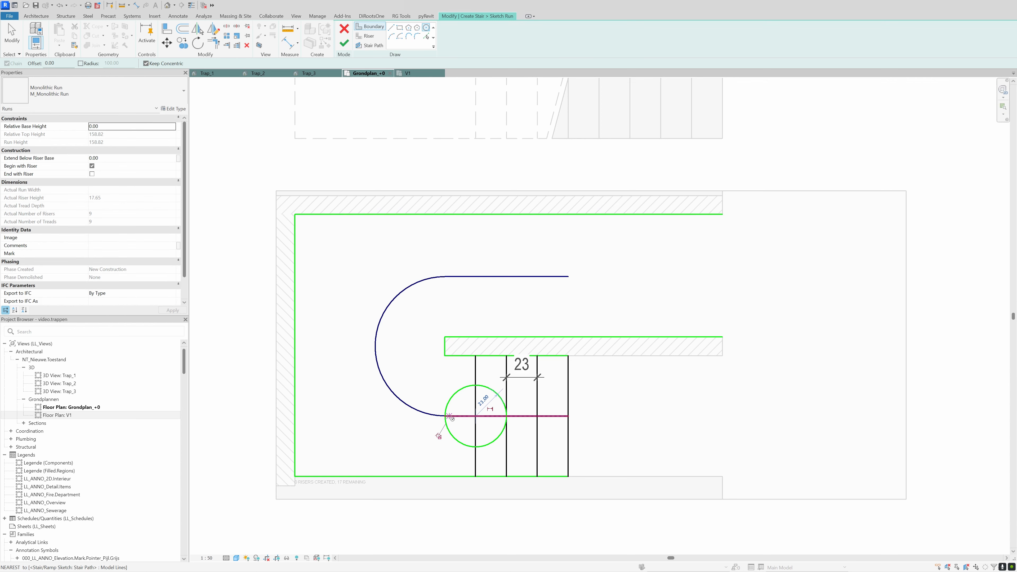
Step: Add four more radius-23 boundary circles along the first half of the curve, each centred where the previous circle crosses the stair path
scroll(449, 417, up, 1)
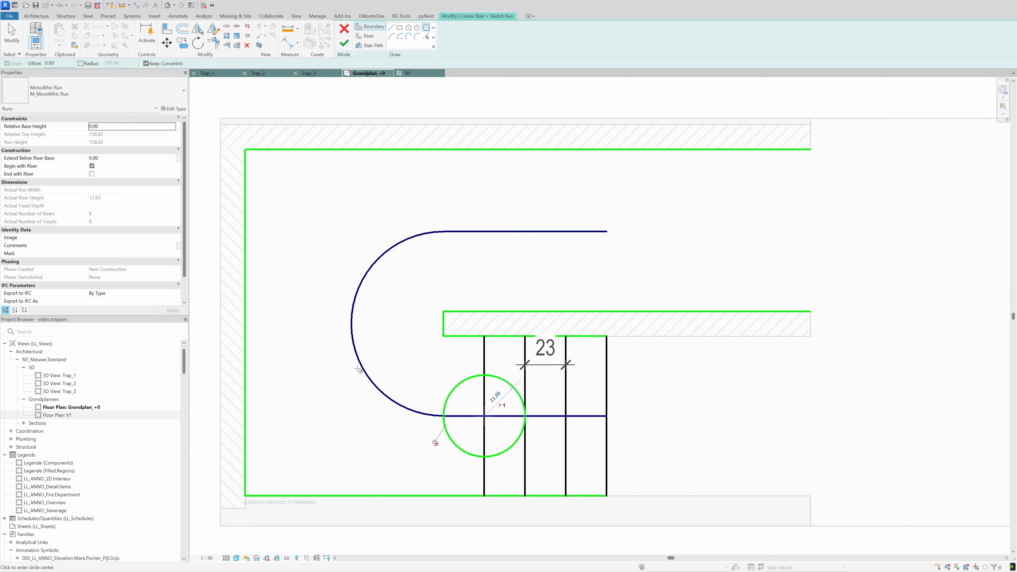
click(444, 416)
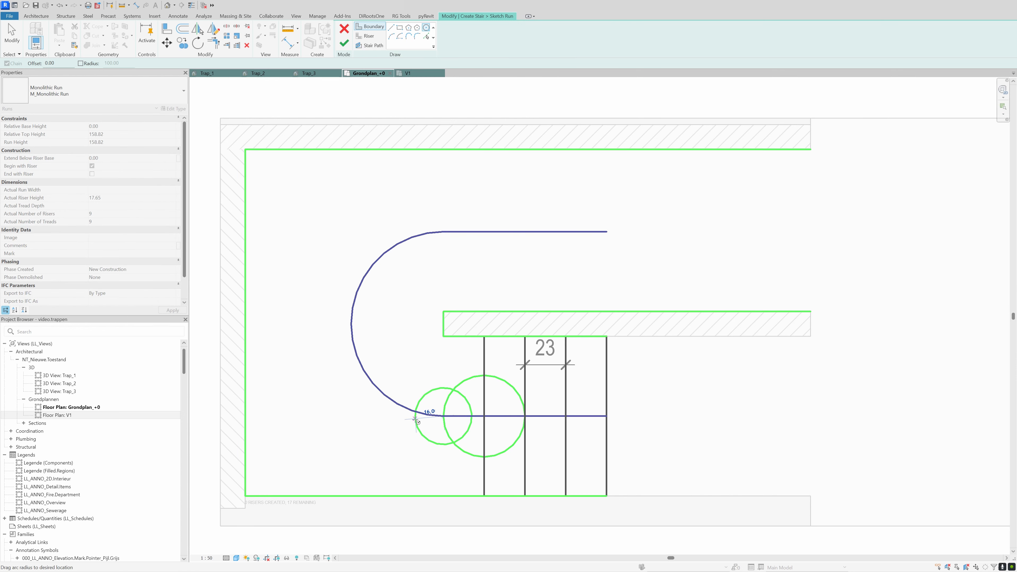
text(23)
key(Return)
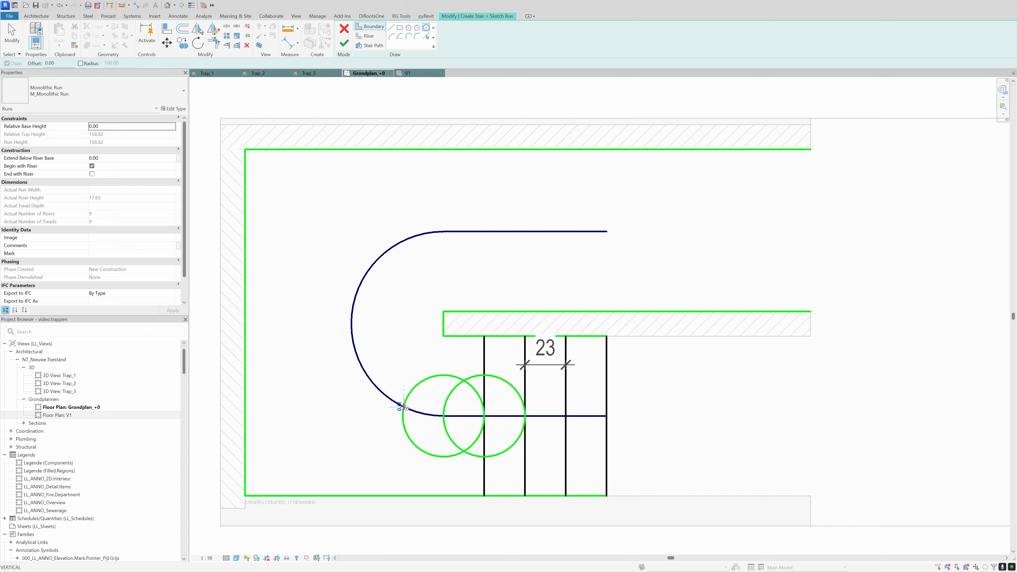
click(404, 407)
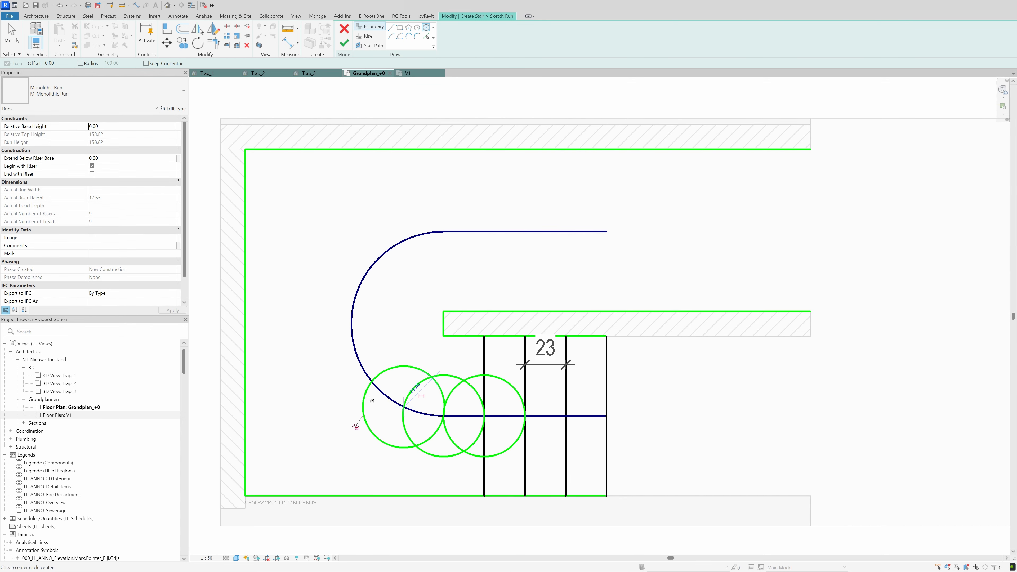
click(371, 381)
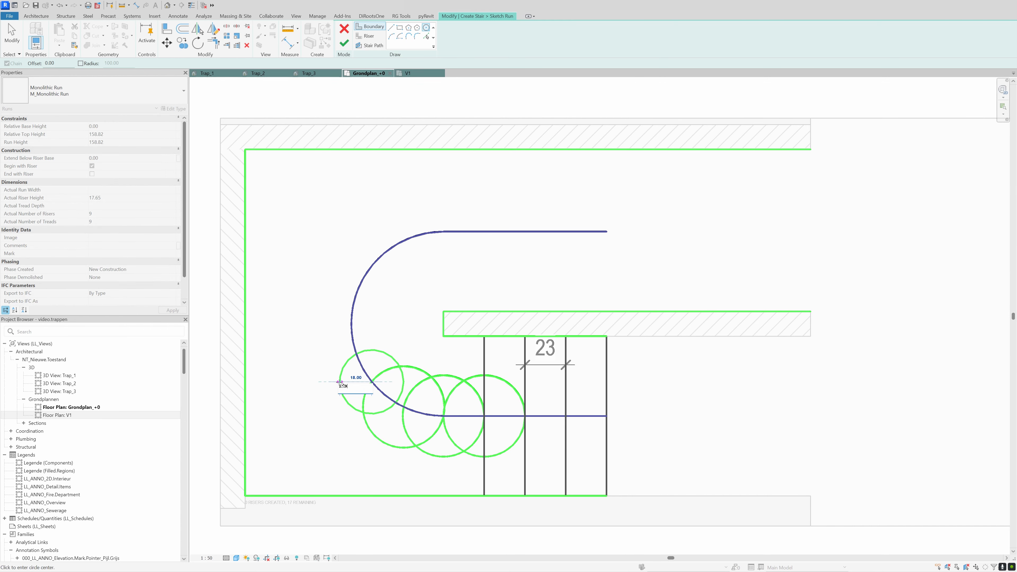
click(332, 377)
click(353, 346)
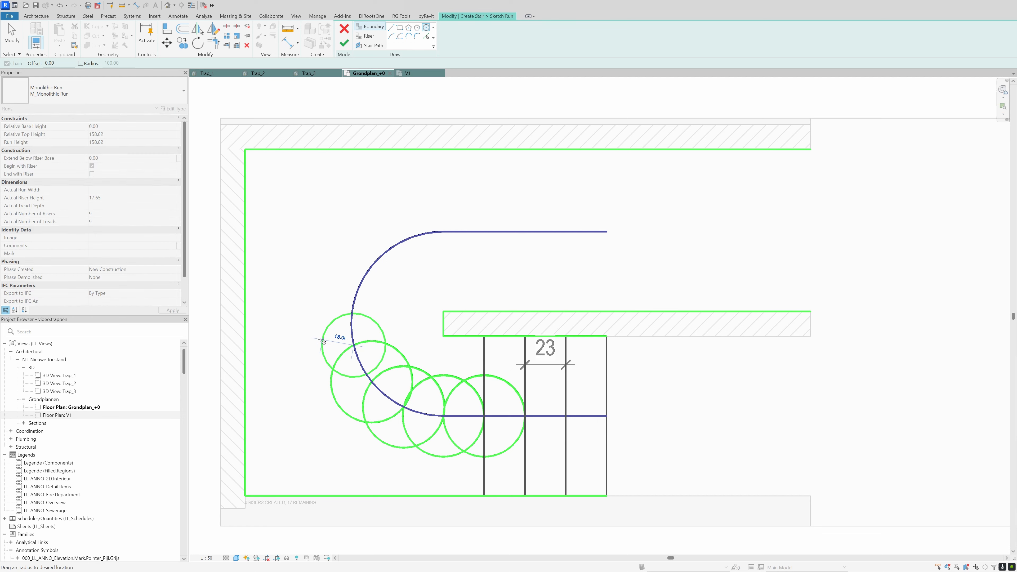
click(313, 349)
Step: Continue the chain with three radius-23 boundary circles around the second half of the curved stair path
click(351, 303)
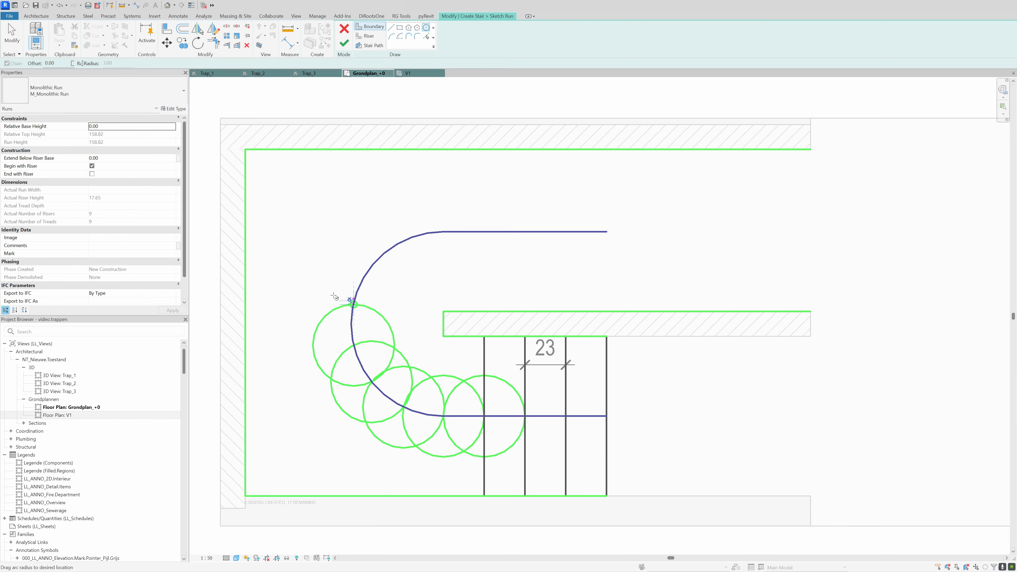
click(325, 274)
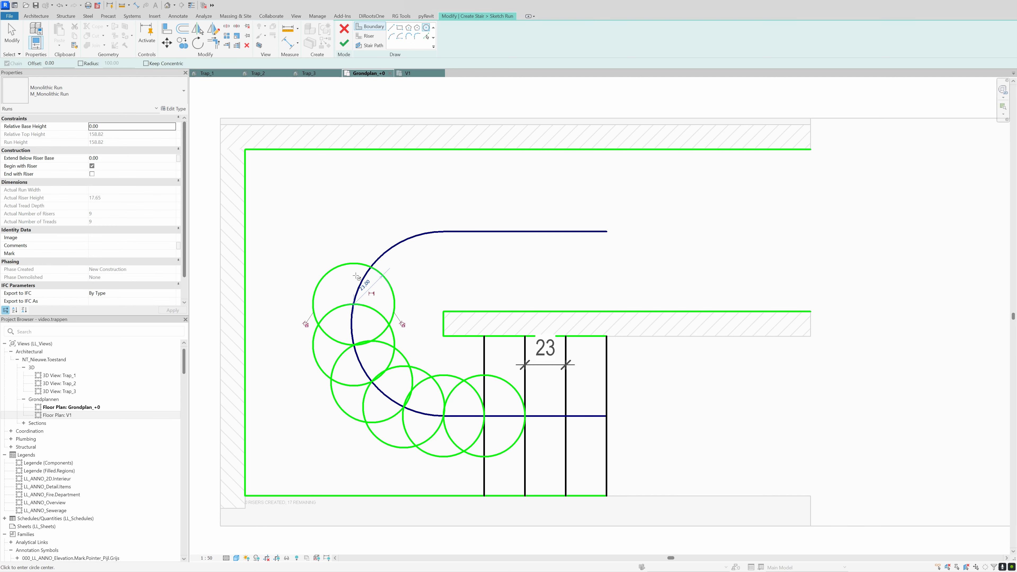
click(371, 267)
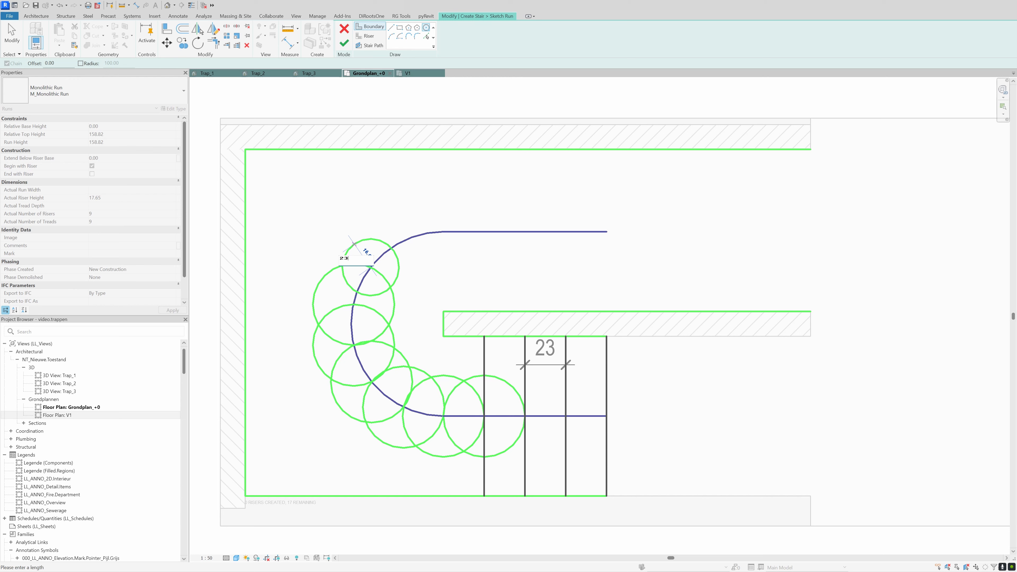
text(23)
key(Return)
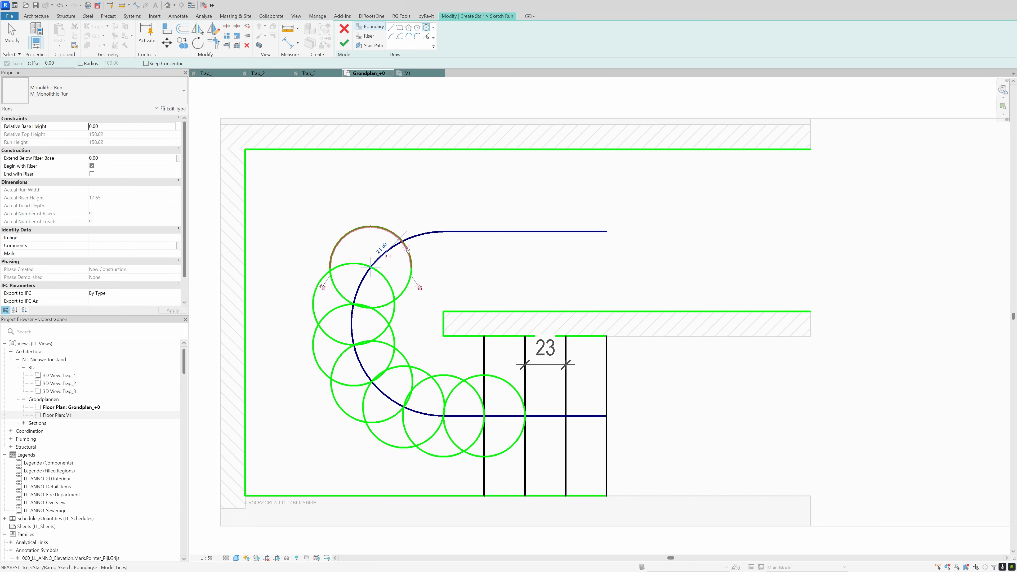
click(402, 240)
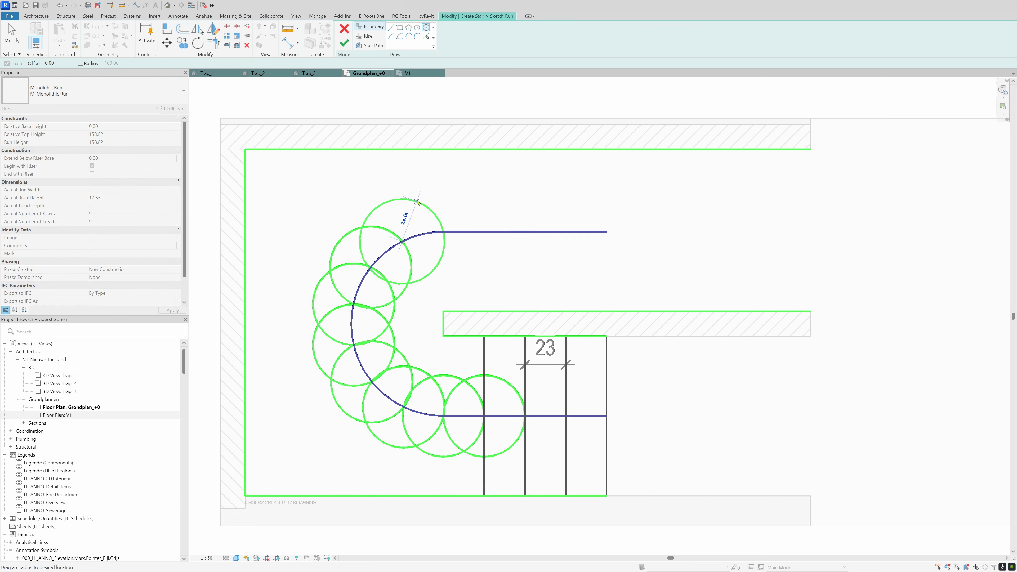
text(23)
key(Return)
Step: Finish the chain with two radius-23 boundary circles, at the curve's far end and on the straight path beyond it
click(442, 232)
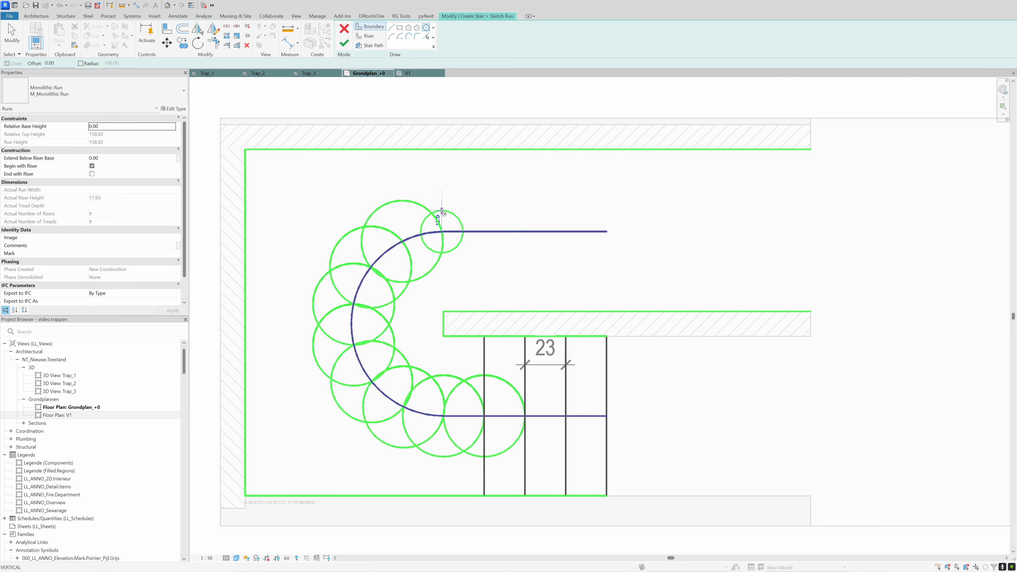
text(23)
key(Return)
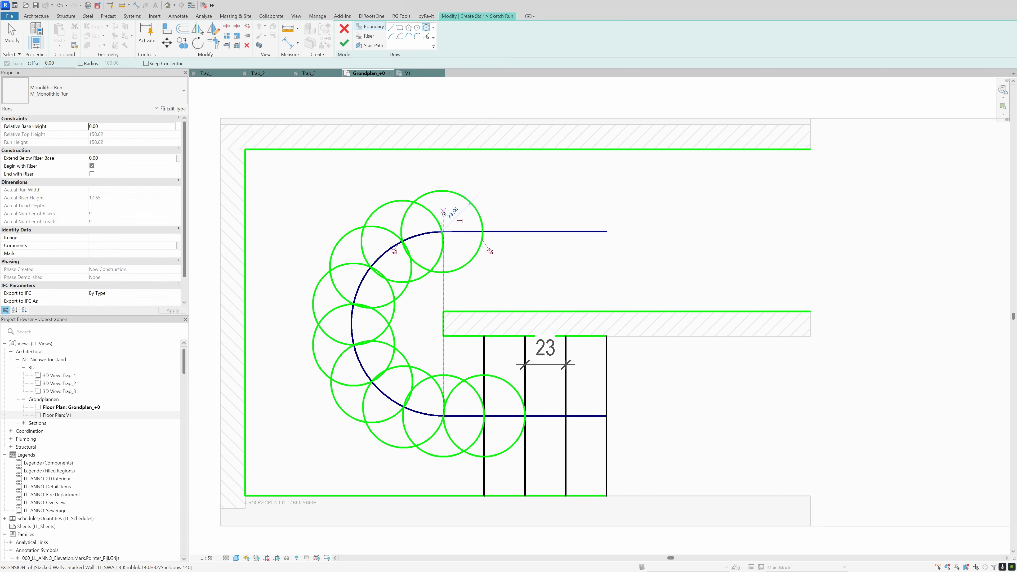
click(483, 231)
text(23)
key(Return)
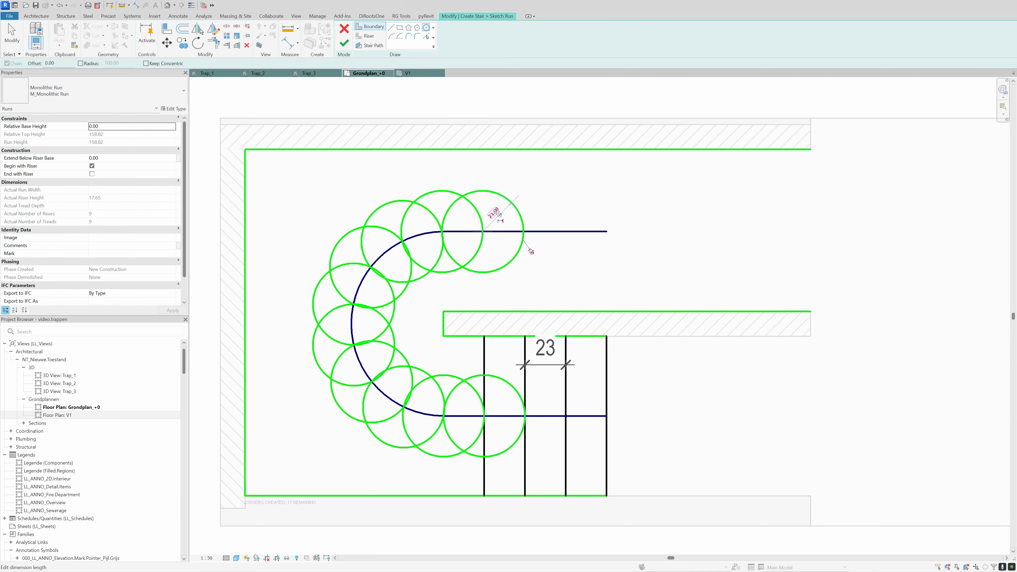
key(Escape)
key(Escape)
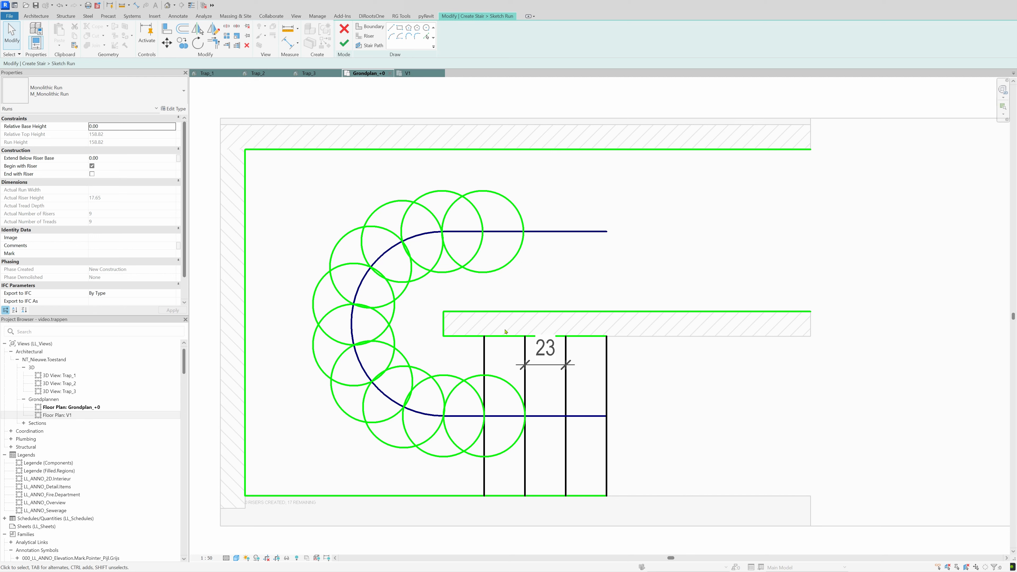
Step: Sketch a straight riser through the last circle's crossing with the path, spanning from the outer wall boundary to the middle wall boundary
click(365, 36)
click(524, 232)
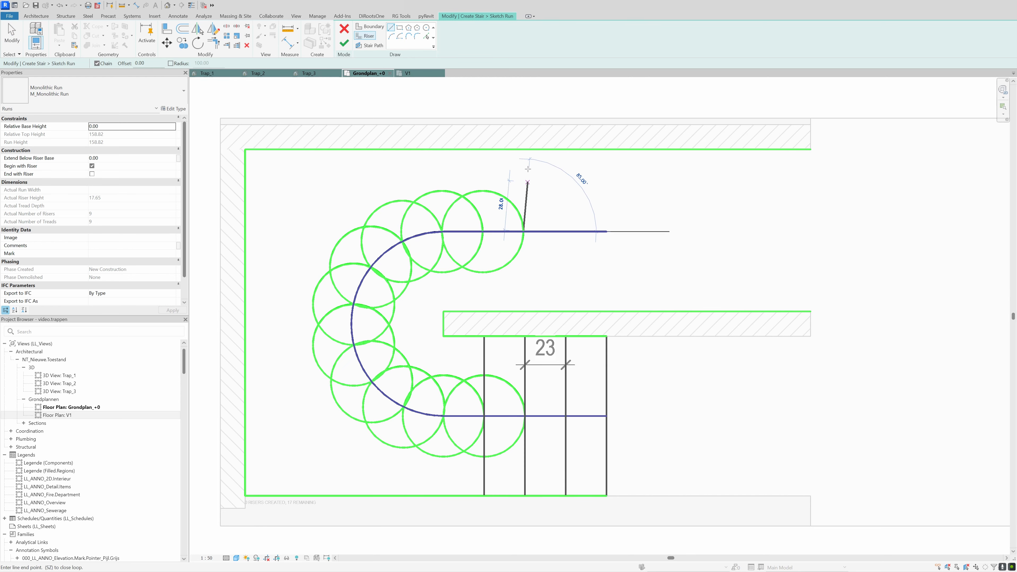
click(524, 150)
key(Escape)
key(Escape)
click(523, 228)
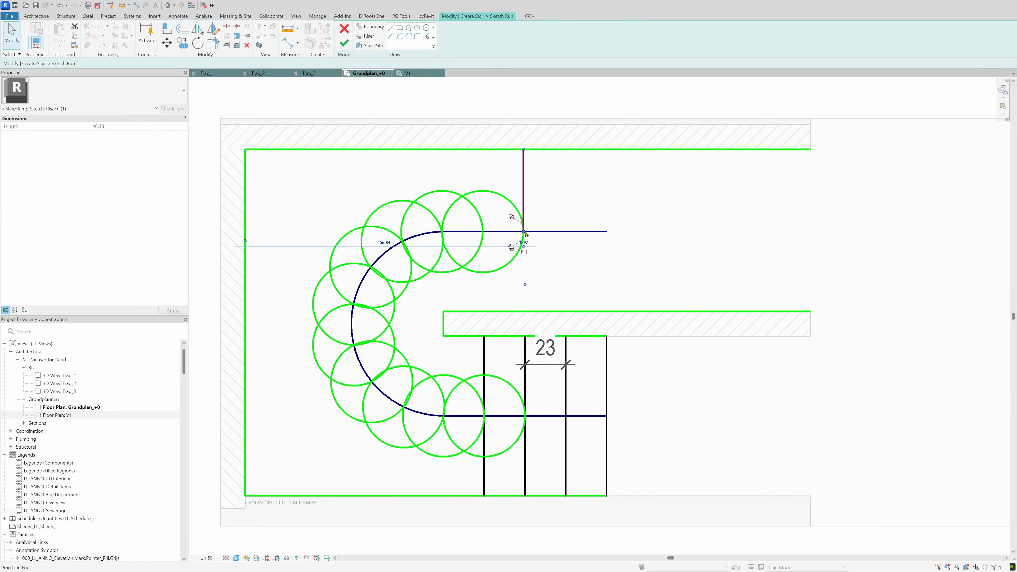
drag(525, 235, 523, 312)
click(481, 293)
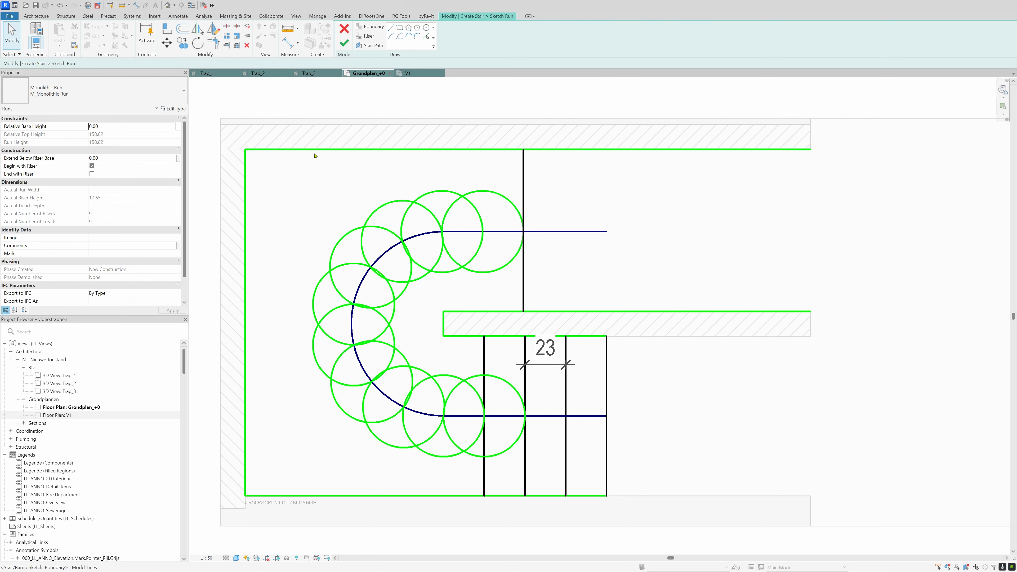
Step: Enable thin lines and sketch a short riser from the curve's starting point to the nearby intersection of the neighbouring circles
click(192, 5)
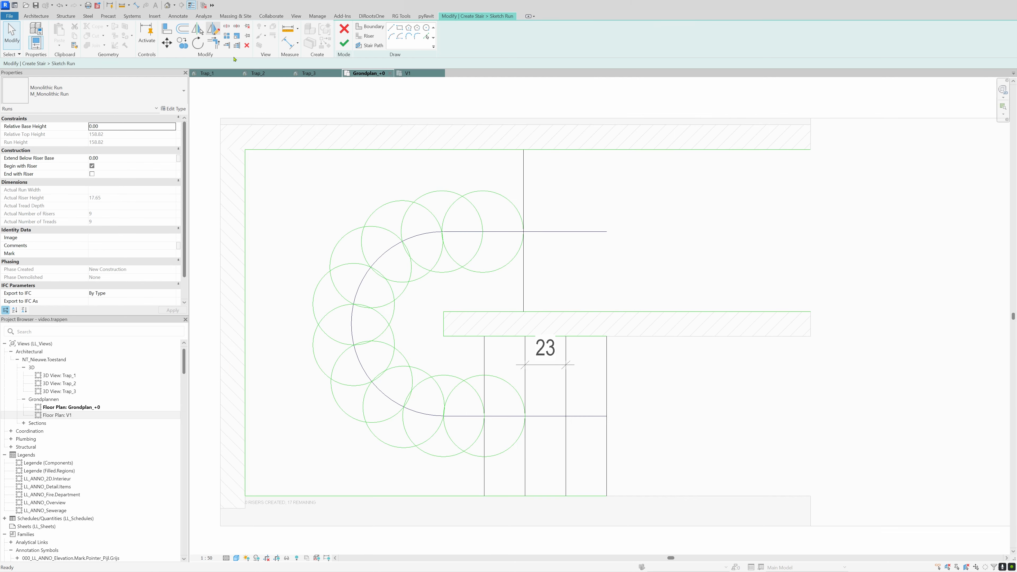
scroll(443, 441, up, 5)
scroll(433, 376, up, 1)
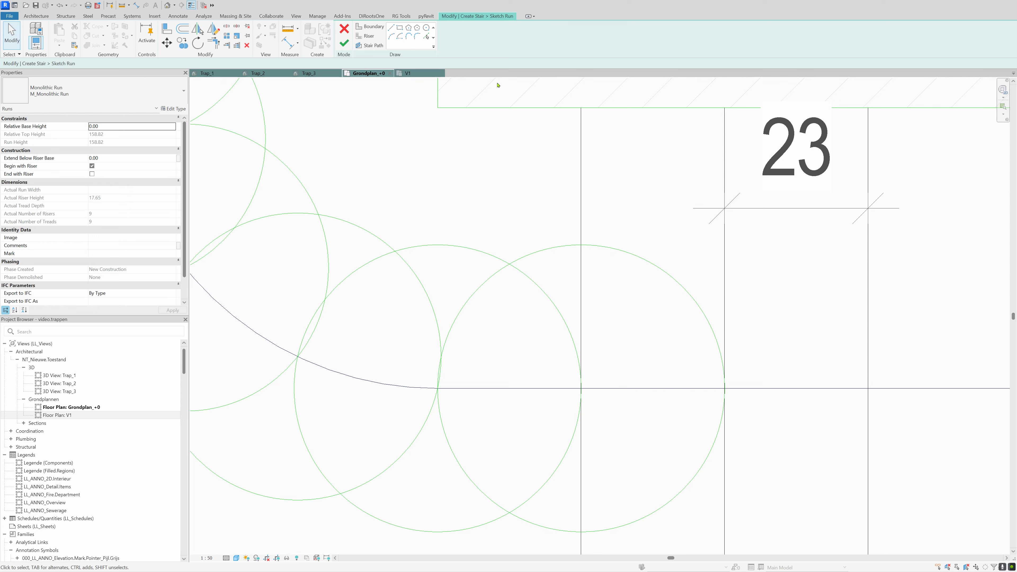
click(372, 36)
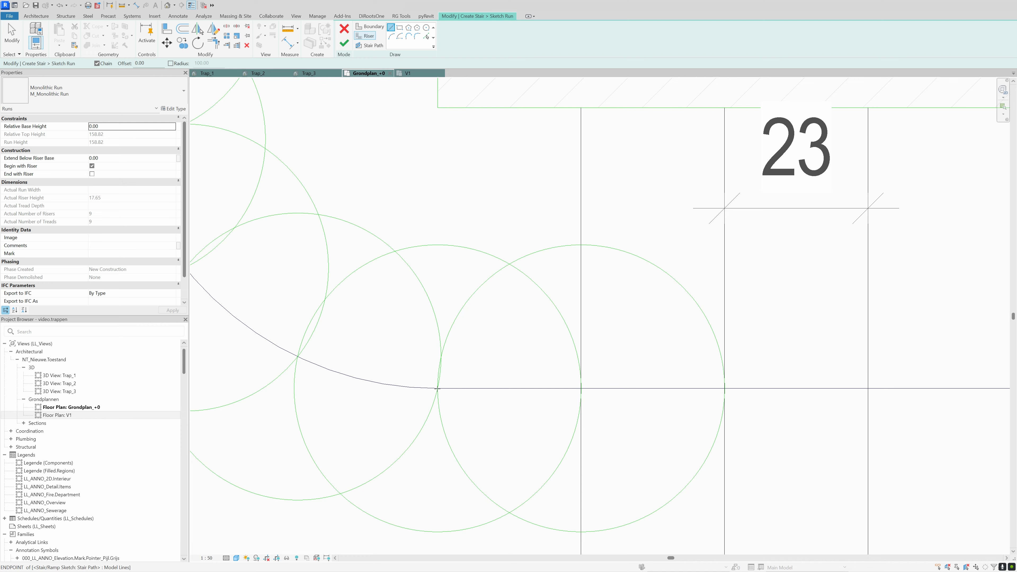
click(440, 357)
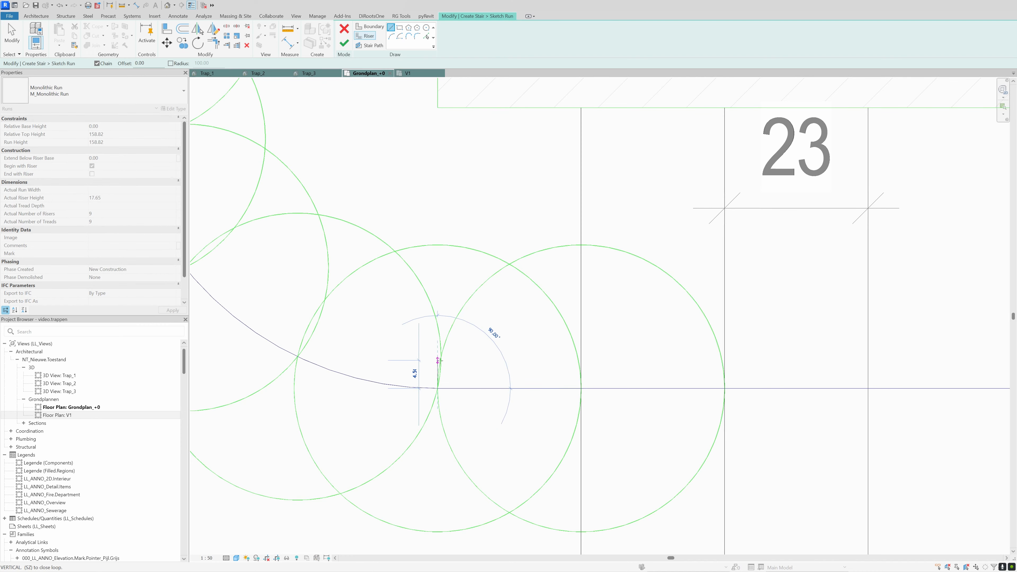
key(Escape)
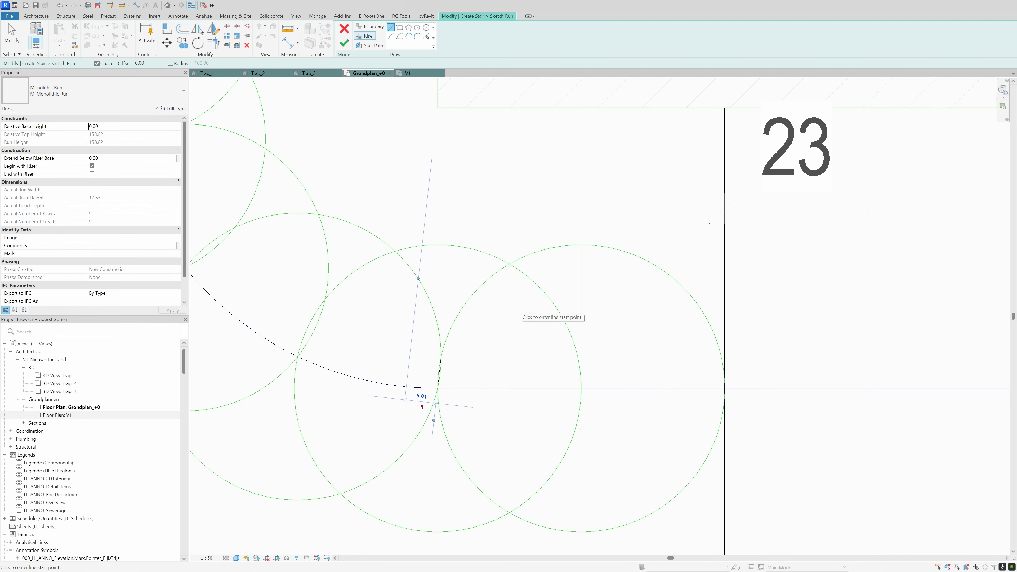
Step: Sketch short risers from the next two circle centres on the curved path to the inner intersections of their neighbouring circles
scroll(585, 392, down, 2)
scroll(261, 327, up, 3)
click(425, 386)
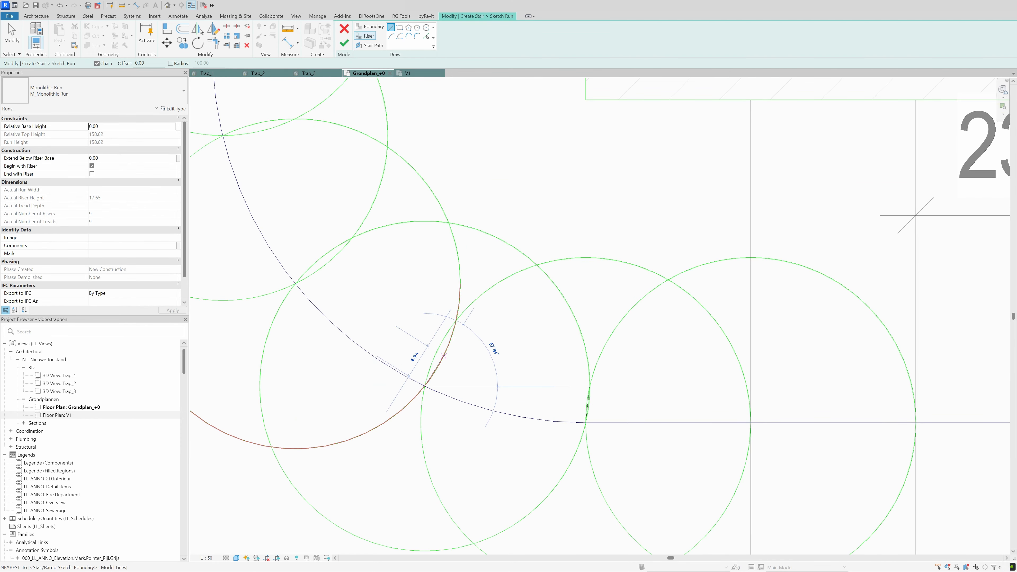
click(456, 320)
key(Escape)
scroll(461, 401, down, 4)
scroll(344, 277, up, 3)
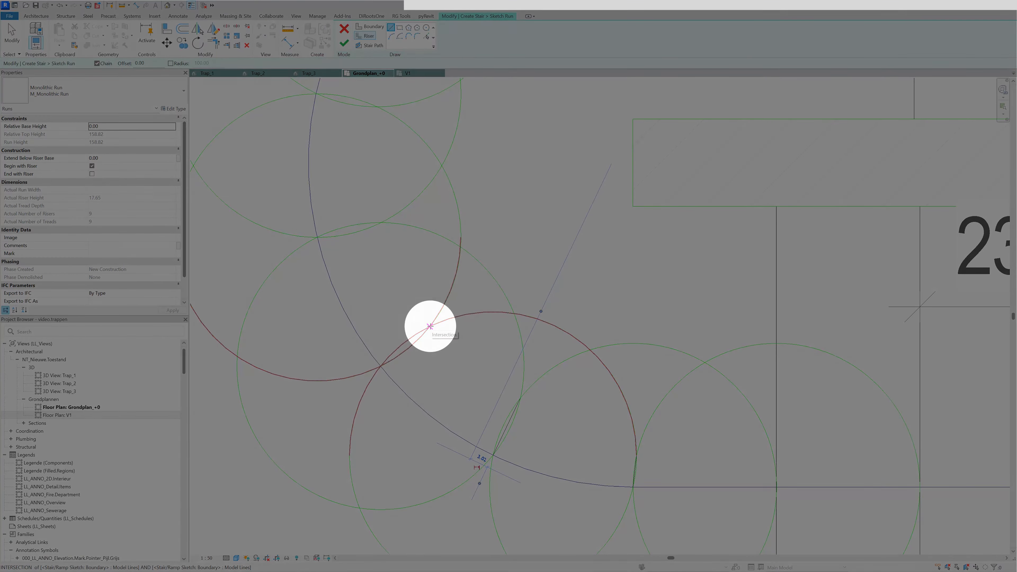
click(380, 366)
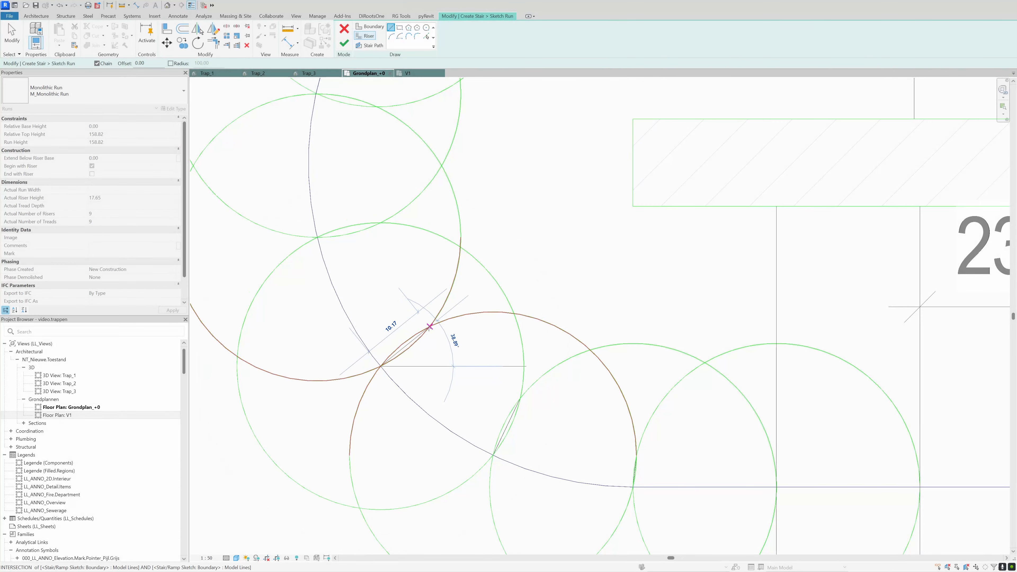
click(430, 327)
key(Escape)
Step: Sketch short risers at the two circle centres around the middle of the curve, ending at the neighbouring circles' inner intersections
scroll(374, 461, down, 4)
scroll(342, 330, up, 3)
click(342, 335)
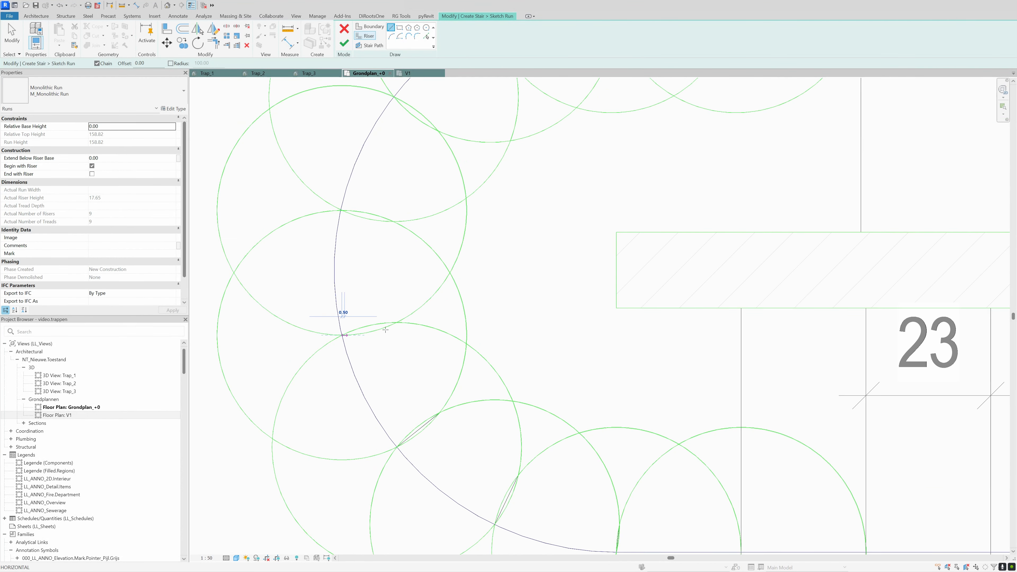
scroll(340, 211, up, 1)
click(340, 210)
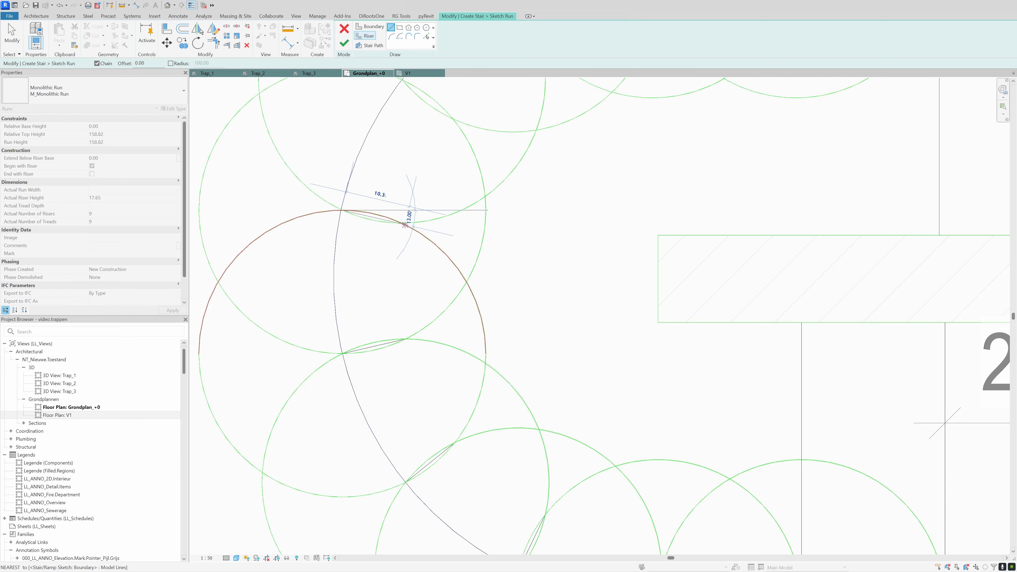
click(405, 225)
key(Escape)
scroll(381, 312, down, 5)
scroll(366, 263, up, 3)
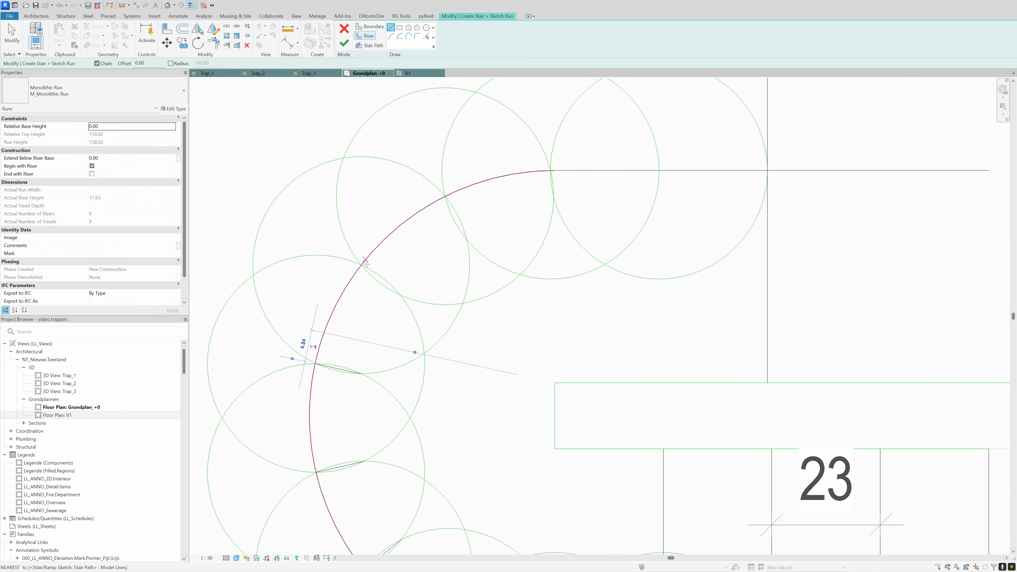
click(363, 263)
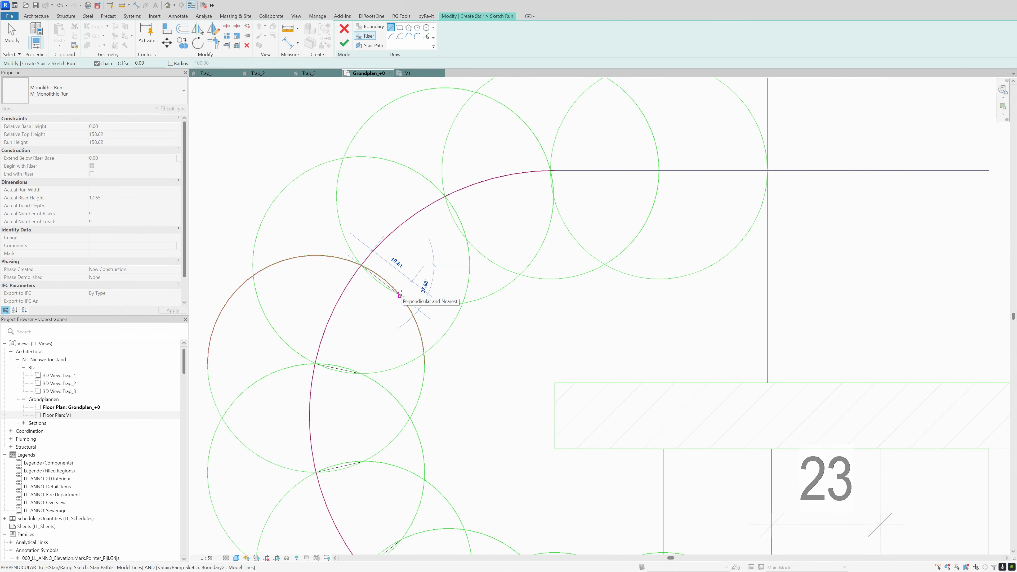
scroll(400, 294, up, 5)
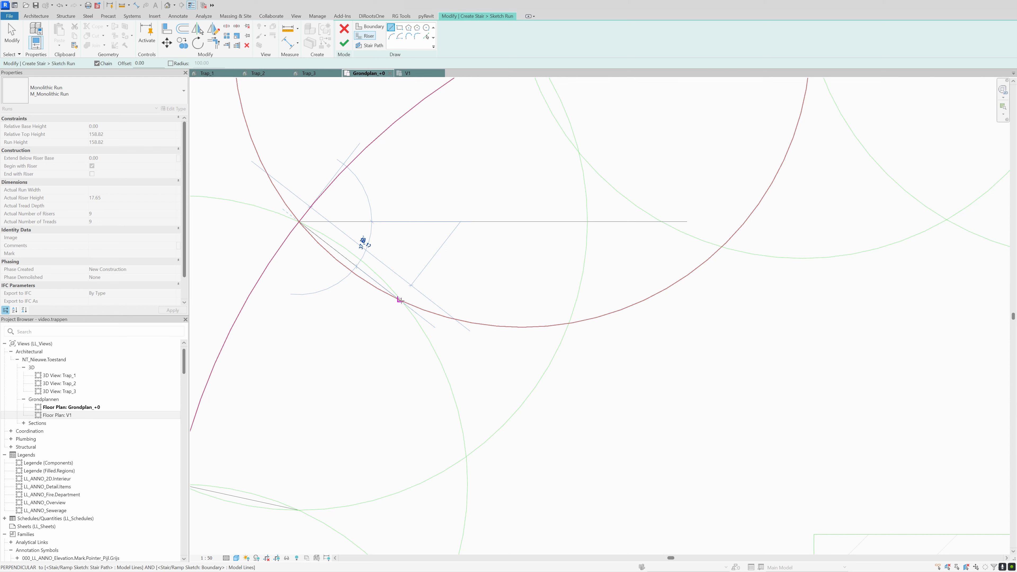
key(Escape)
key(Escape)
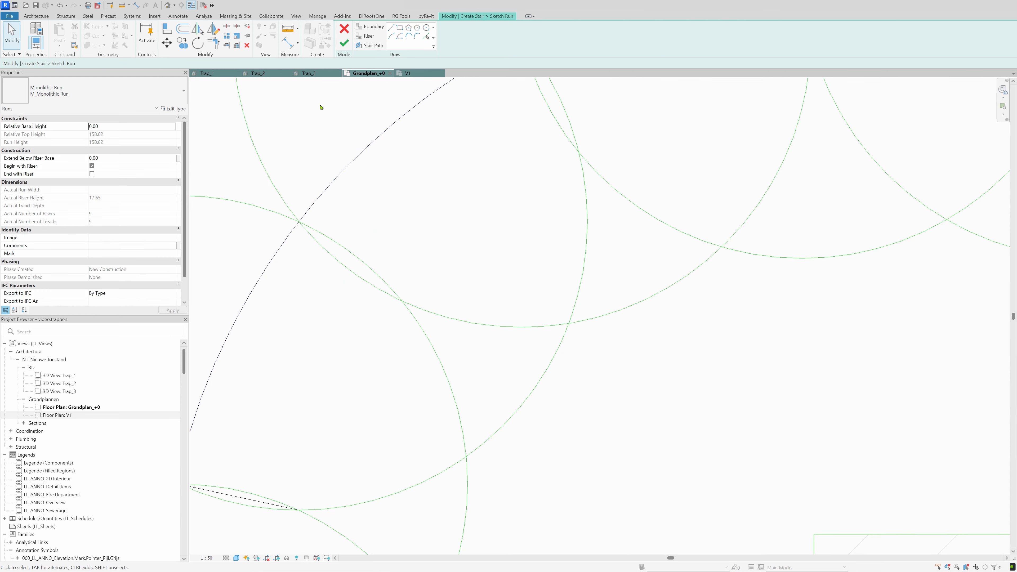
Step: Sketch short risers at the last three circle centres on the curved path, ending at the neighbouring circles' inner intersections
click(382, 27)
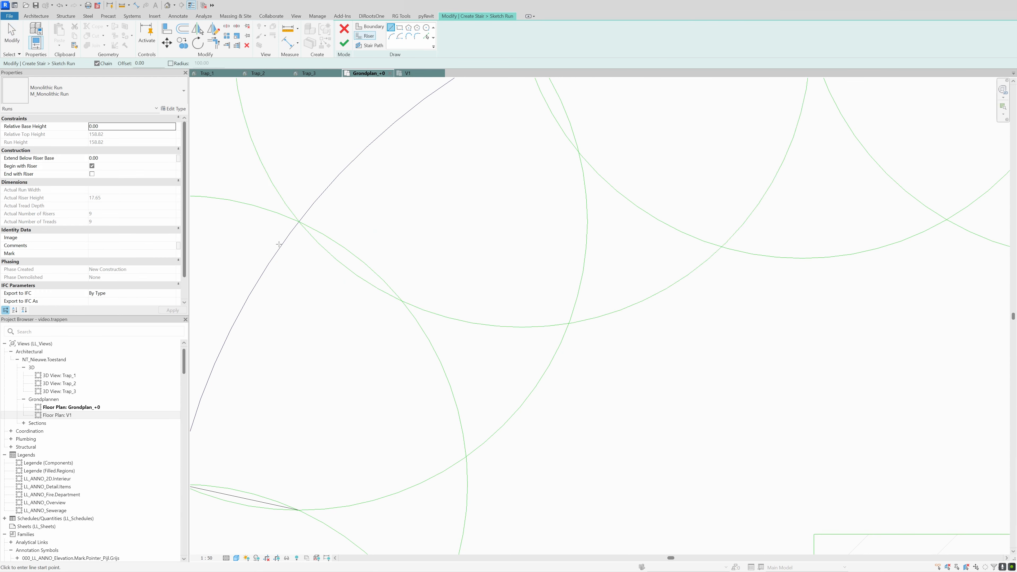
click(299, 222)
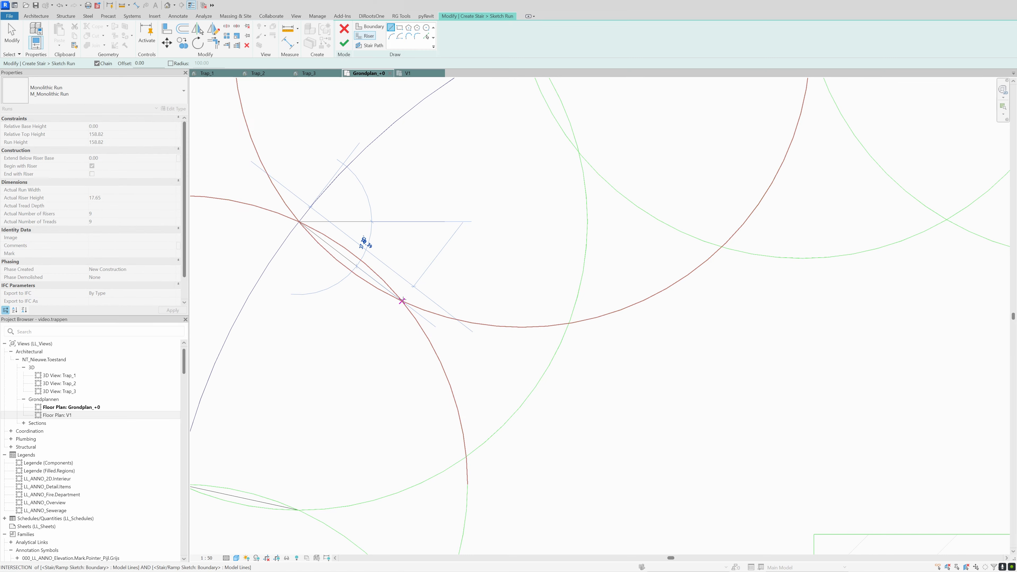
scroll(402, 300, down, 4)
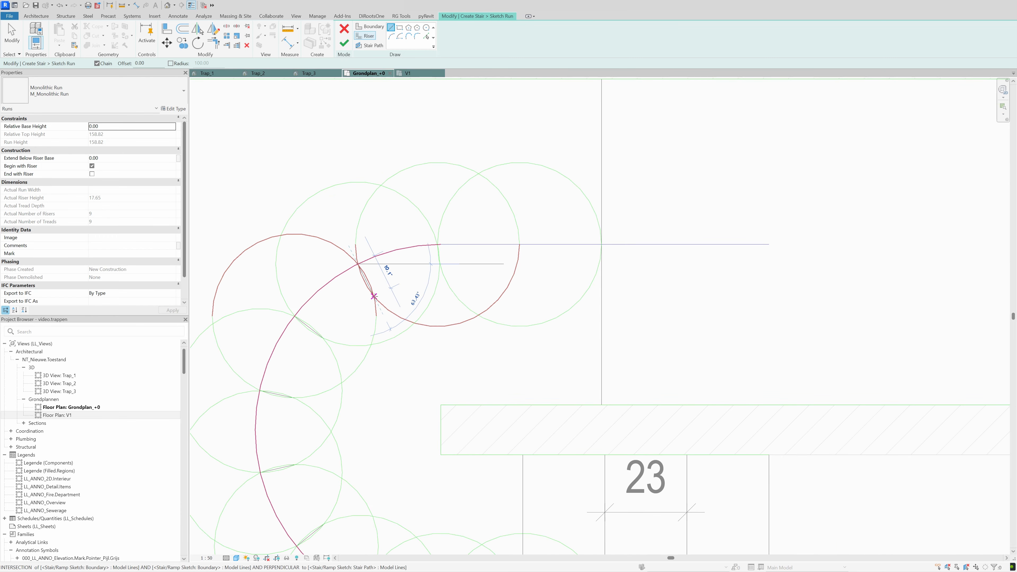
click(374, 296)
key(Escape)
click(438, 243)
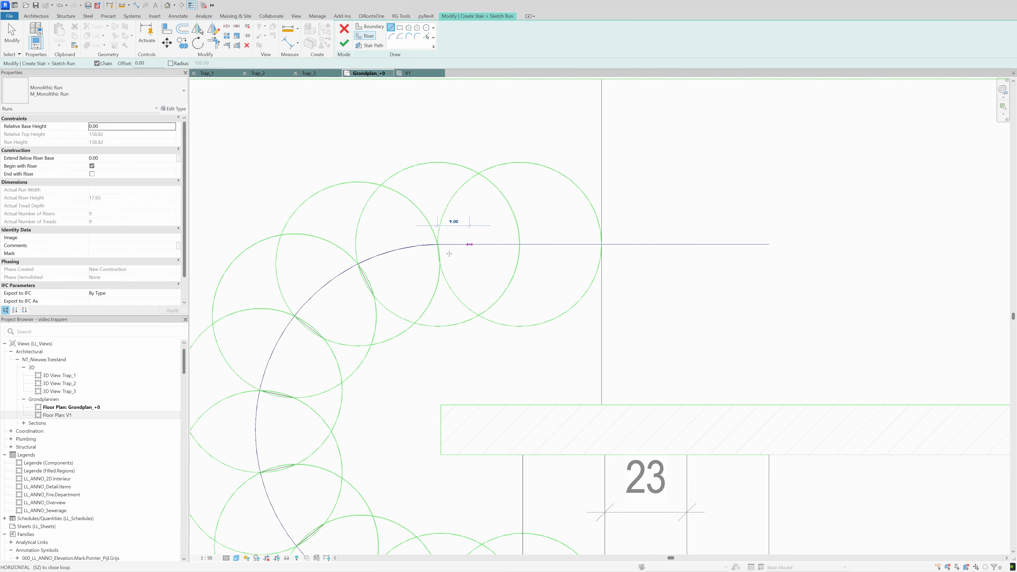
scroll(448, 253, up, 5)
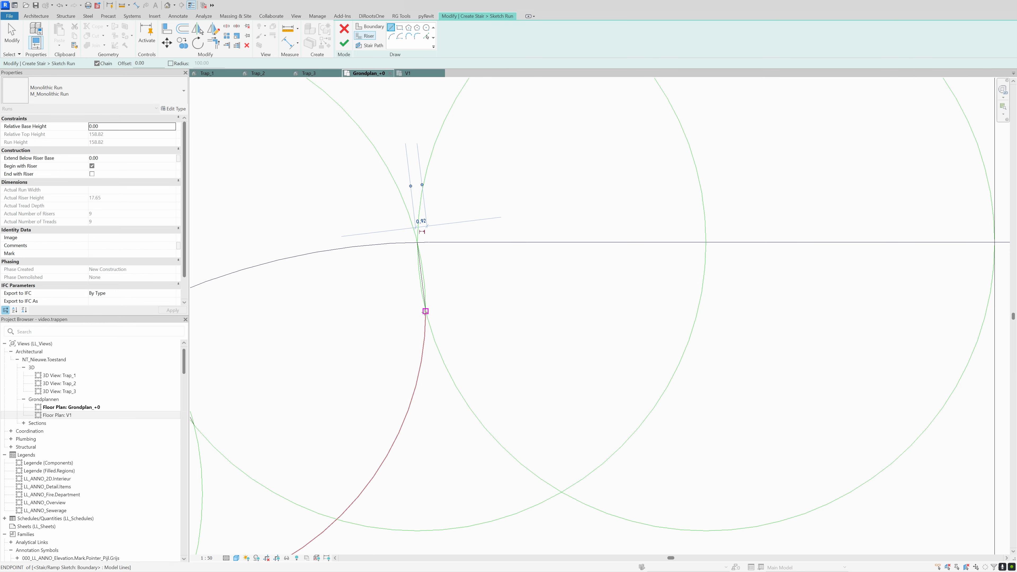
Step: Sketch a straight riser through the last circle's centre beyond the curve, spanning from the middle wall boundary to the outer wall boundary
scroll(425, 311, down, 5)
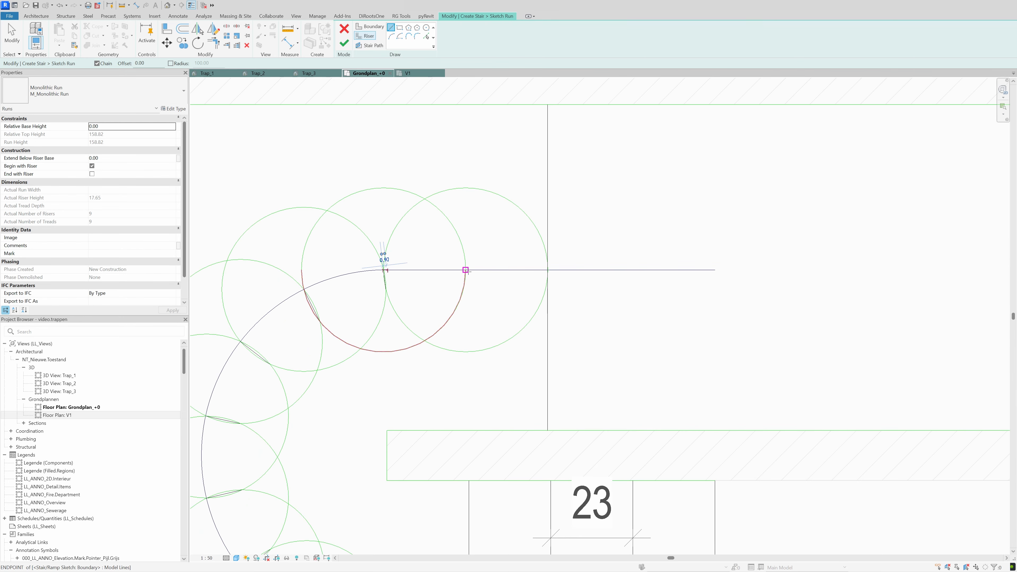
click(466, 270)
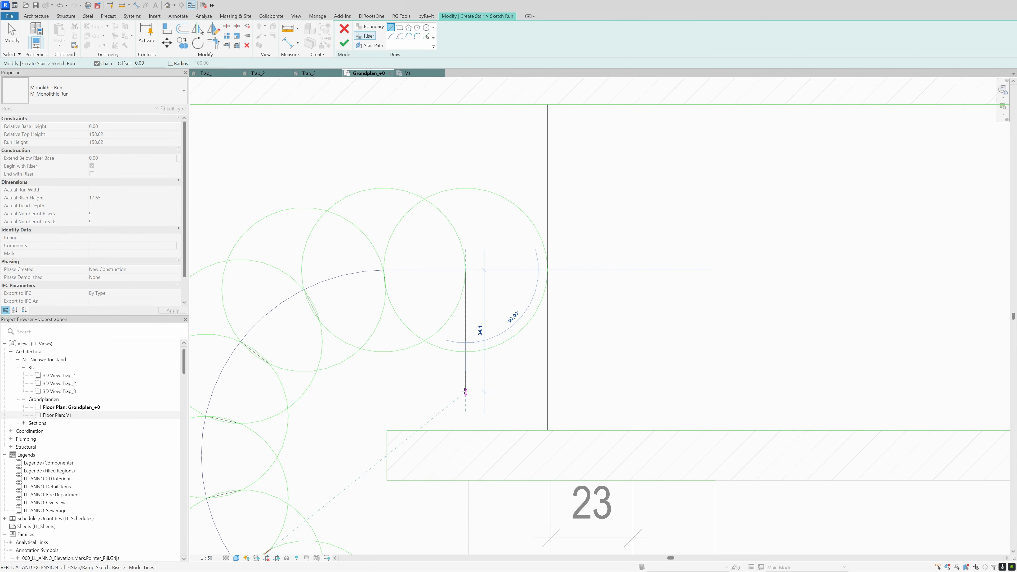
click(465, 431)
key(Escape)
key(Escape)
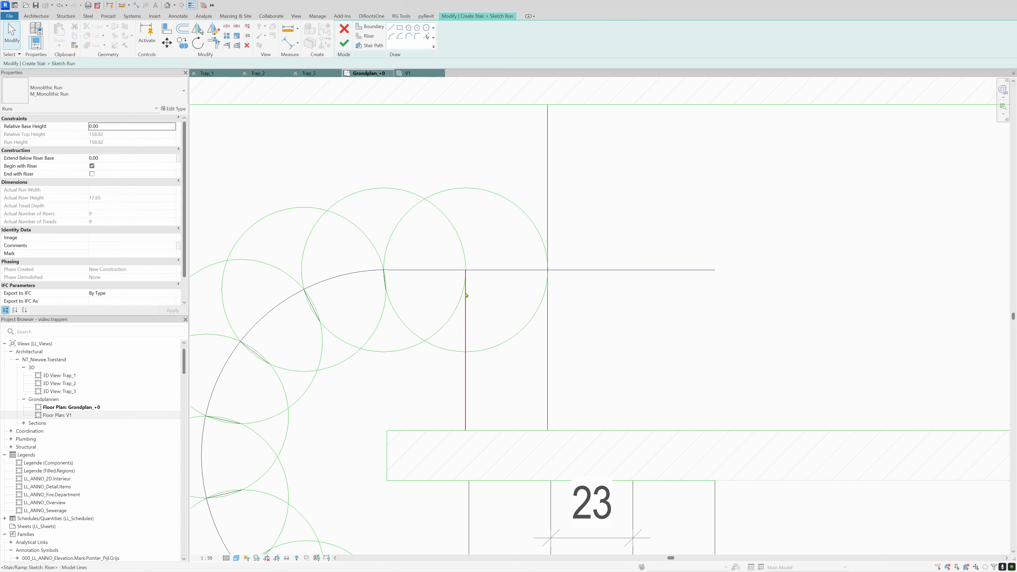
click(465, 281)
drag(466, 271, 465, 105)
click(519, 375)
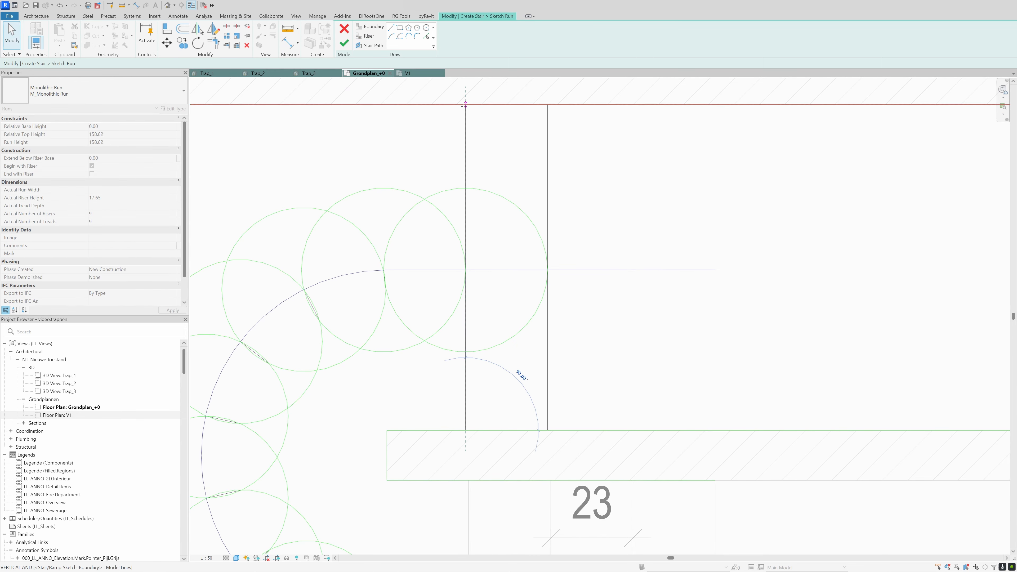
Step: Turn off thin lines and delete the helper circles along the lower half of the stair path
scroll(500, 232, down, 3)
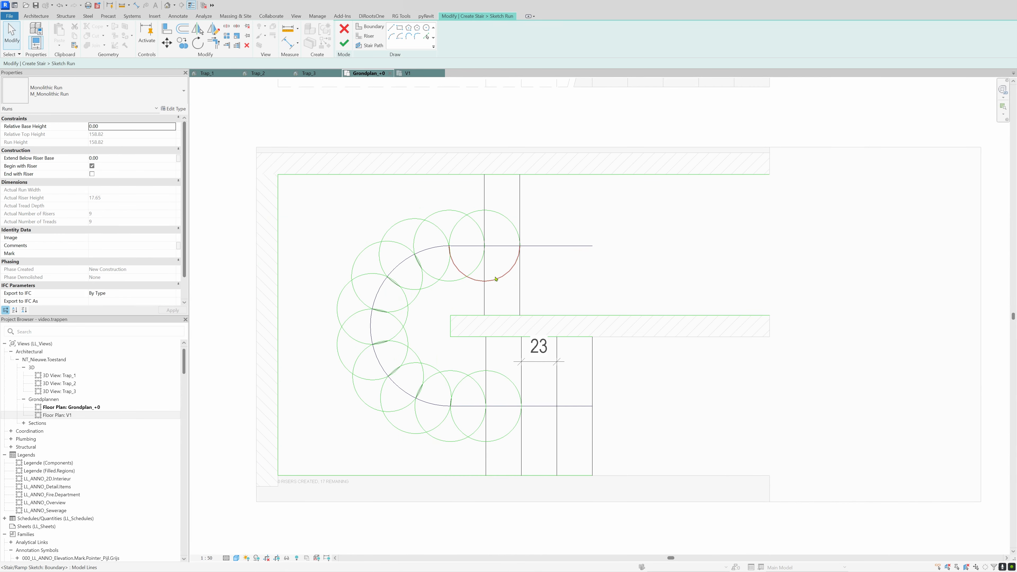
click(192, 5)
scroll(451, 395, up, 2)
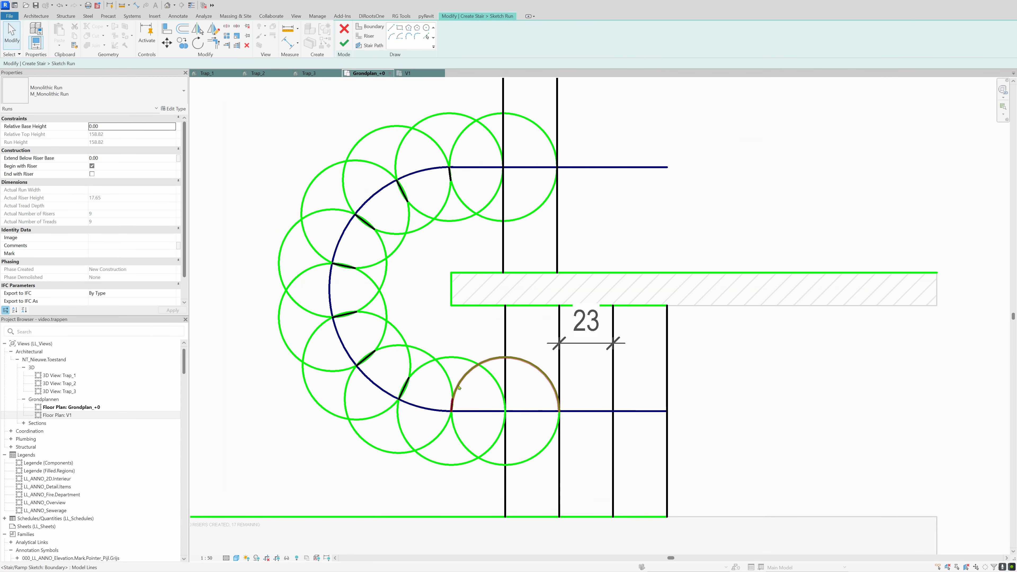
click(459, 387)
key(Delete)
click(457, 435)
key(Delete)
click(490, 449)
key(Delete)
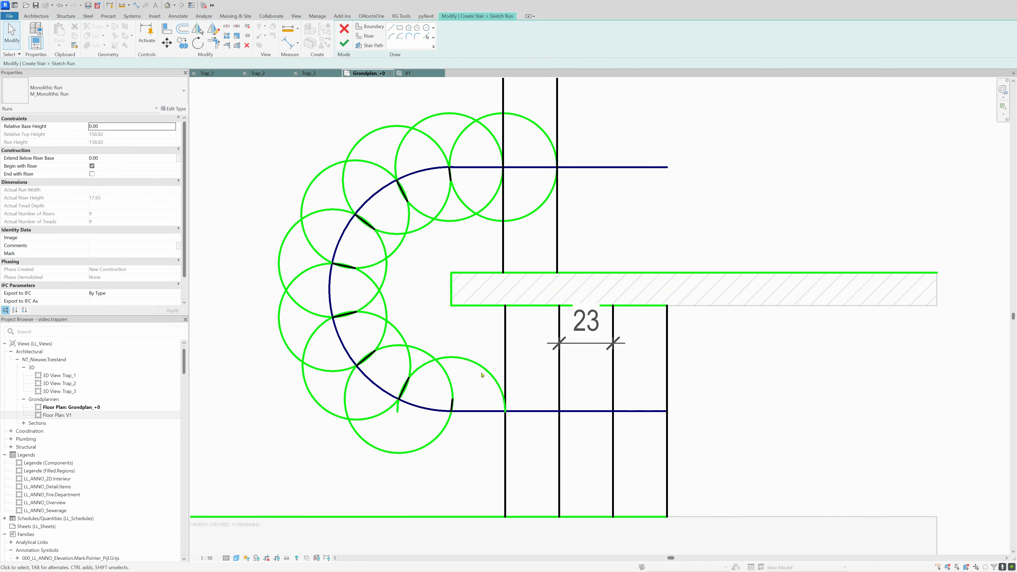
click(480, 366)
key(Delete)
click(437, 361)
key(Delete)
click(405, 342)
key(Delete)
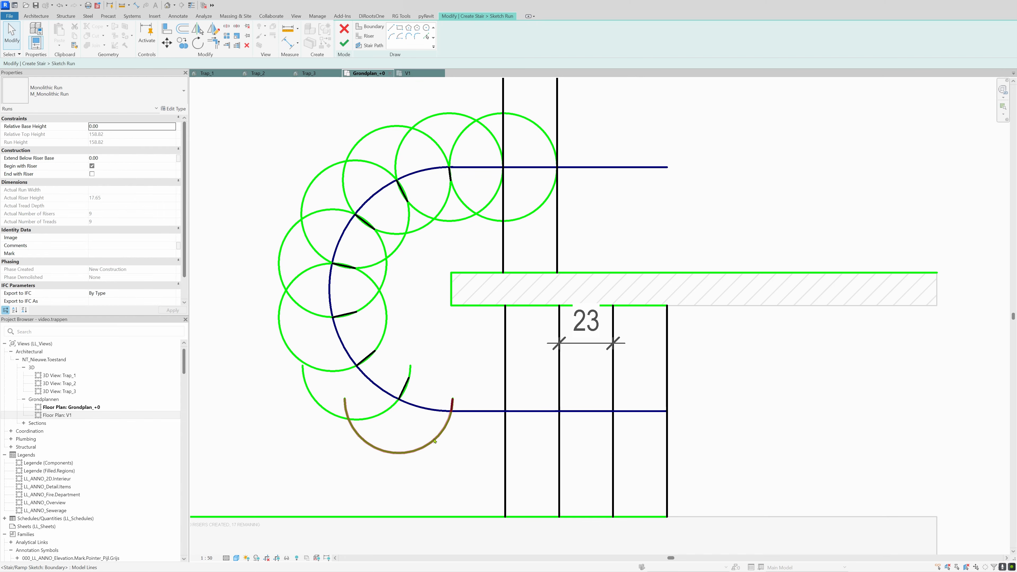
click(434, 440)
key(Delete)
click(404, 389)
key(Delete)
click(378, 345)
key(Delete)
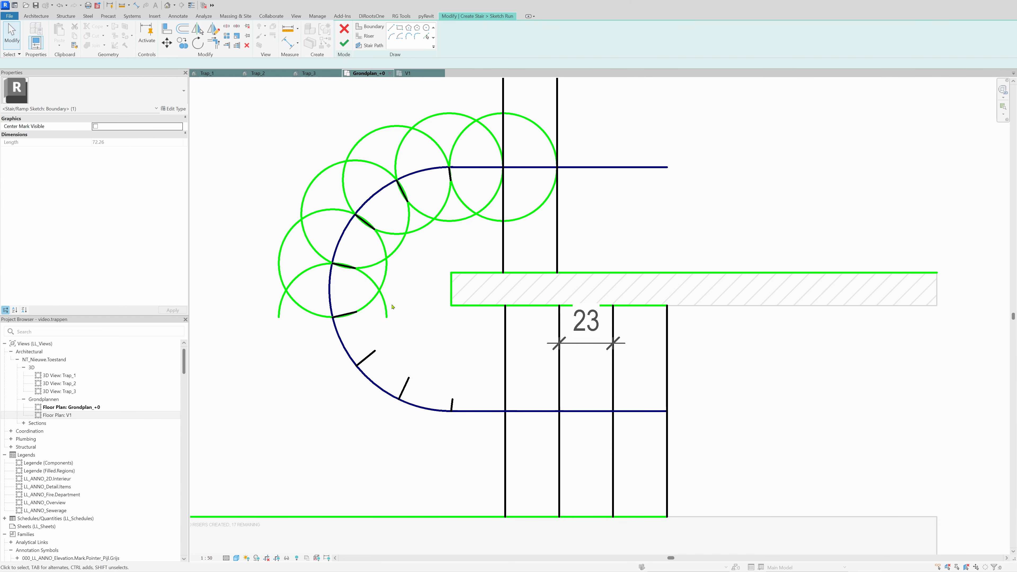
click(386, 308)
key(Delete)
Step: Delete the remaining helper circles along the upper half of the stair path, keeping the short risers
click(385, 274)
key(Delete)
click(401, 244)
key(Delete)
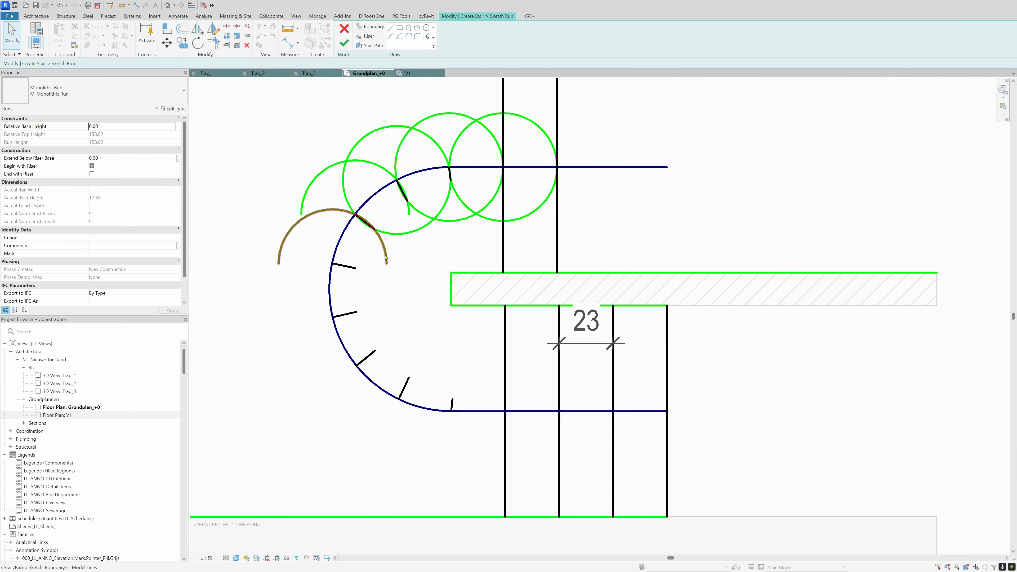
key(Delete)
click(401, 234)
key(Delete)
click(329, 167)
key(Delete)
click(412, 129)
key(Delete)
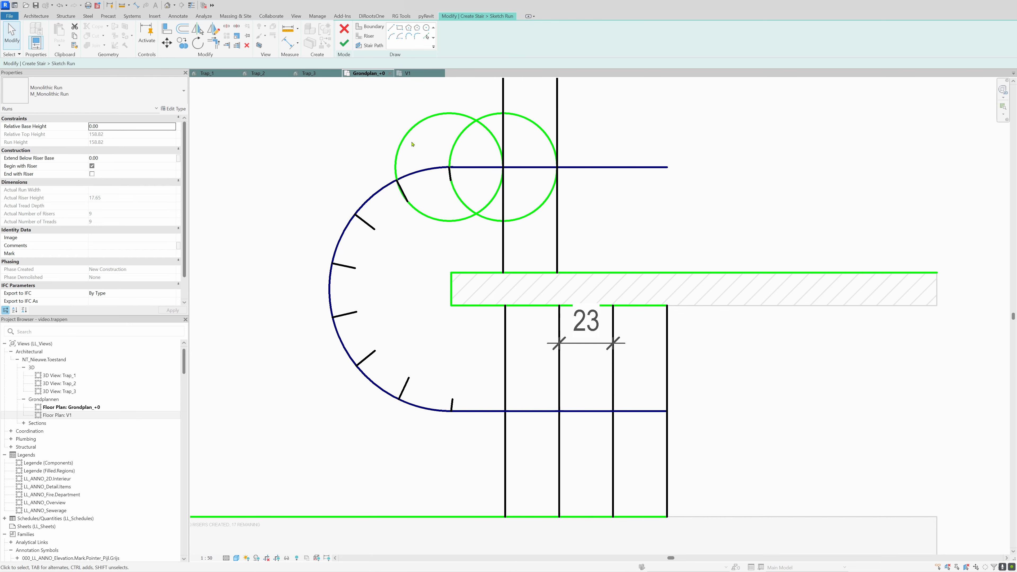
click(401, 140)
key(Delete)
click(432, 217)
key(Delete)
click(455, 195)
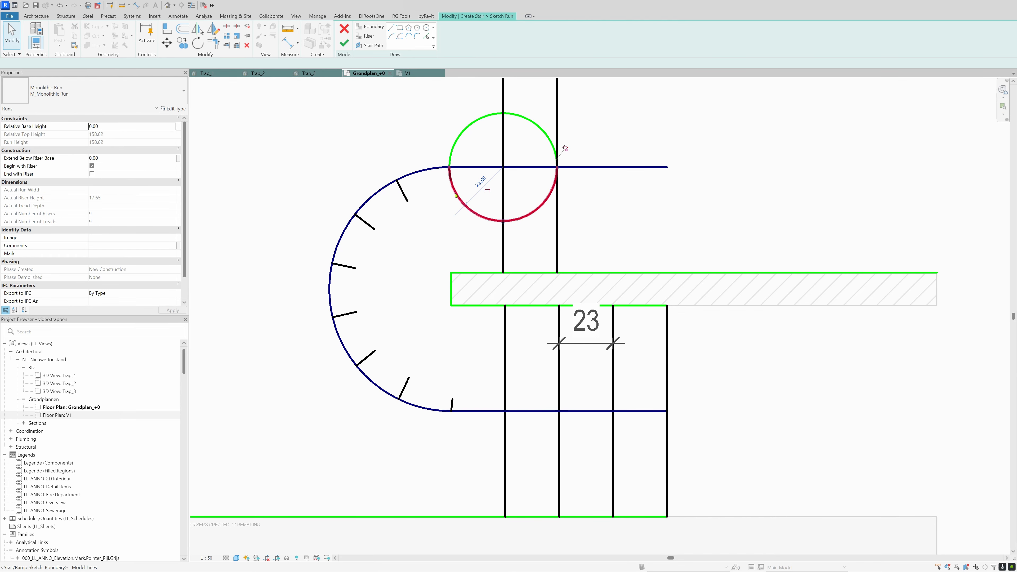
key(Delete)
click(456, 140)
key(Delete)
Step: Extend the outer ends of all eight short winder risers to the surrounding outer wall boundary lines
scroll(487, 426, down, 2)
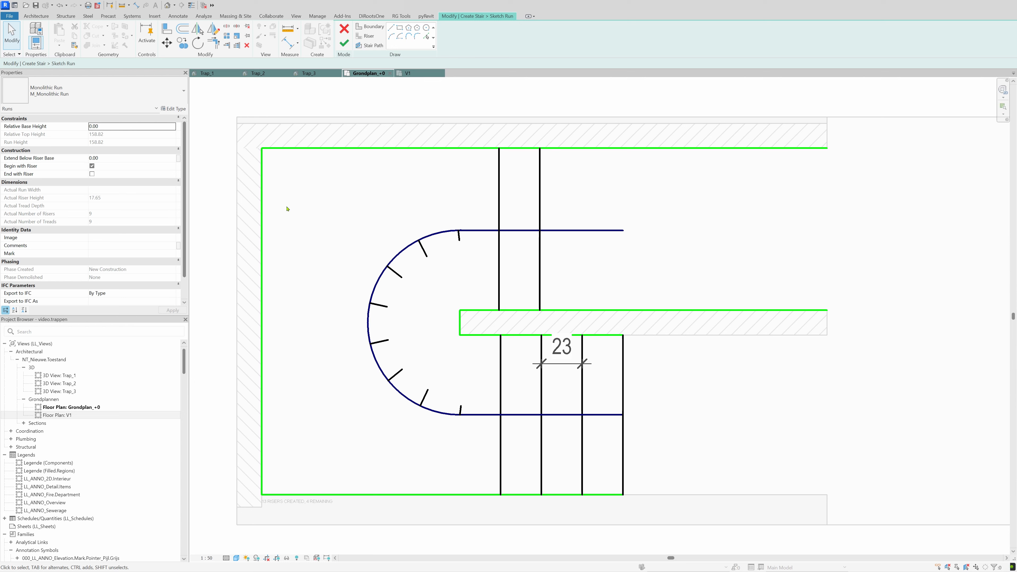
click(237, 45)
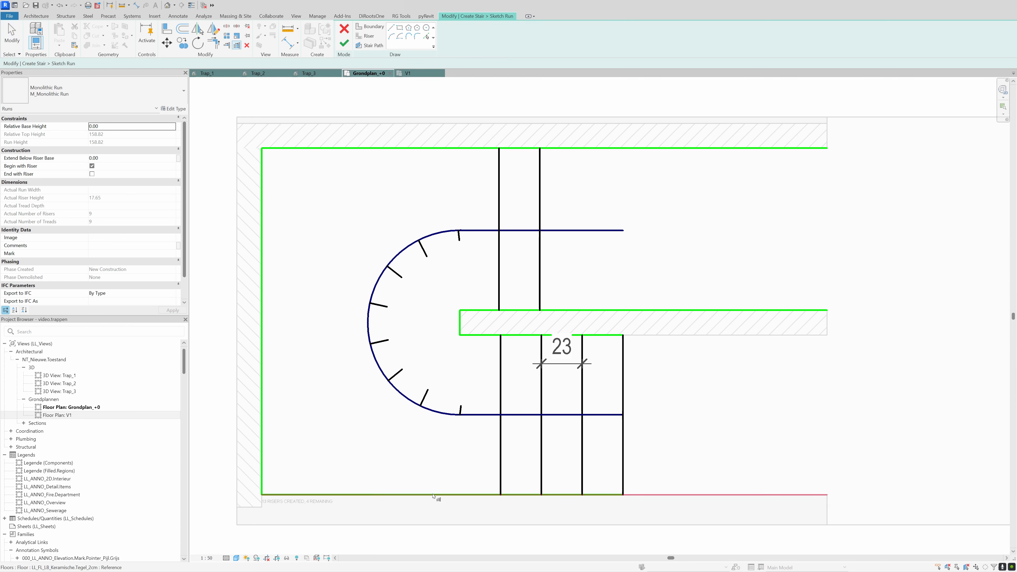
click(460, 412)
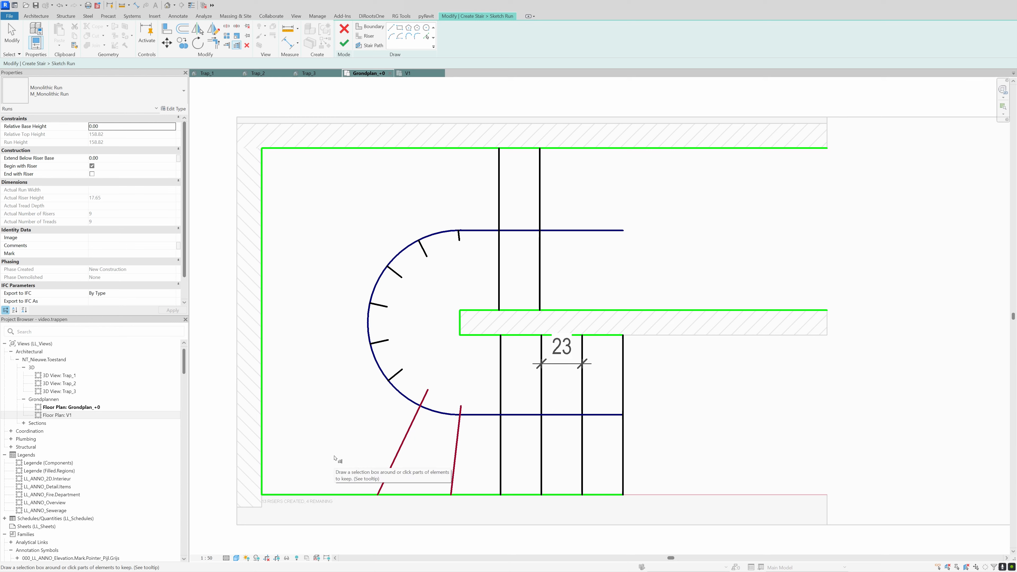
click(354, 453)
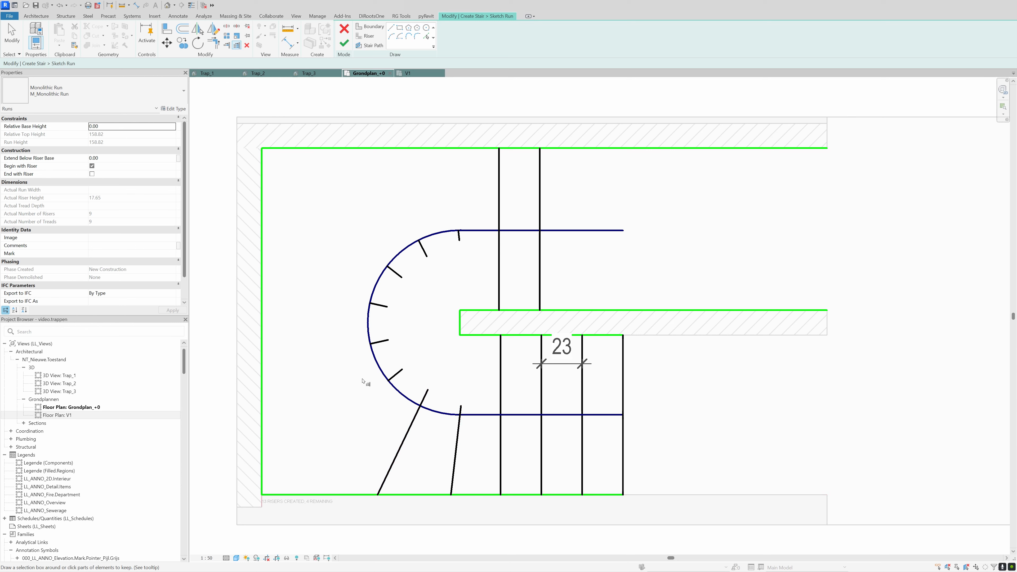
click(396, 378)
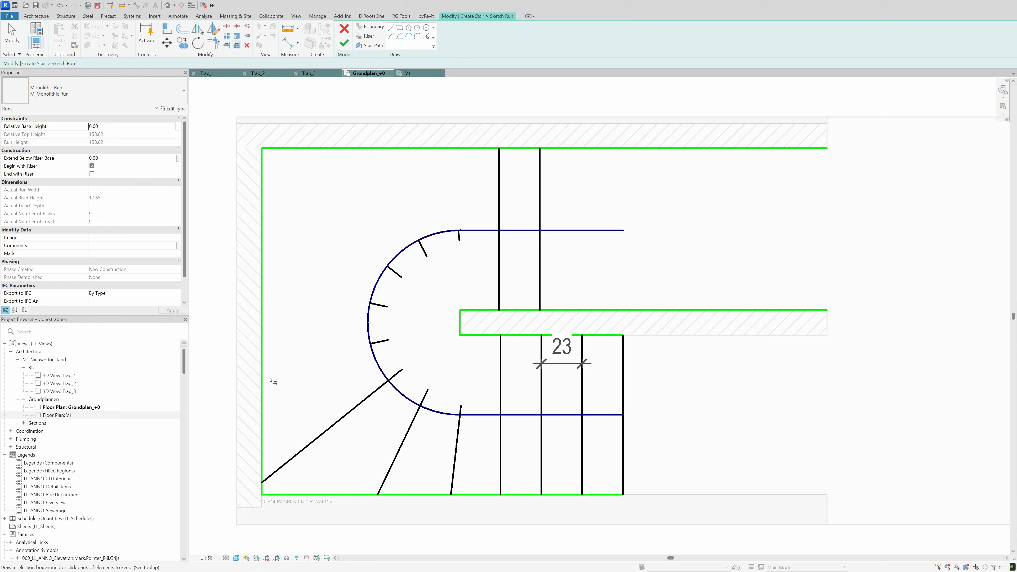
click(374, 342)
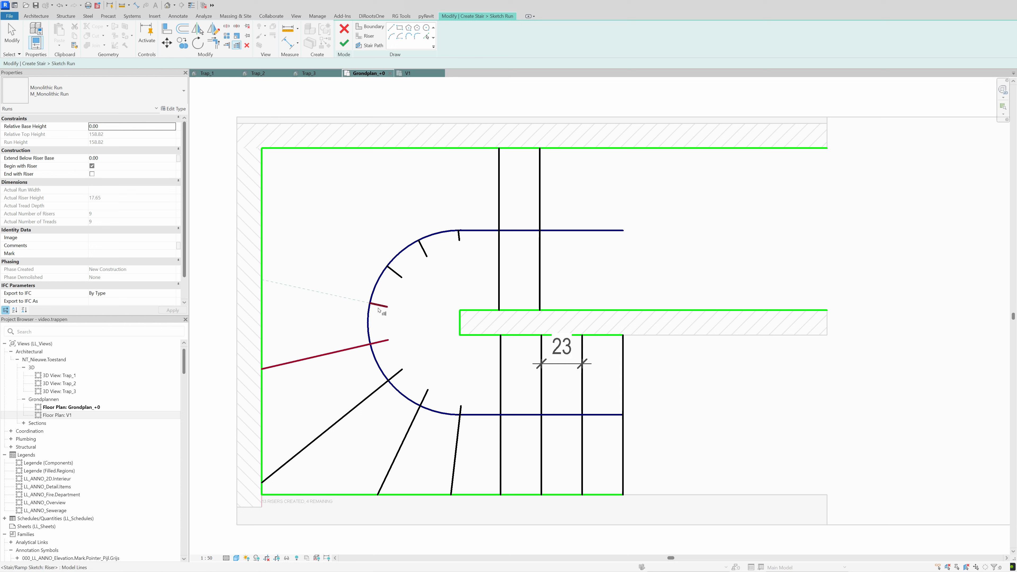
click(378, 307)
click(395, 272)
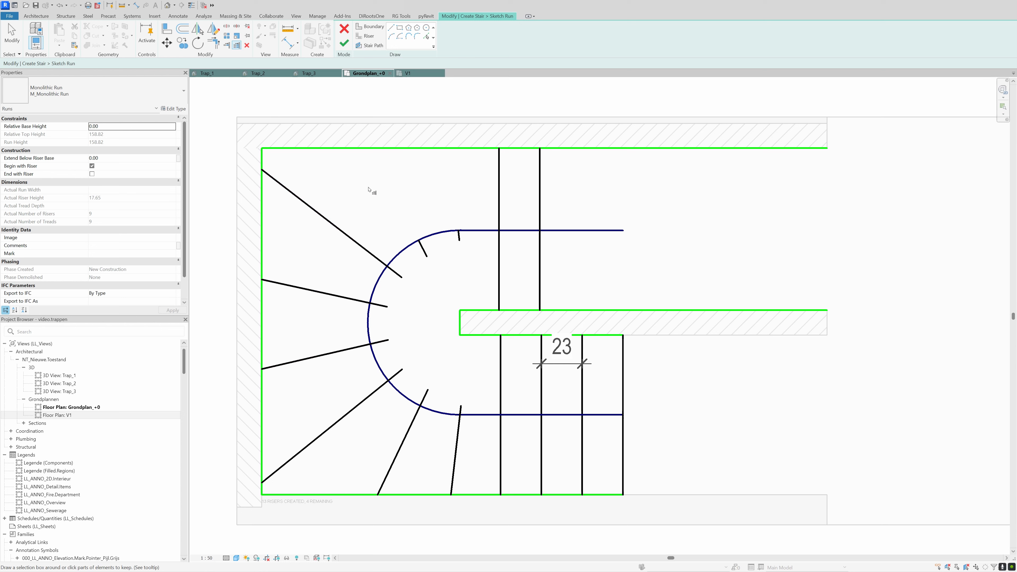
click(366, 149)
click(423, 250)
click(459, 236)
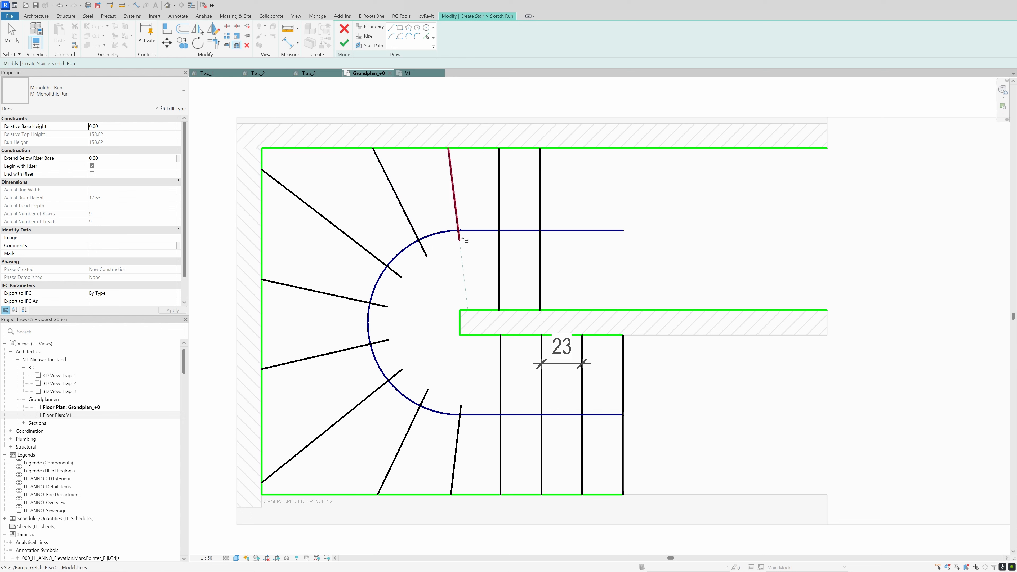
Step: Extend the inner ends of the eight winder risers to the boundary lines around the middle wall's end
click(460, 237)
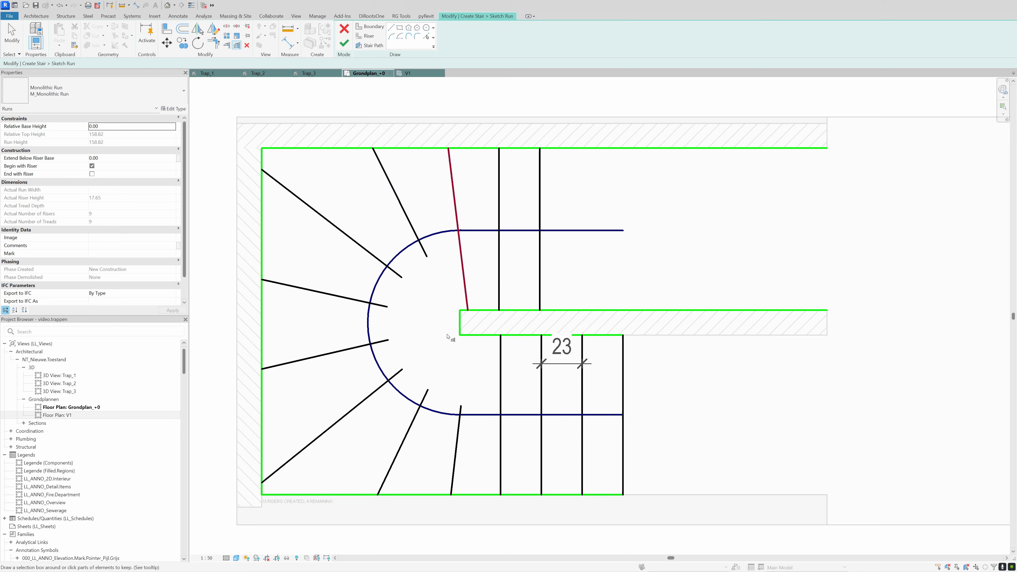
click(416, 236)
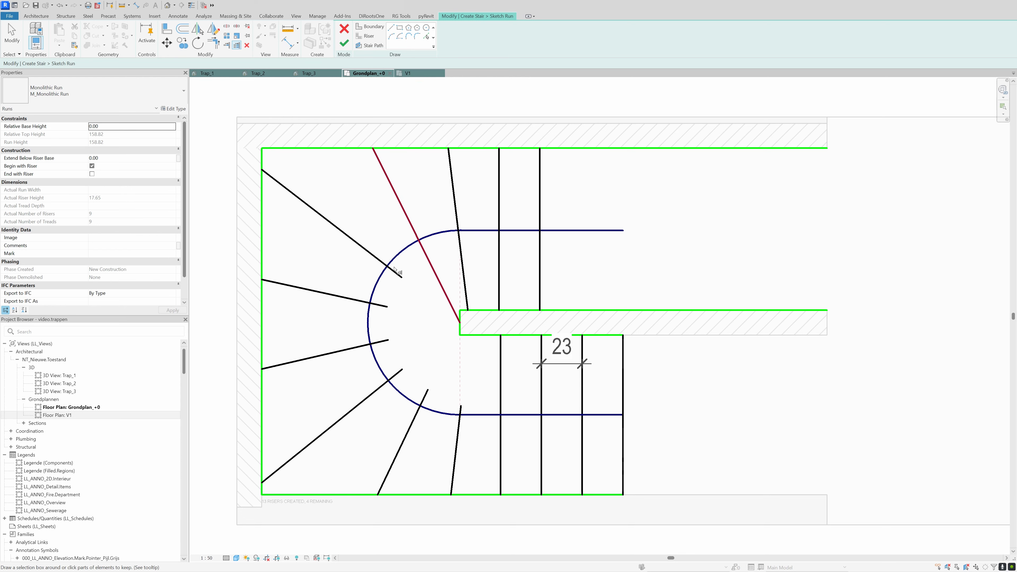
click(391, 270)
click(383, 306)
click(384, 341)
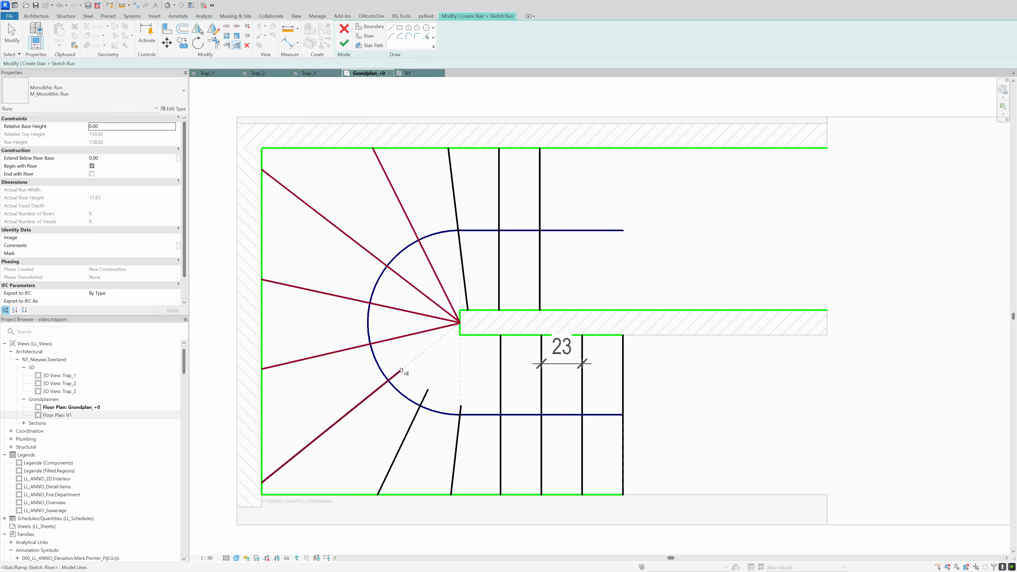
click(396, 374)
click(421, 400)
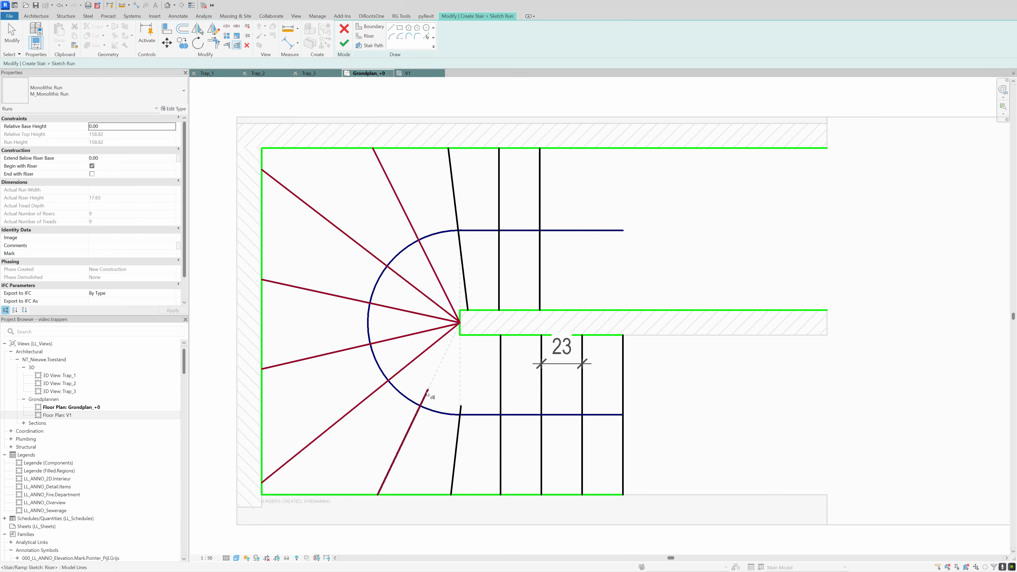
click(469, 356)
click(479, 336)
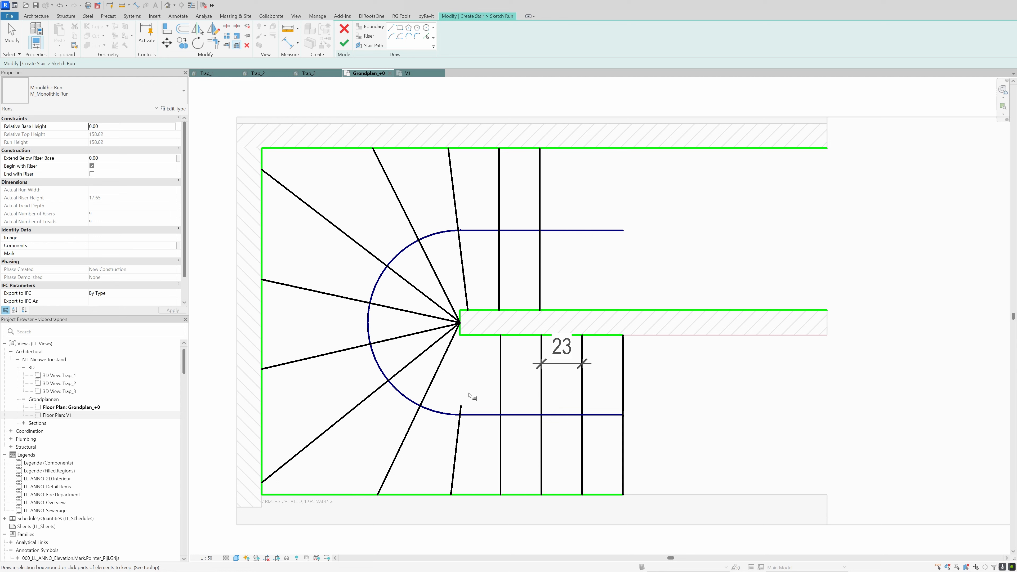
click(460, 409)
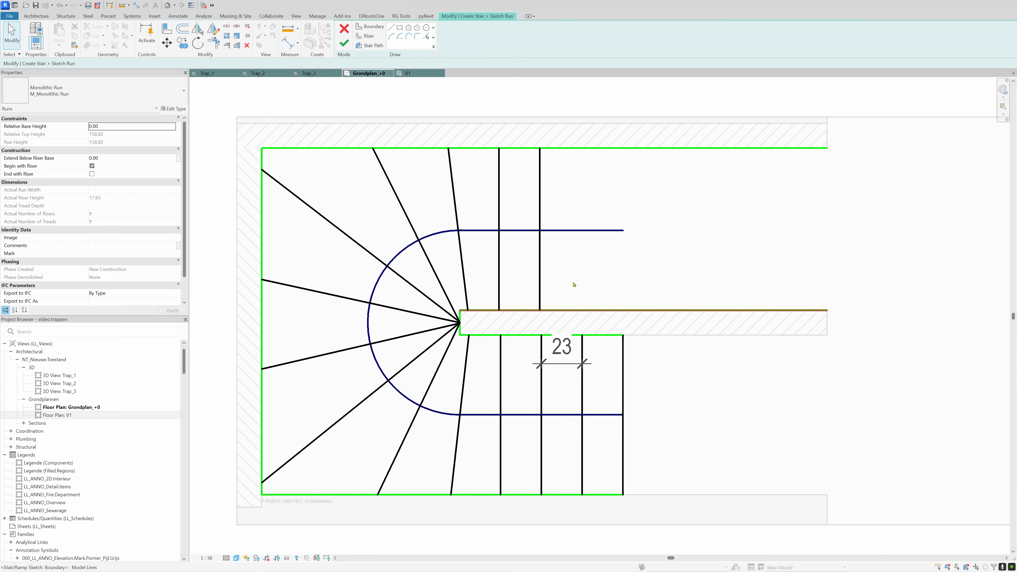
Step: Offset copies of the last straight riser in the upper flight by 23 to add two more risers
key(o)
key(f)
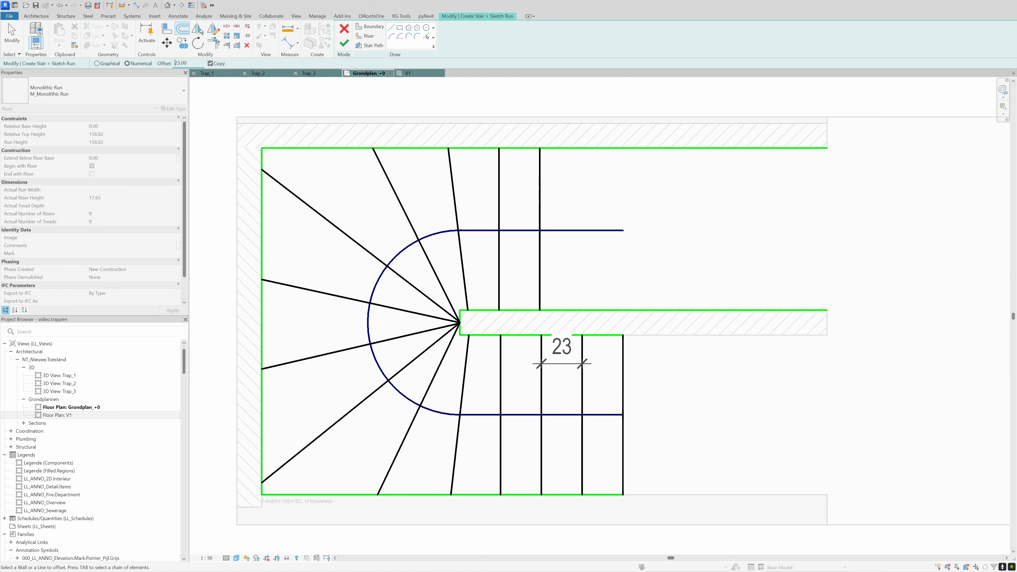
click(543, 269)
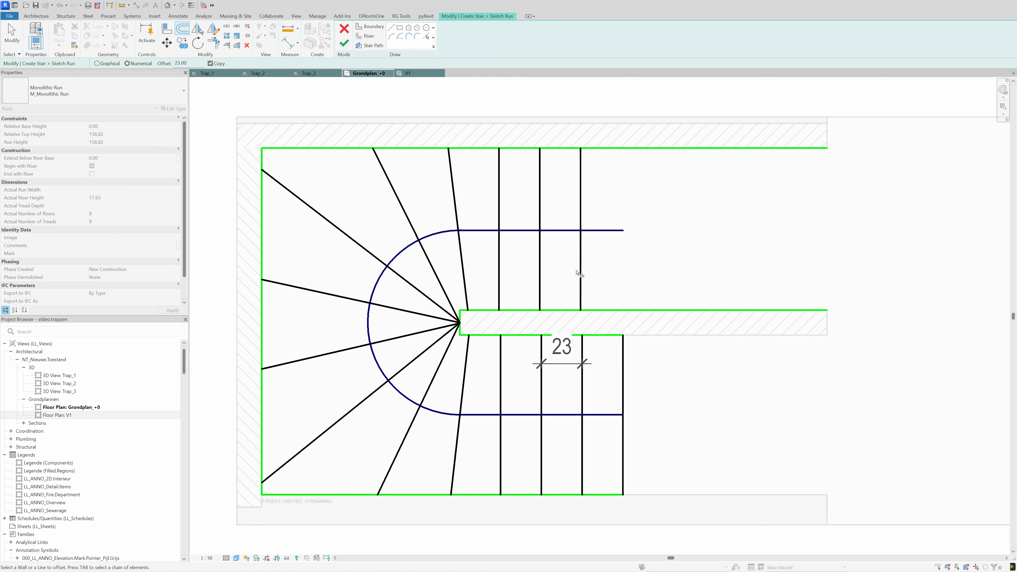
click(586, 272)
key(Escape)
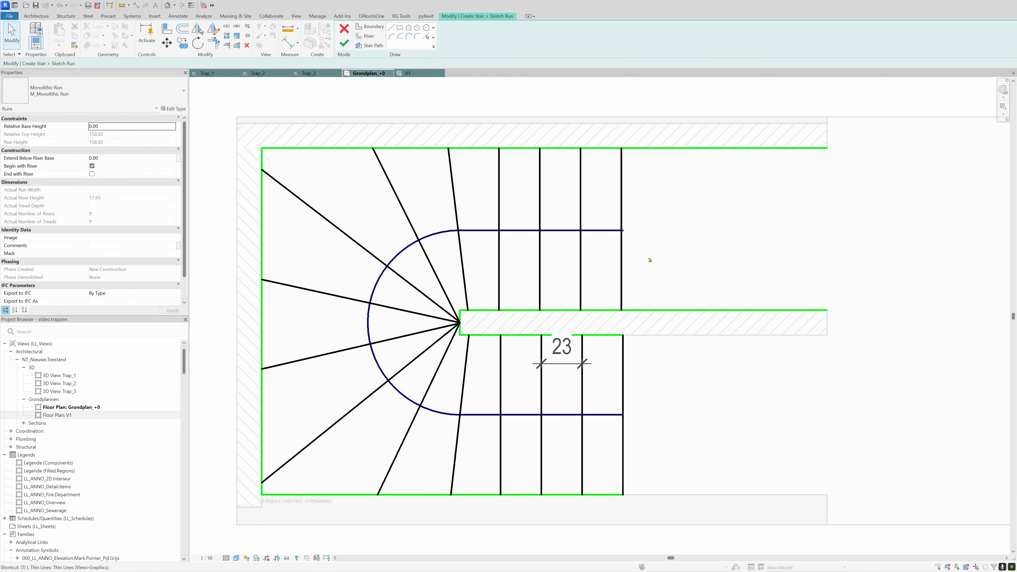
Step: Trim the upper flight's boundary lines to the last riser and shorten the stair path's end to that riser
key(t)
key(r)
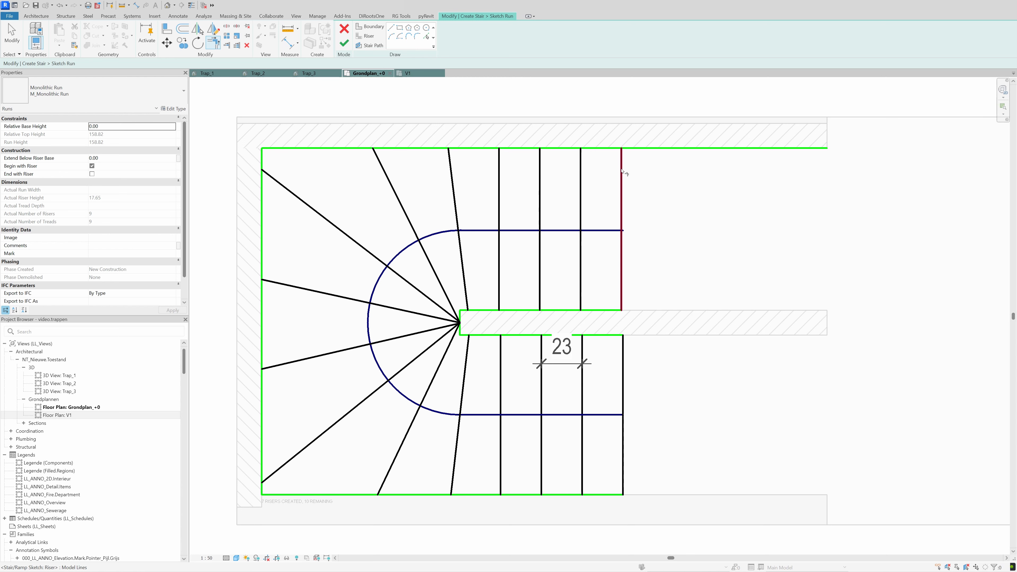
click(621, 170)
click(615, 148)
key(Escape)
click(609, 230)
drag(623, 231, 621, 230)
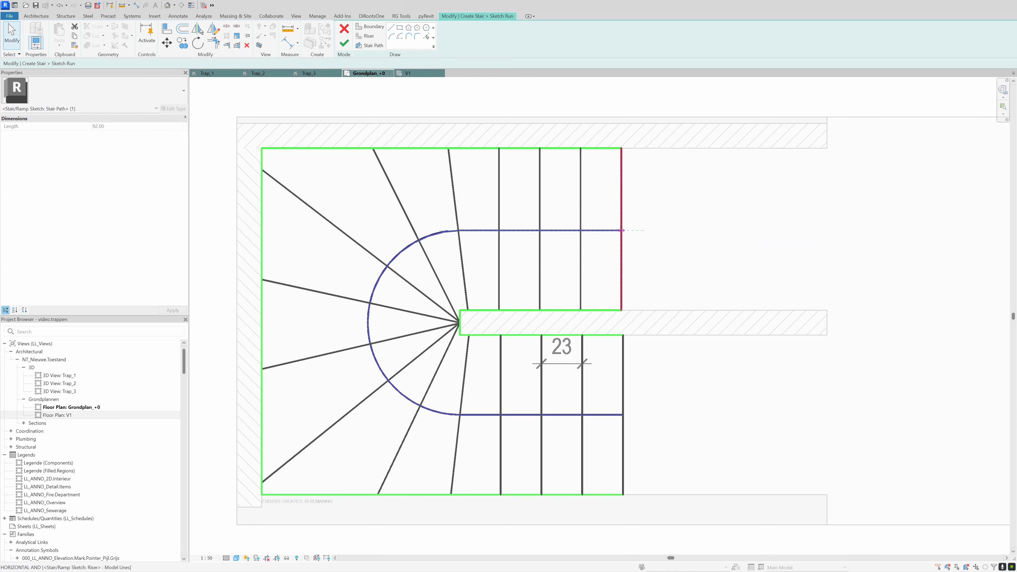
key(Escape)
Step: Try to finish the sketched run, and return to the sketch
scroll(477, 375, down, 2)
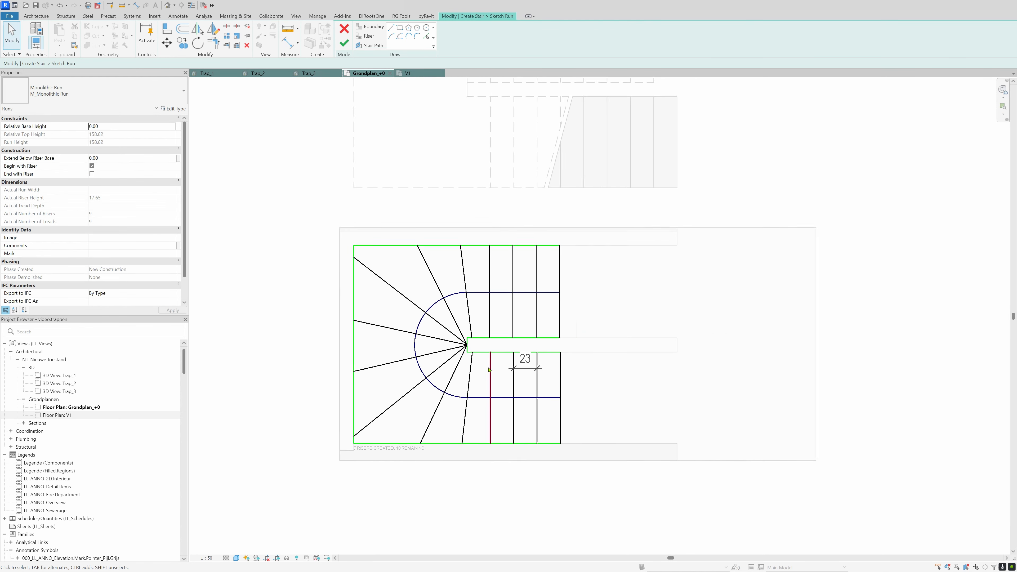
scroll(488, 370, down, 1)
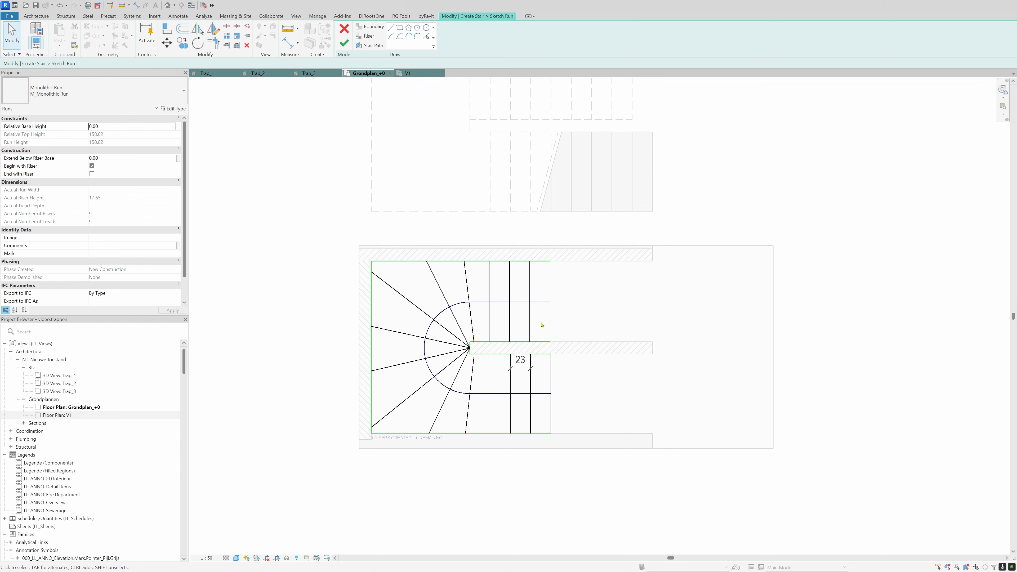
click(344, 43)
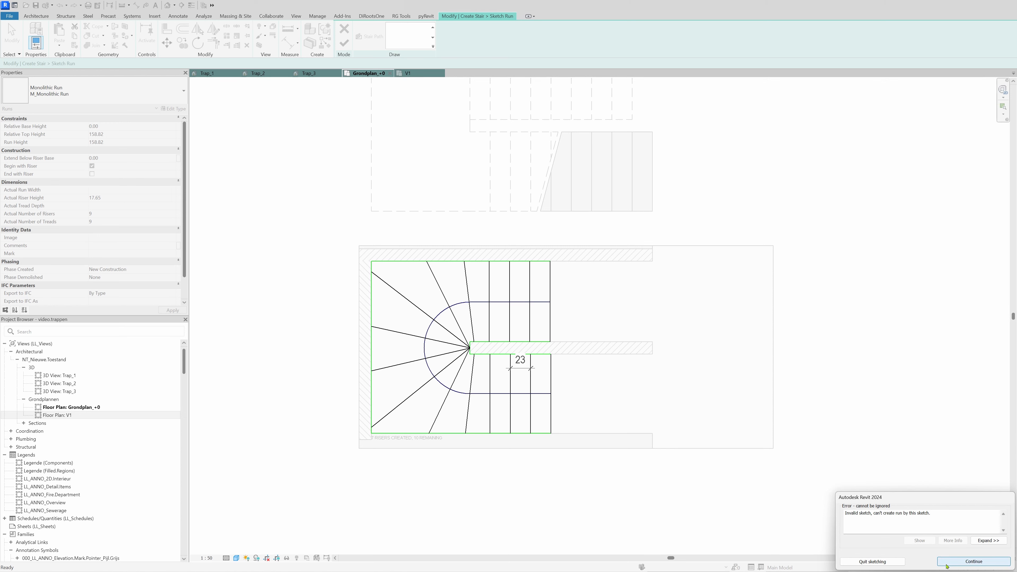
key(Return)
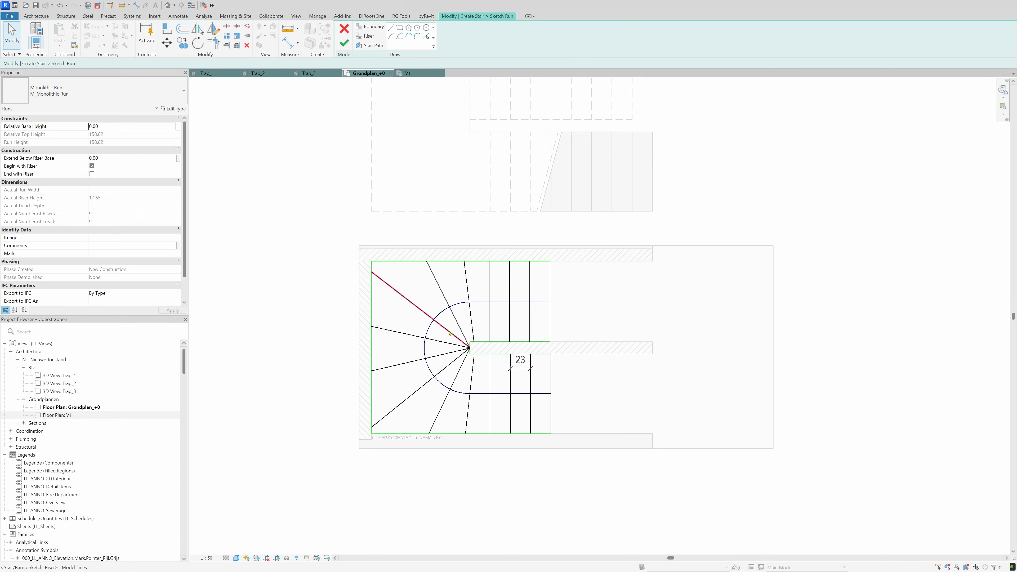
Step: Turn on thin lines and bring the inner ends of the central winder risers to one shared point on the middle wall's end
scroll(448, 331, up, 1)
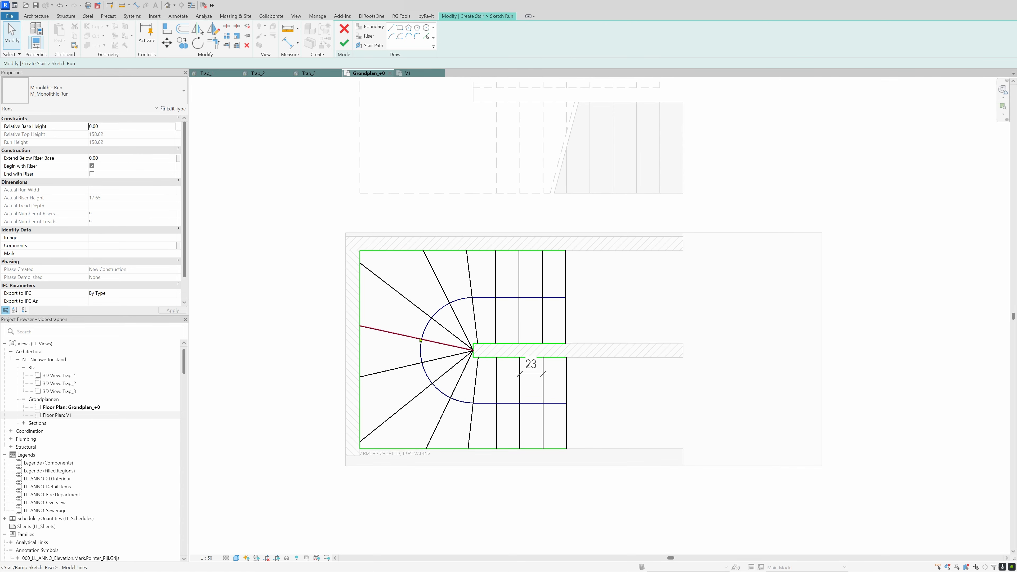
scroll(420, 339, up, 8)
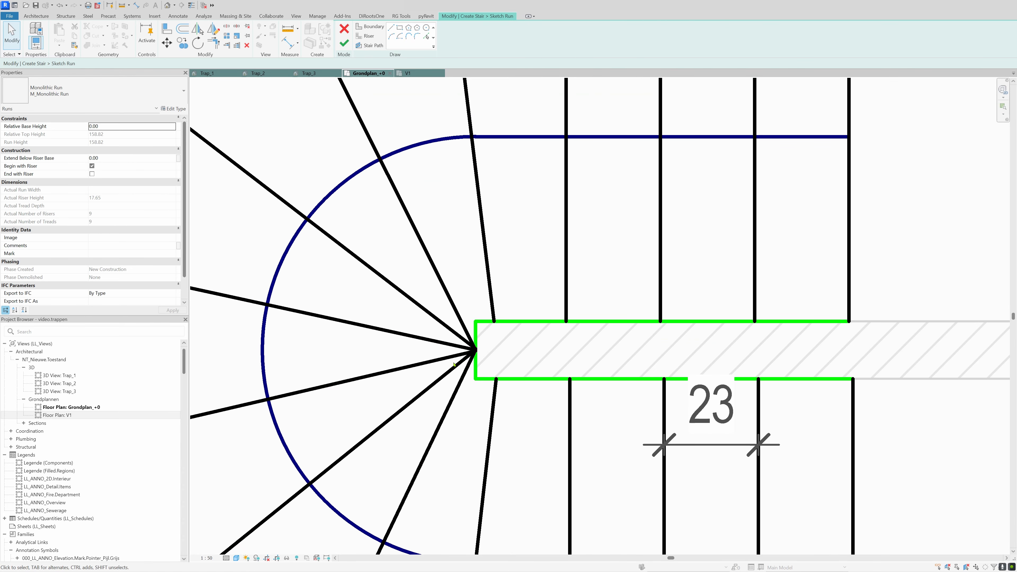
click(193, 5)
scroll(477, 373, up, 9)
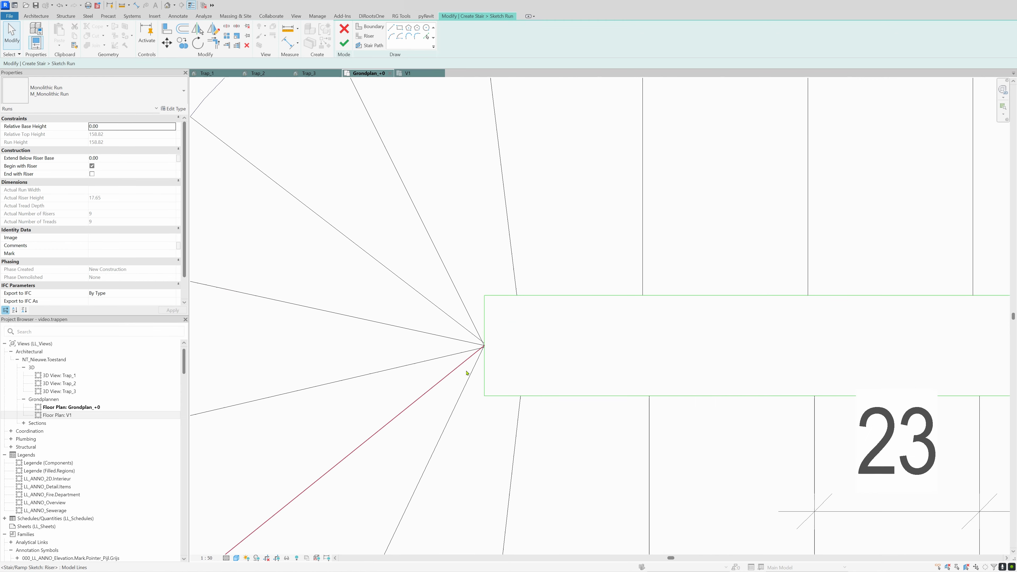
scroll(500, 300, up, 3)
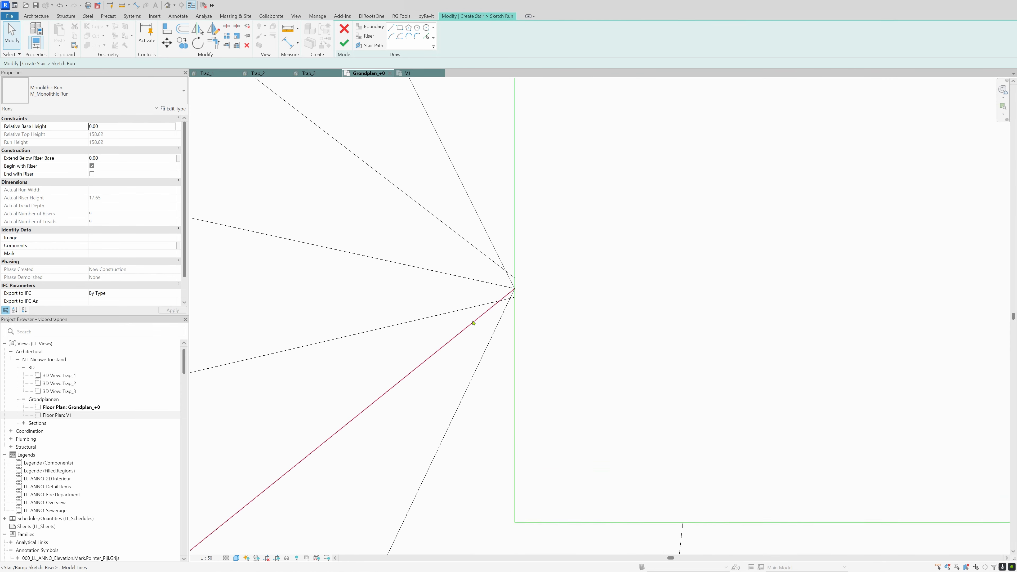
click(522, 284)
key(Escape)
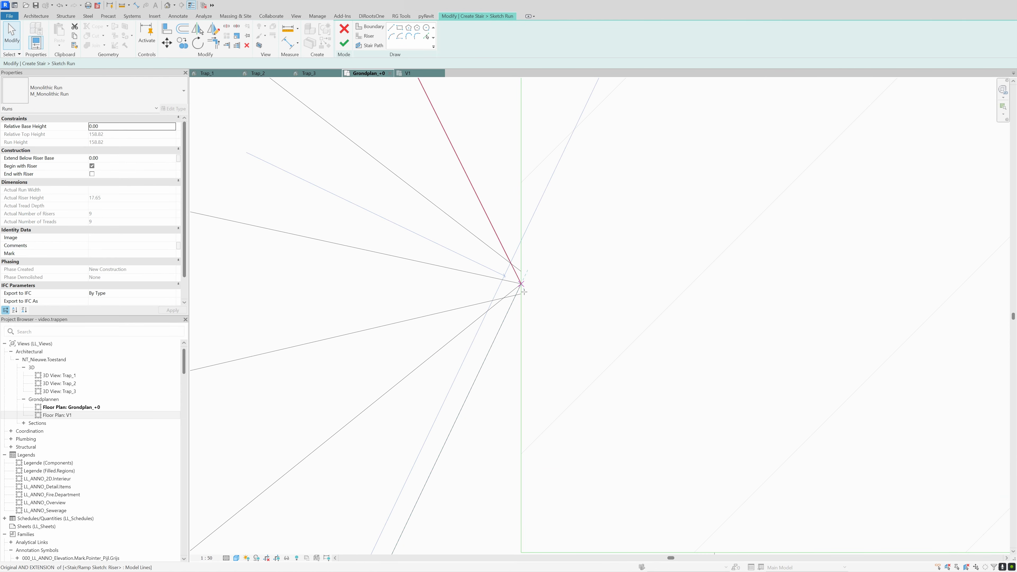
click(483, 304)
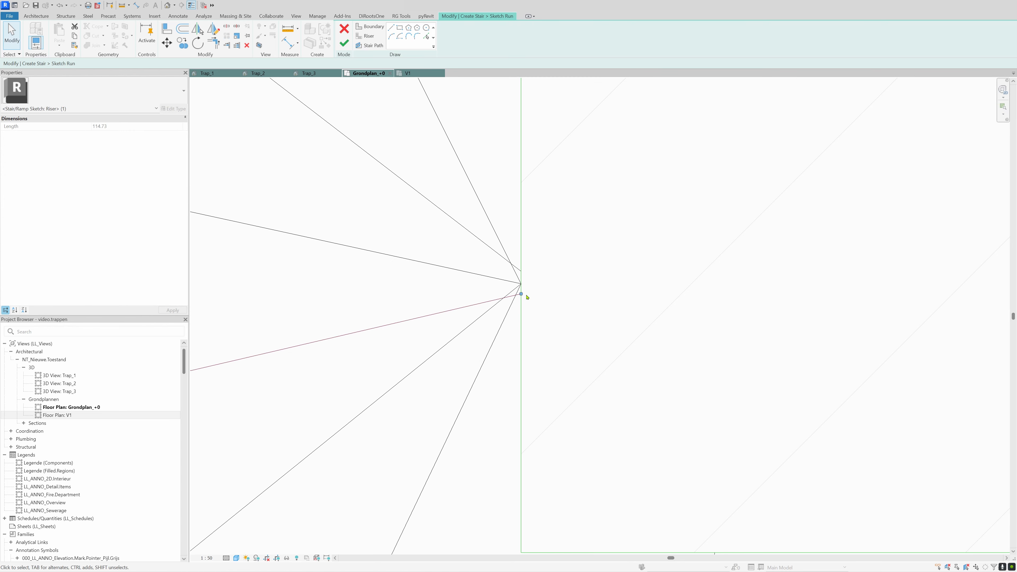
drag(521, 294, 521, 284)
key(Escape)
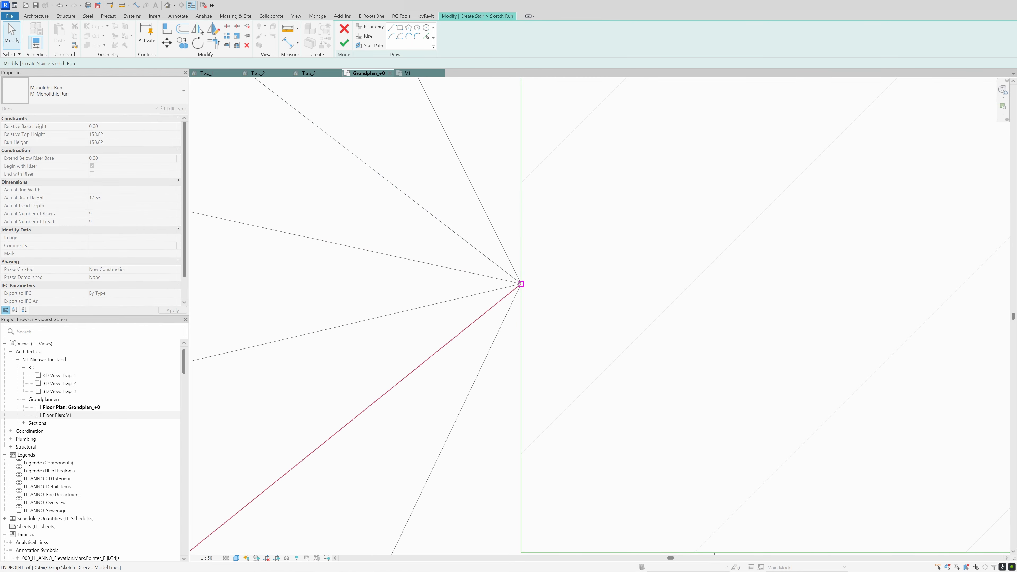
scroll(514, 285, down, 3)
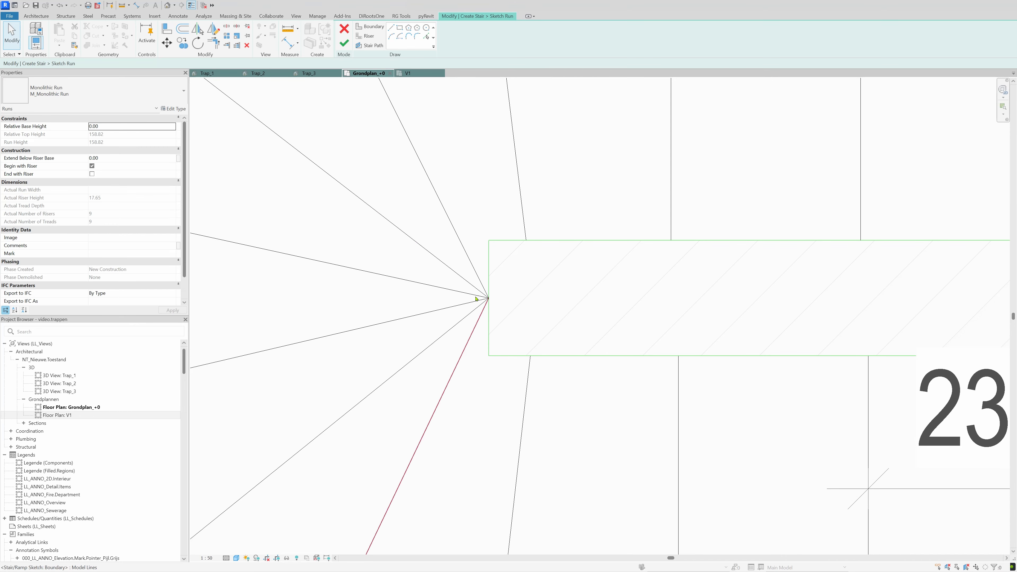
scroll(480, 292, down, 5)
scroll(406, 271, down, 3)
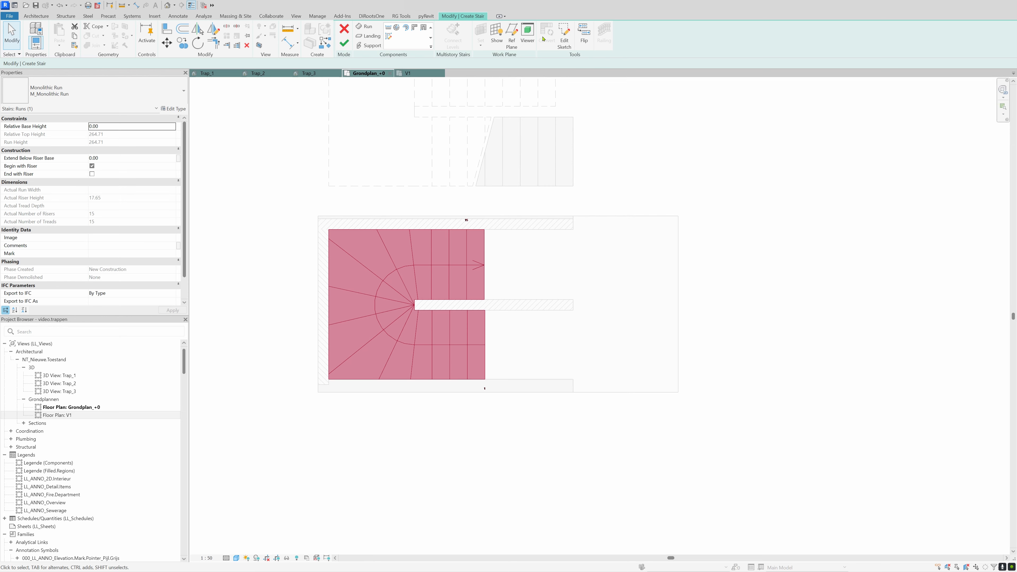
Step: Reopen the run sketch and pull the lower steep winder riser's inner end slightly off the shared point along the wall end
click(564, 38)
scroll(413, 301, up, 5)
scroll(426, 269, up, 4)
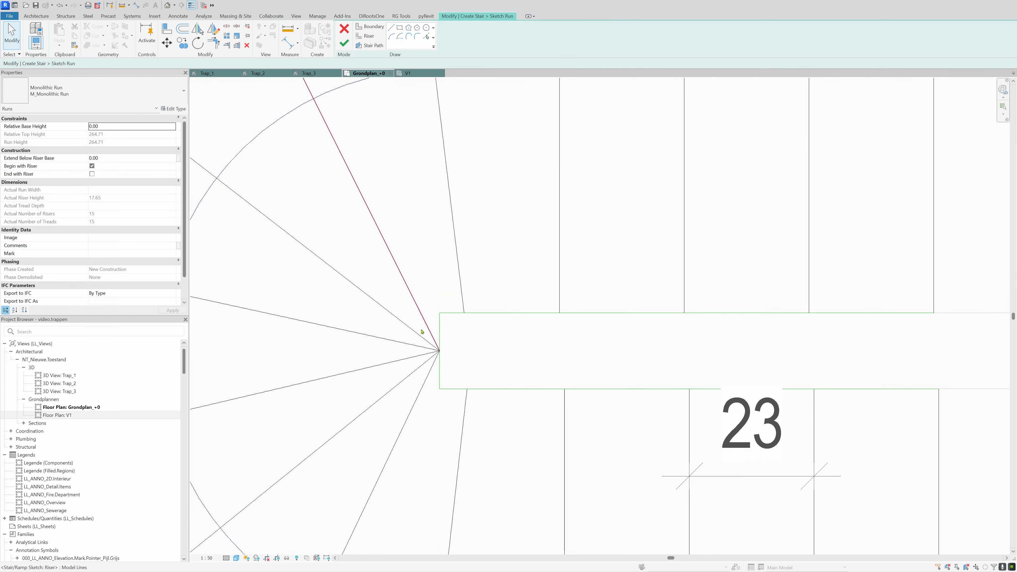
click(457, 336)
scroll(457, 335, up, 2)
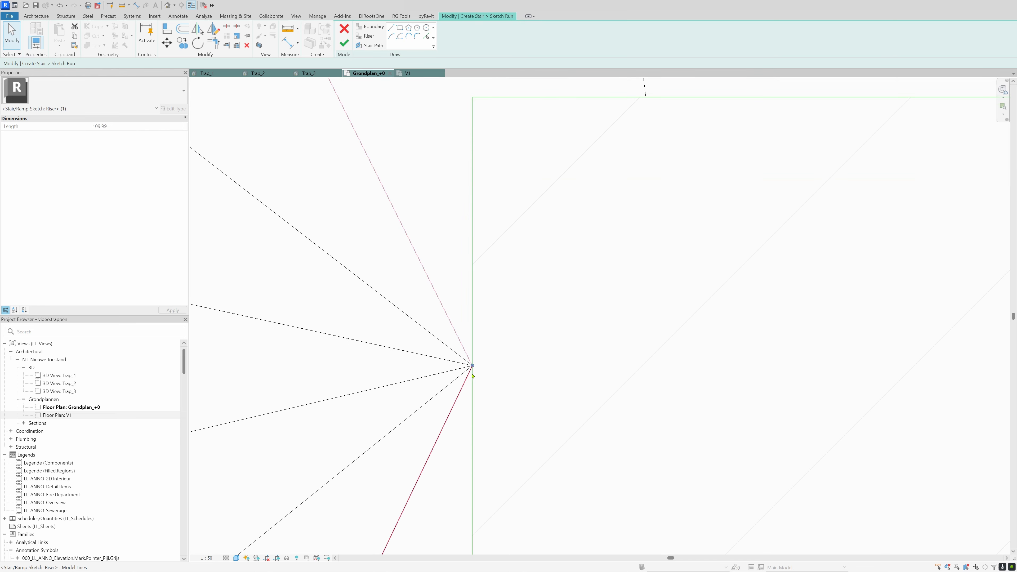
mouse_move(472, 365)
mouse_down()
mouse_move(470, 349)
mouse_move(472, 375)
mouse_up()
click(470, 363)
click(469, 371)
click(507, 359)
scroll(469, 325, down, 2)
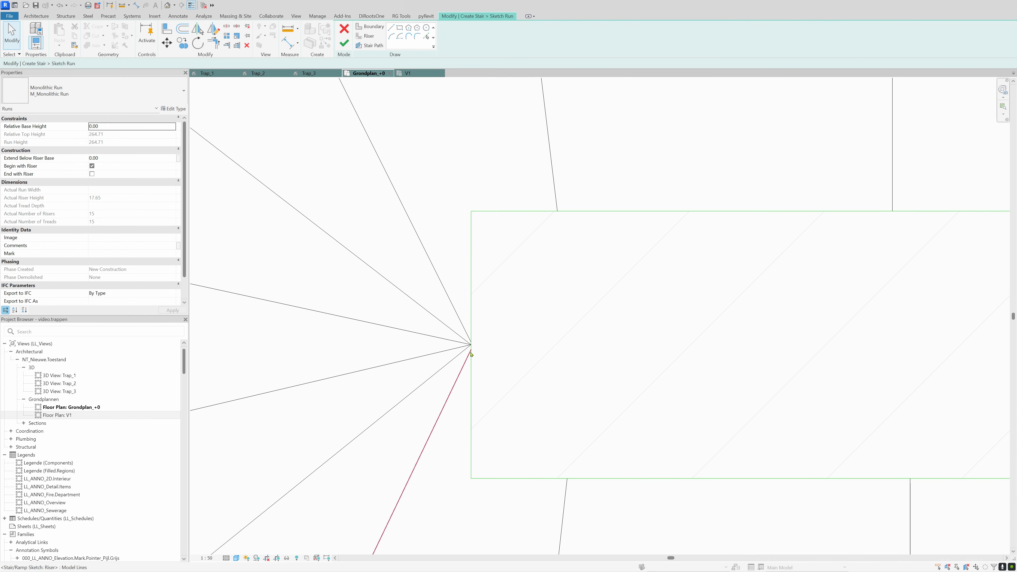
scroll(368, 204, down, 3)
scroll(445, 286, down, 5)
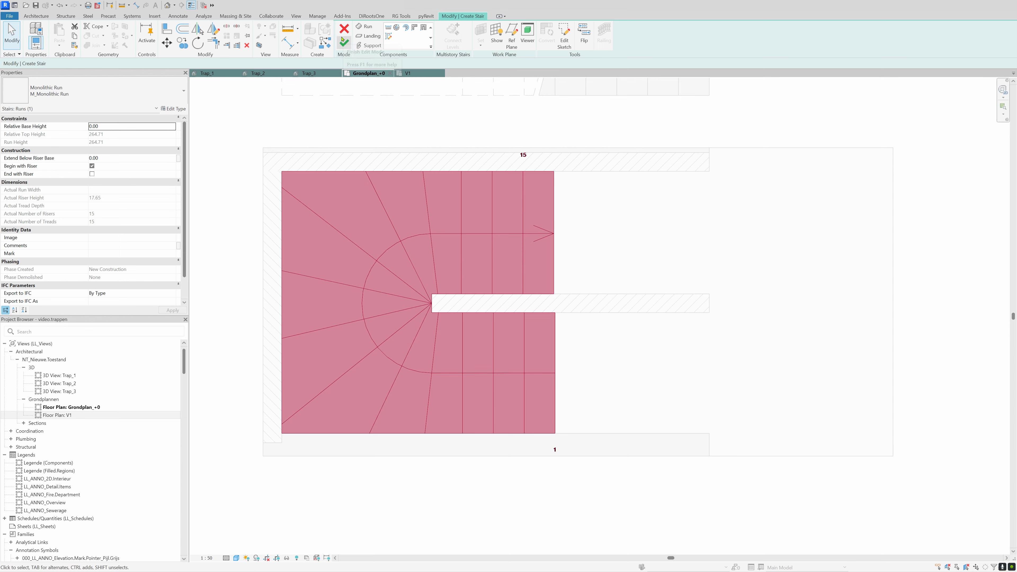
Step: Edit the run sketch again and snap the lower steep winder riser's inner end back to the shared point
click(564, 29)
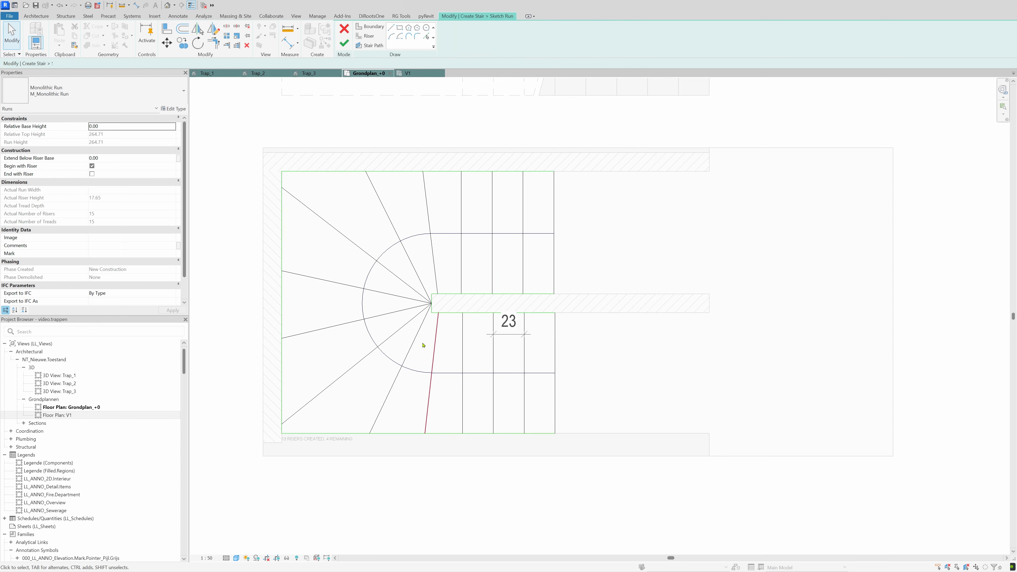
scroll(419, 288, up, 5)
scroll(468, 363, up, 4)
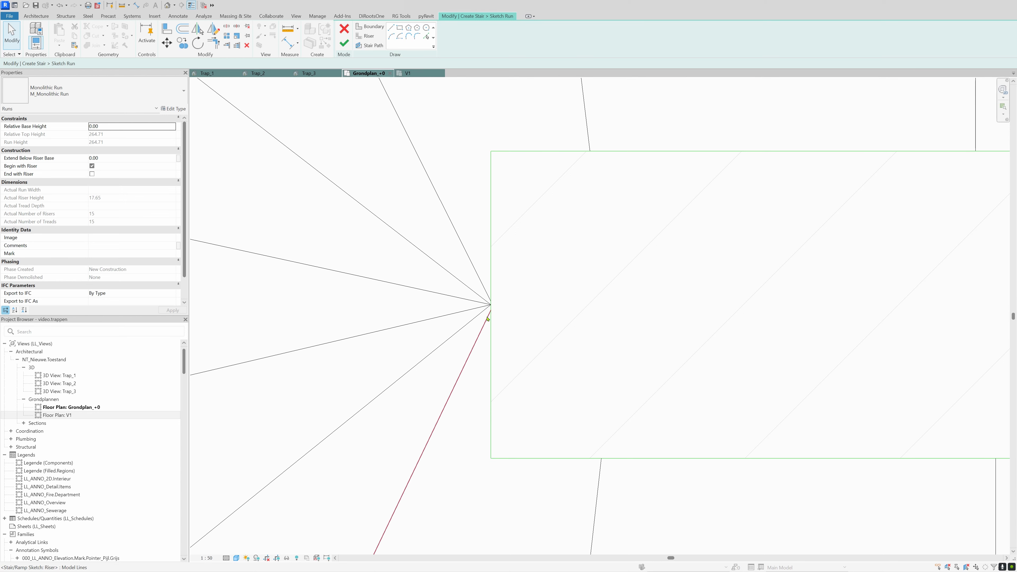
scroll(488, 305, down, 2)
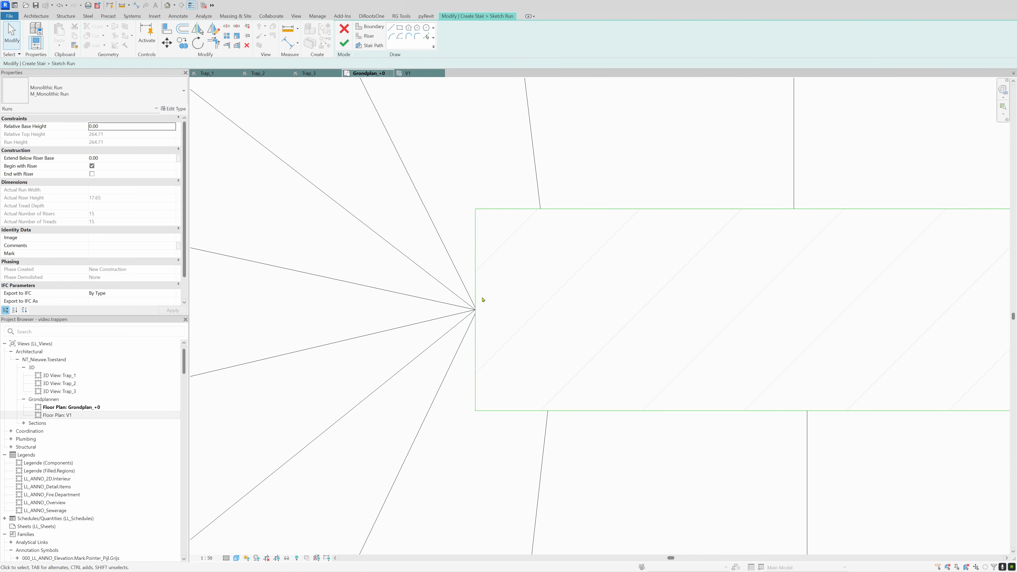
scroll(476, 311, up, 4)
click(474, 318)
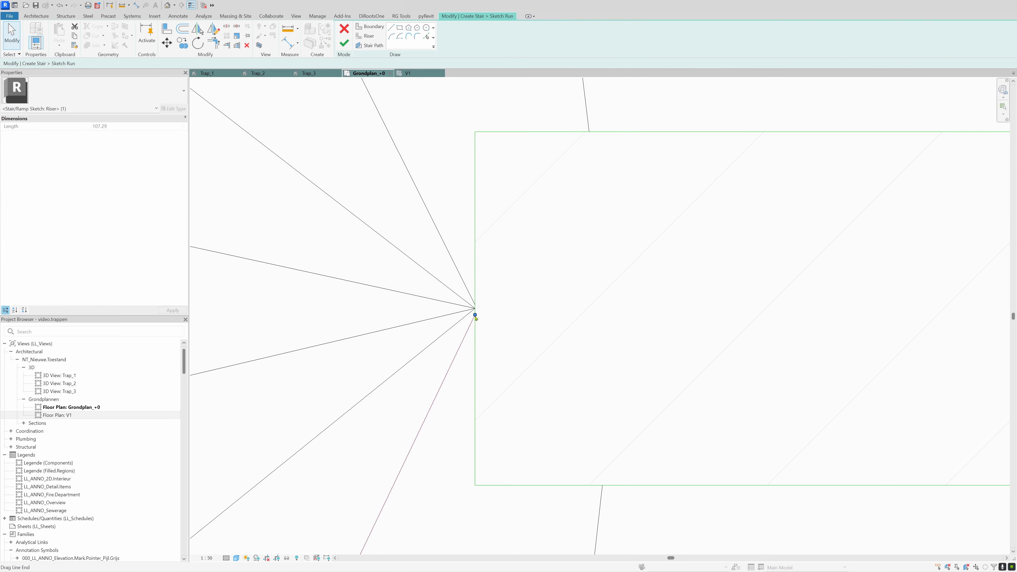
drag(475, 316, 475, 307)
click(474, 304)
scroll(407, 346, down, 6)
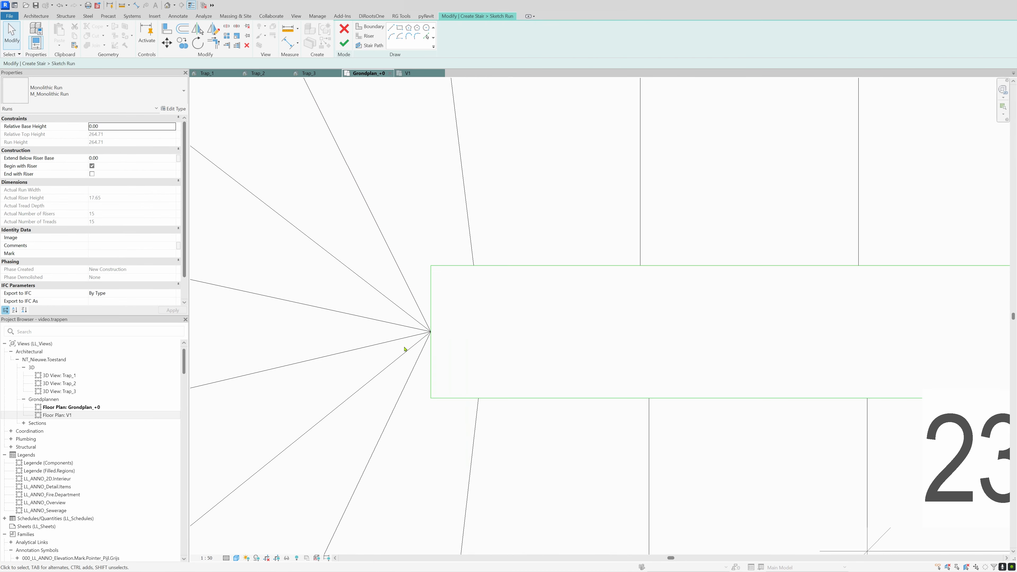
Step: Examine the point where the winder risers meet at the middle wall's end
scroll(442, 336, down, 4)
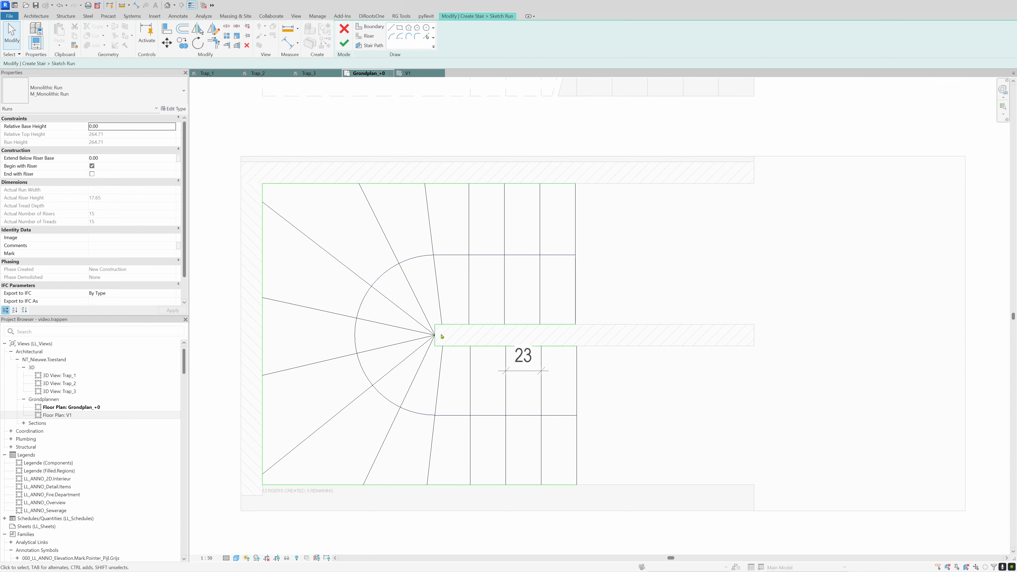
scroll(439, 335, up, 3)
scroll(432, 332, down, 2)
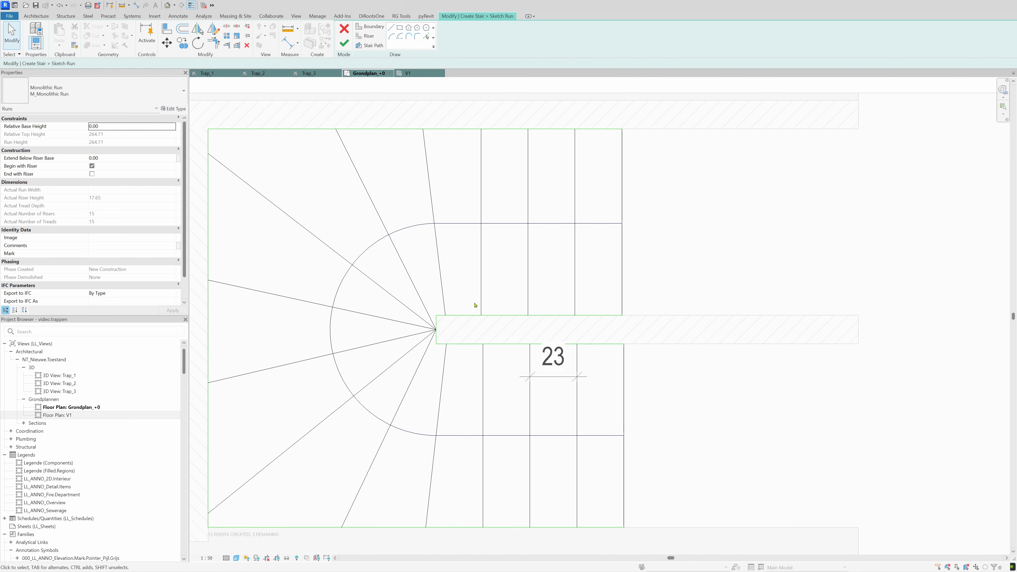
scroll(475, 305, up, 2)
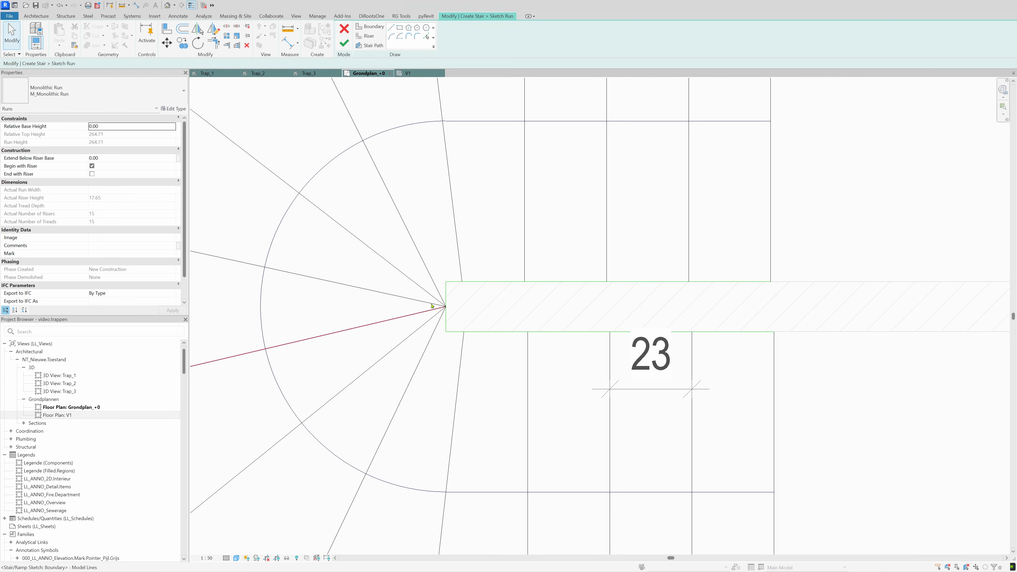
scroll(436, 307, up, 2)
scroll(468, 318, up, 2)
scroll(468, 320, up, 1)
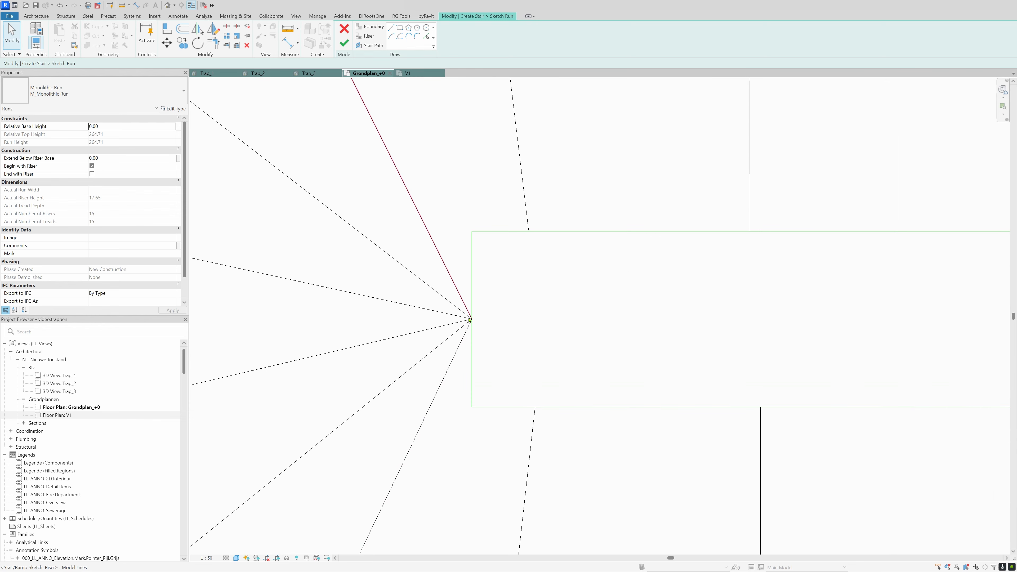
click(462, 296)
mouse_move(471, 320)
mouse_down()
mouse_move(471, 354)
mouse_move(471, 320)
mouse_up()
Step: Finish the run sketch and complete the stair
scroll(426, 339, down, 5)
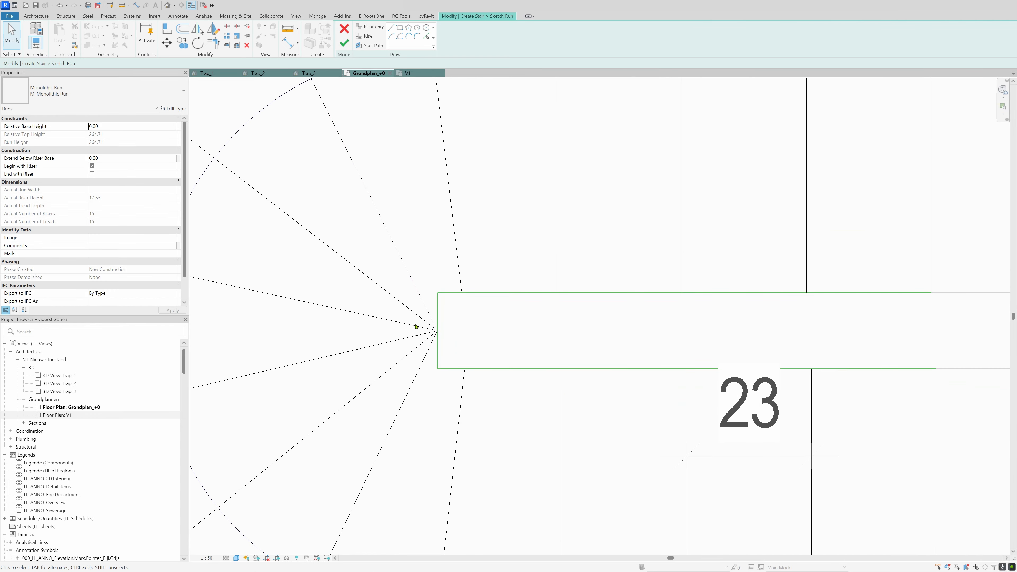
scroll(421, 335, down, 1)
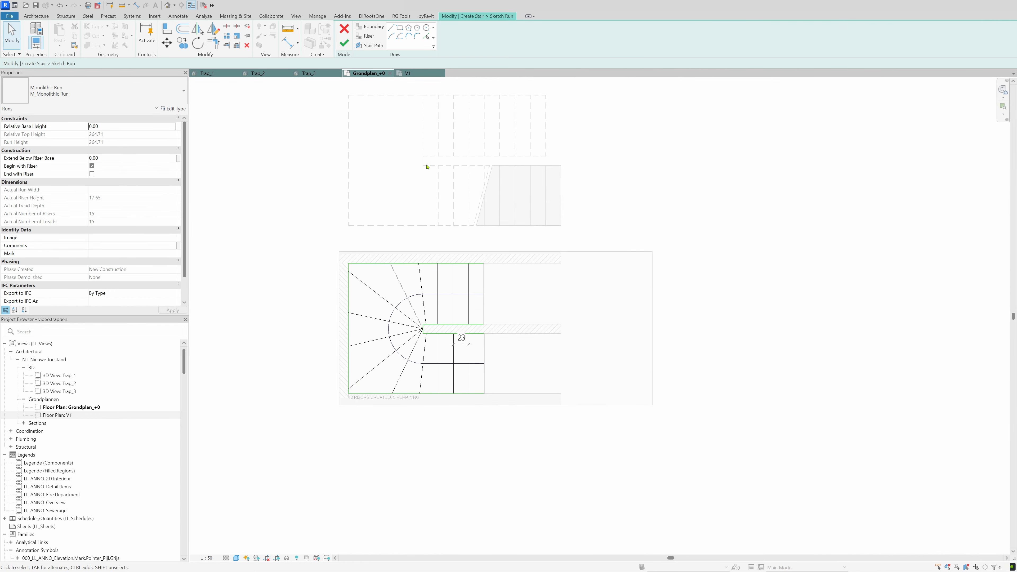
click(343, 43)
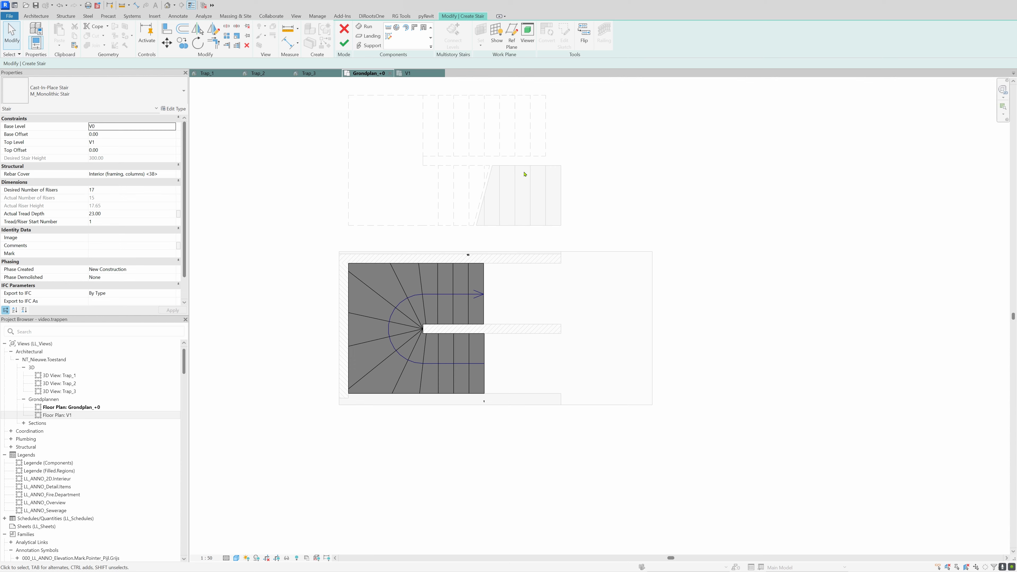
click(344, 43)
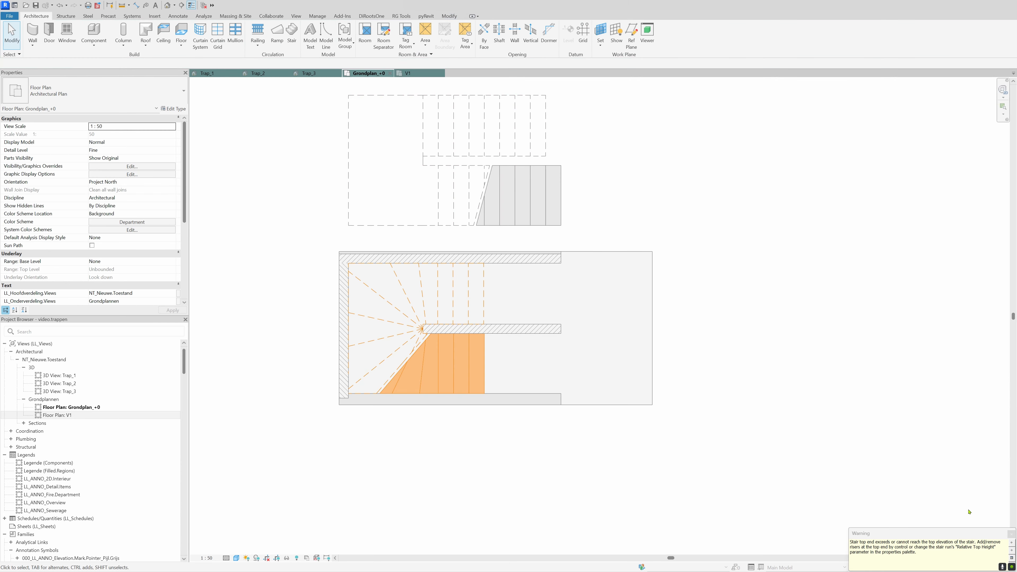
Step: Dismiss the stair height warning and inspect the stair in the Trap_3 3D view
click(1011, 534)
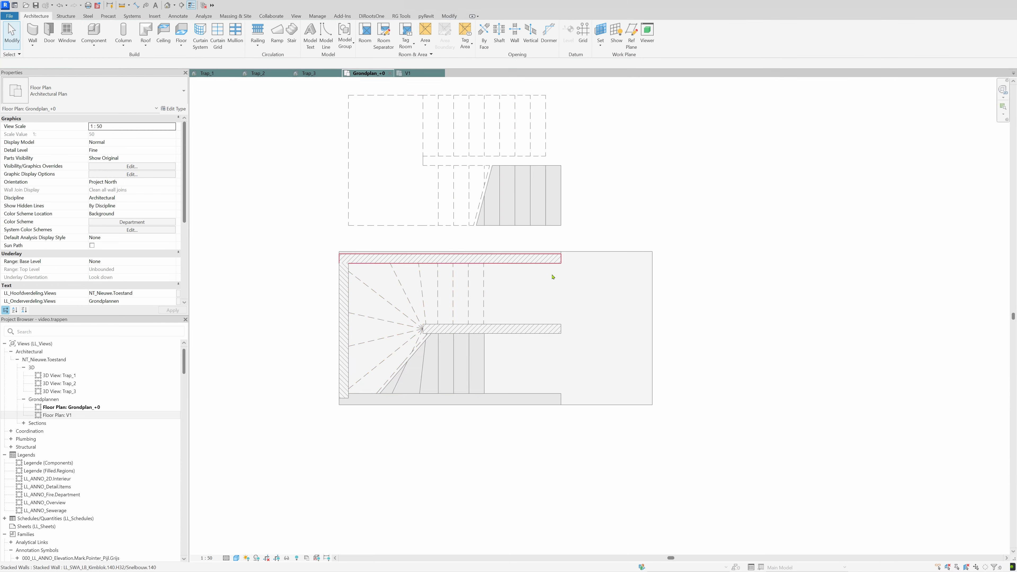
click(311, 75)
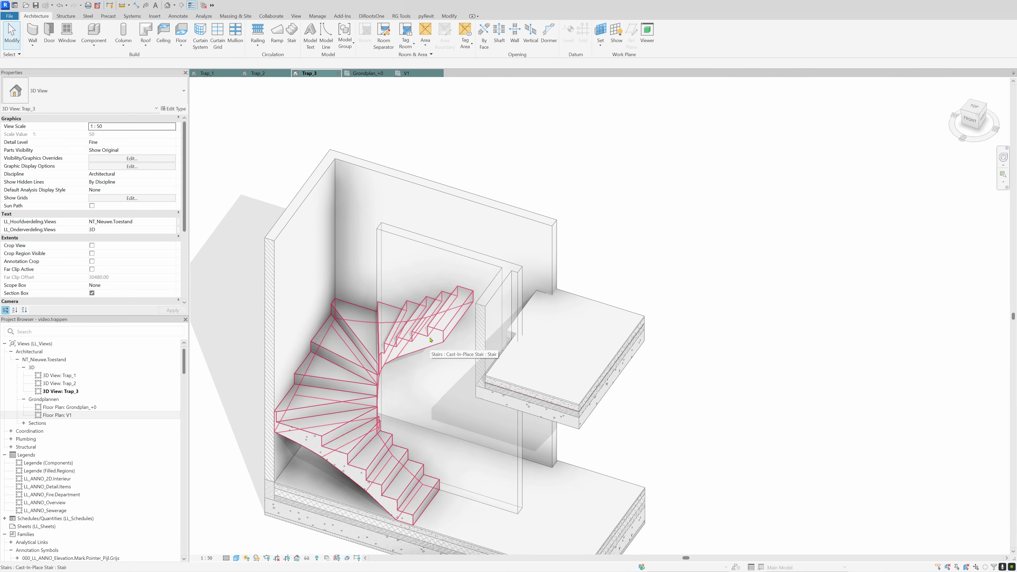
scroll(452, 327, down, 2)
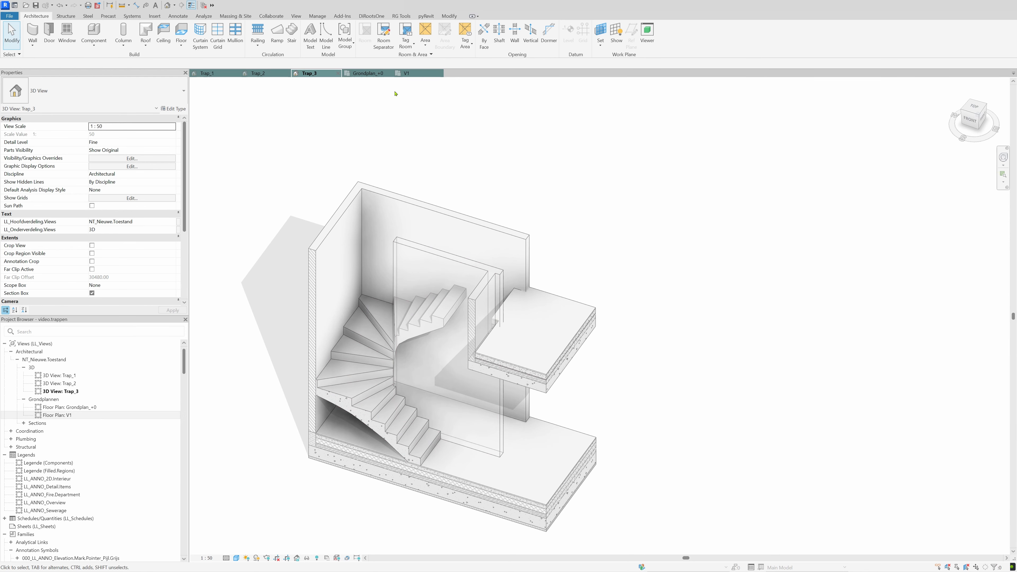
Step: Reopen the monolithic stair's run sketch for editing in the Grondplan_+0 plan
click(369, 73)
click(451, 361)
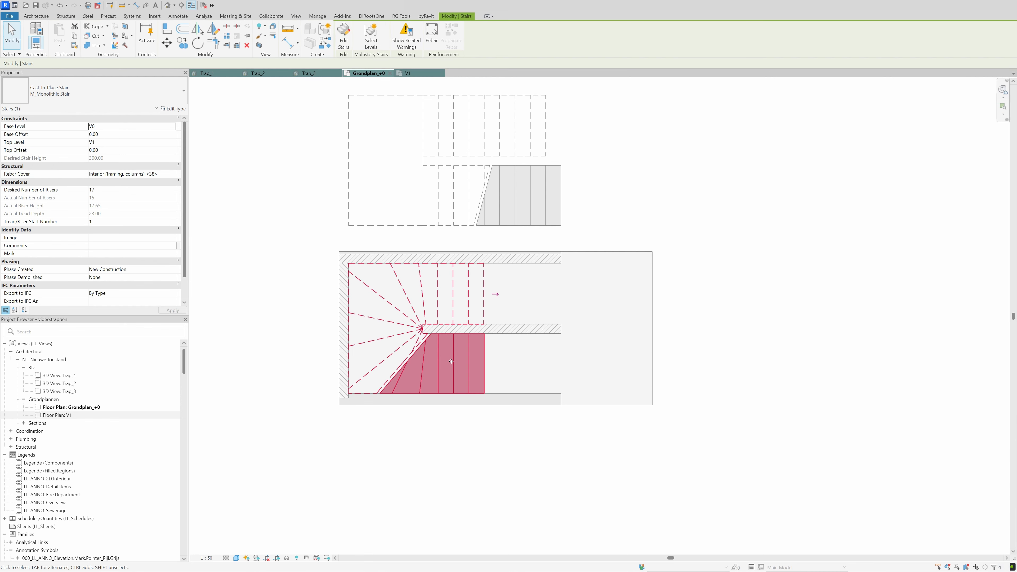
click(343, 35)
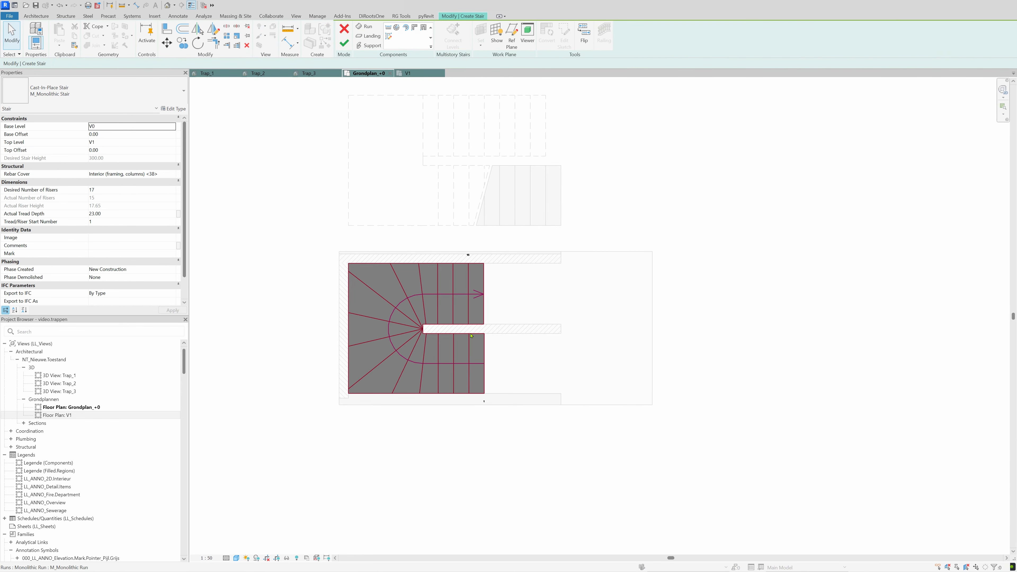
click(483, 317)
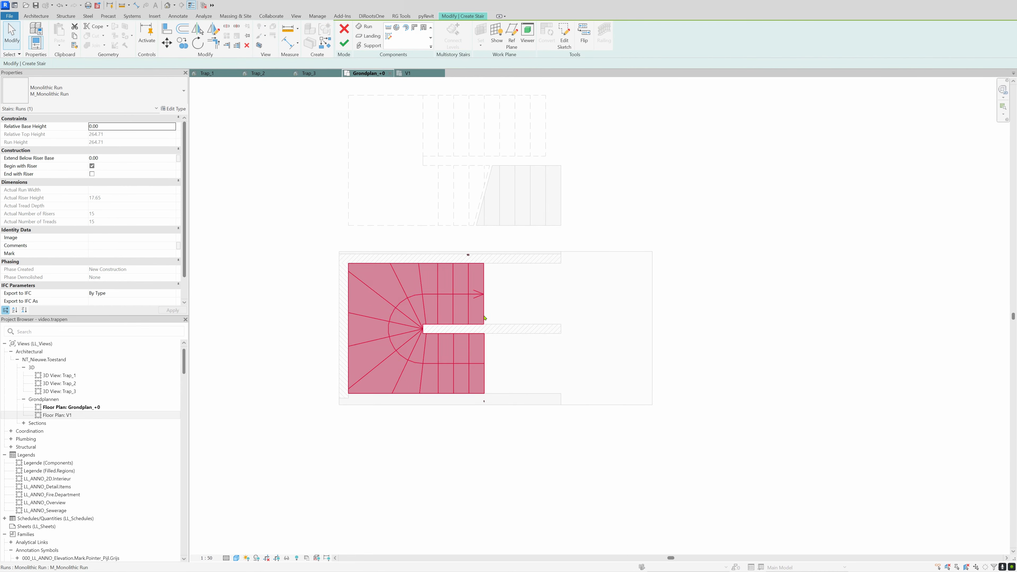
click(564, 37)
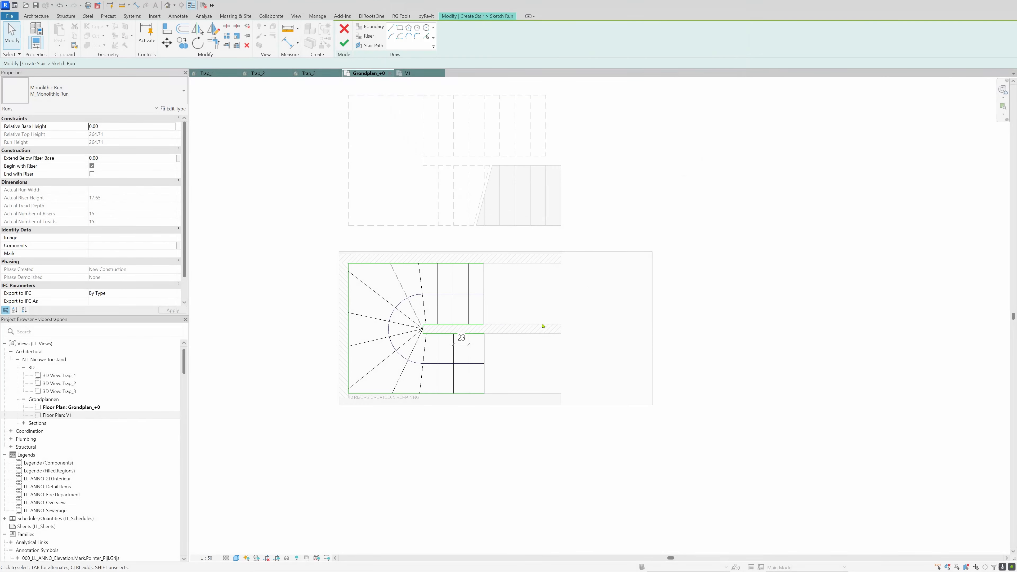
Step: Offset copies of the first and last risers 23 outward to add one step to each straight flight
key(o)
key(f)
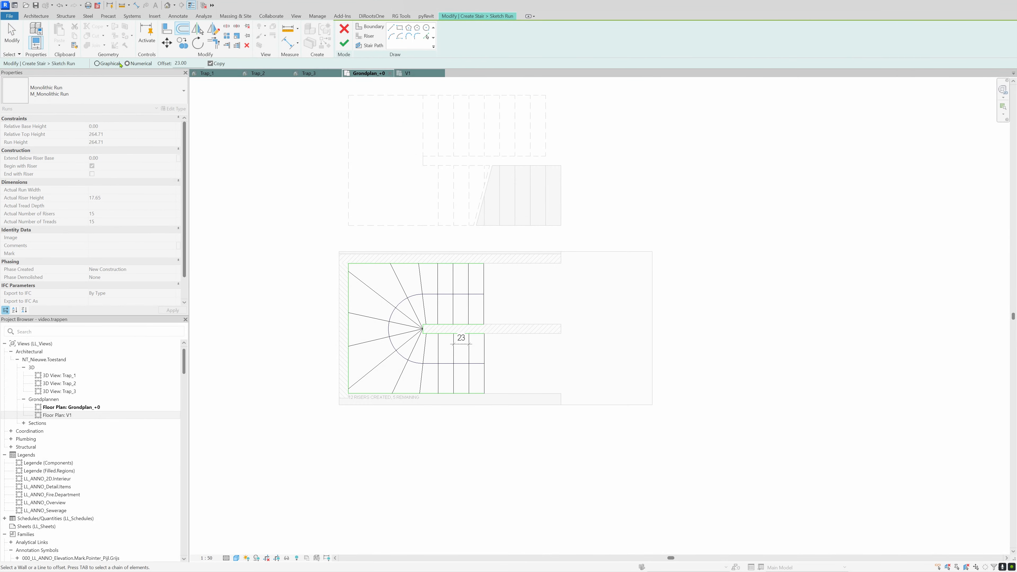
click(488, 306)
click(490, 352)
key(Escape)
key(o)
key(f)
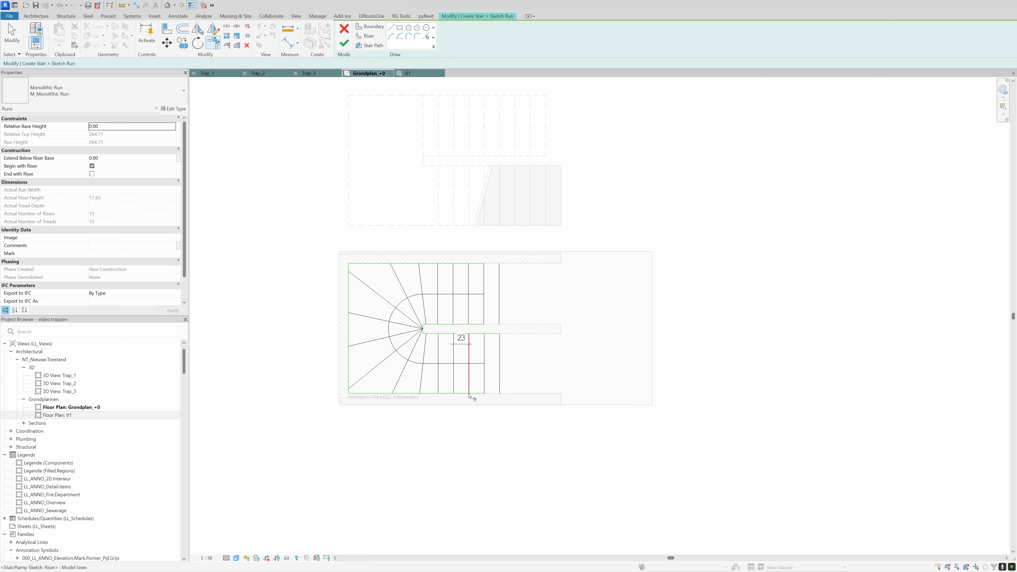
key(Escape)
Step: Extend the outer and inner run boundaries along both flights to the new end risers
scroll(482, 381, up, 2)
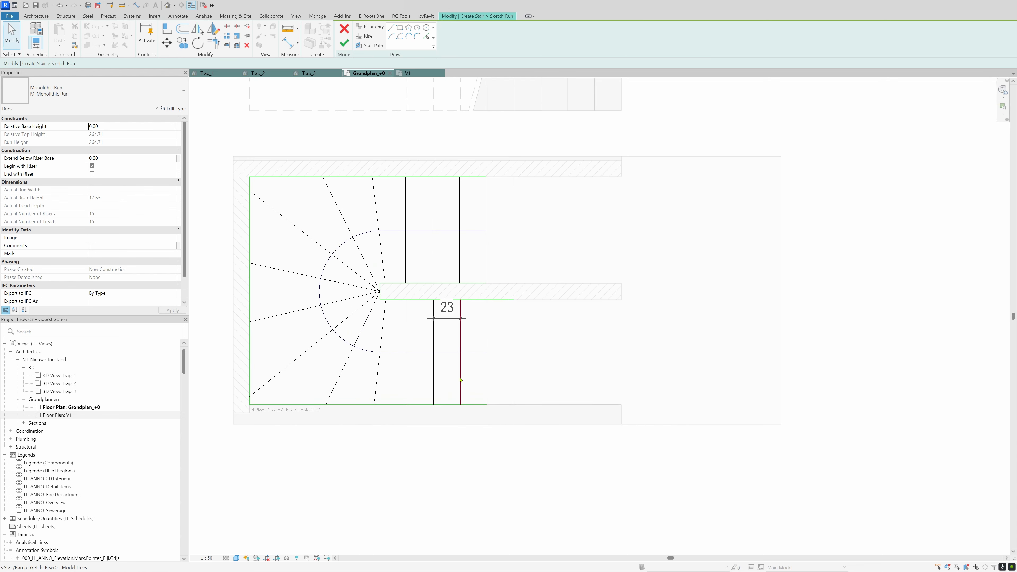
key(t)
key(r)
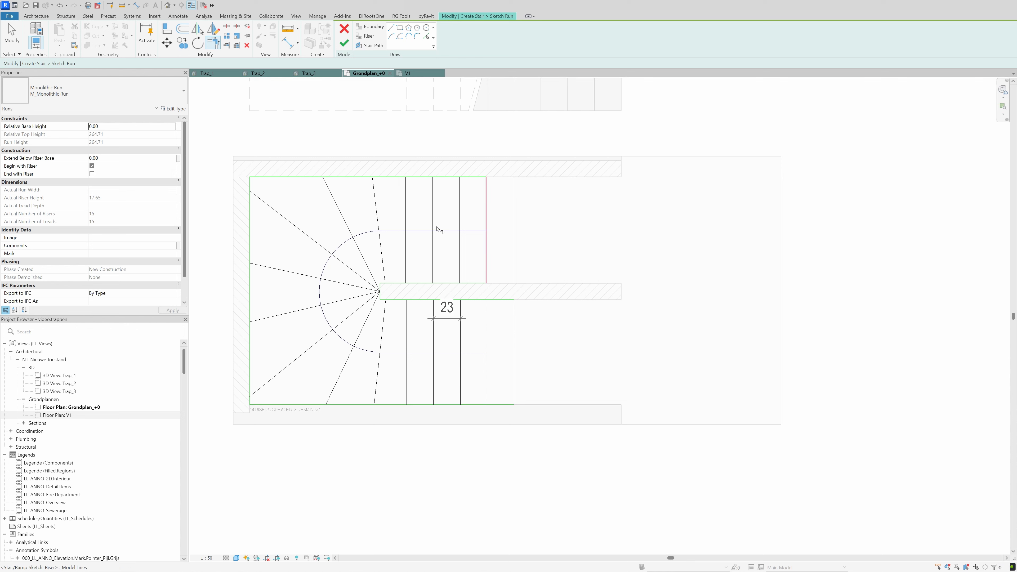
key(t)
key(l)
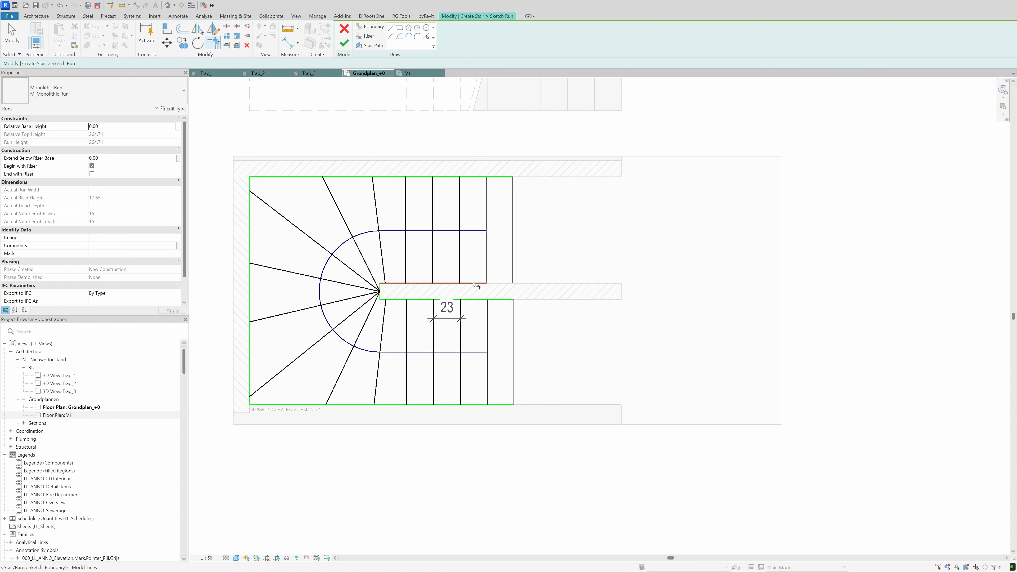
key(Escape)
Step: Stretch both straight stair path segments to the new end risers and finish the run sketch and the stair
click(480, 231)
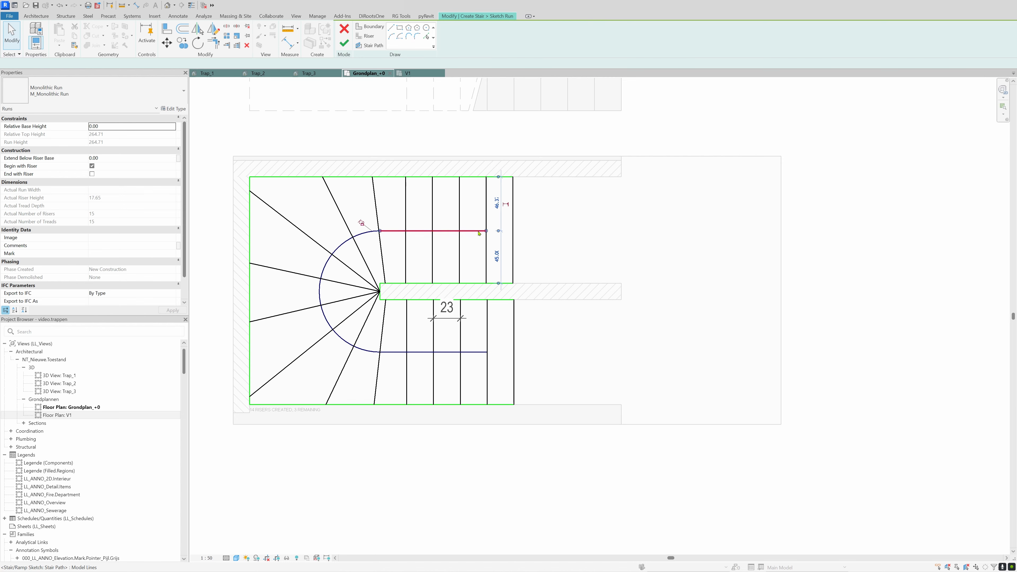
drag(486, 231, 513, 230)
click(460, 353)
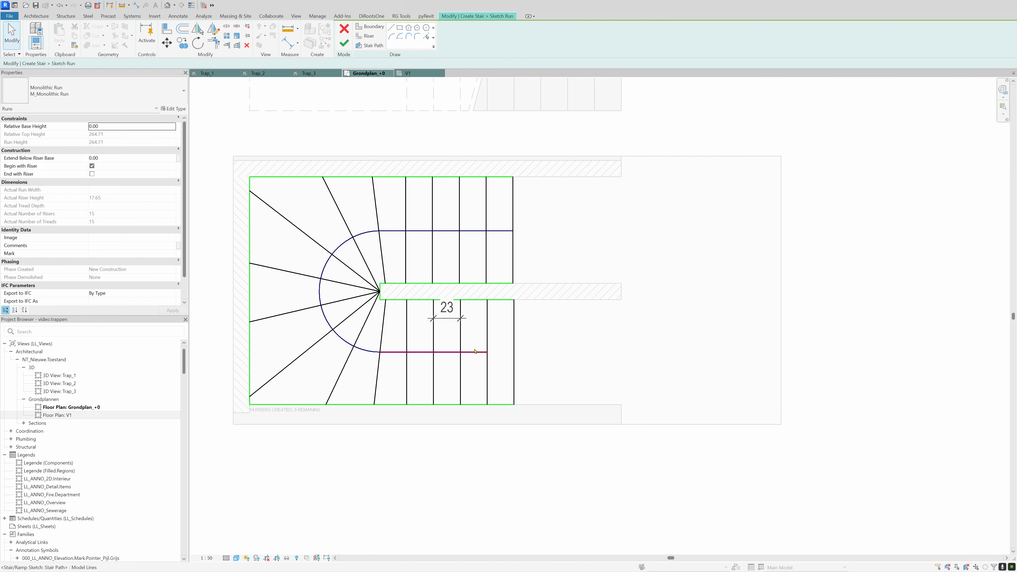
drag(486, 353, 514, 352)
click(562, 308)
click(344, 44)
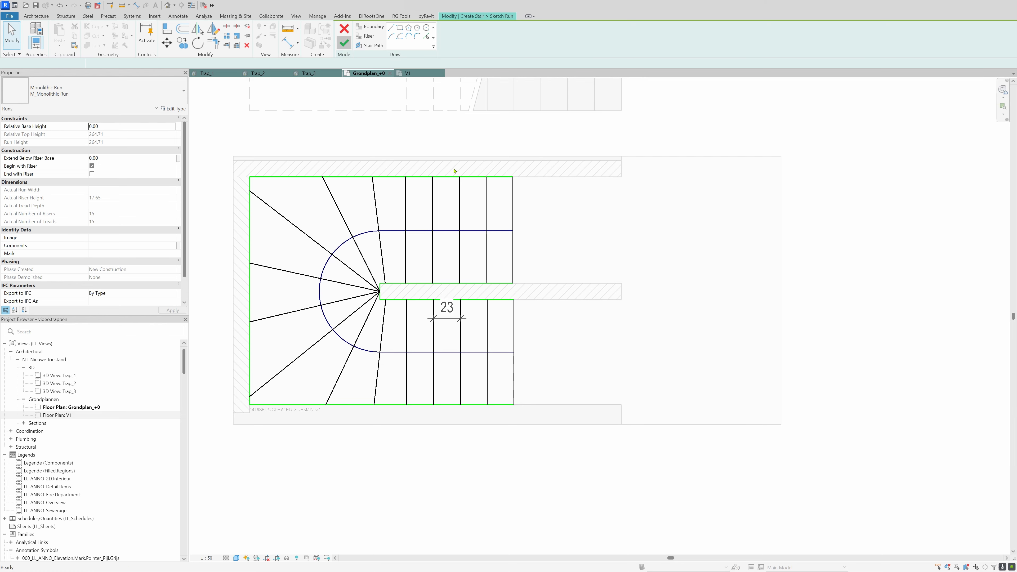
click(343, 42)
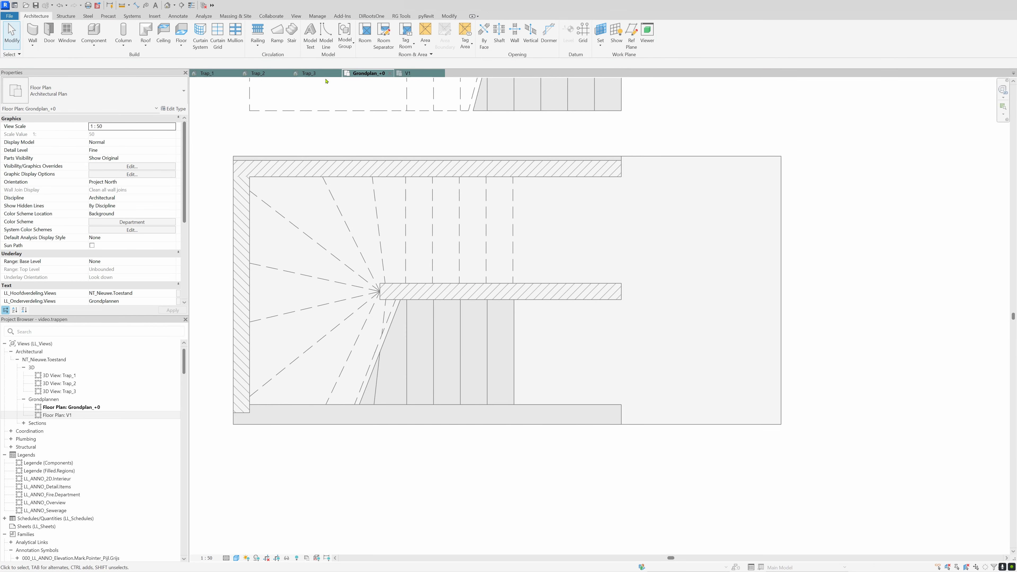
Step: Move the stair in plan V1 so its top riser meets the edge of the upper floor
click(316, 73)
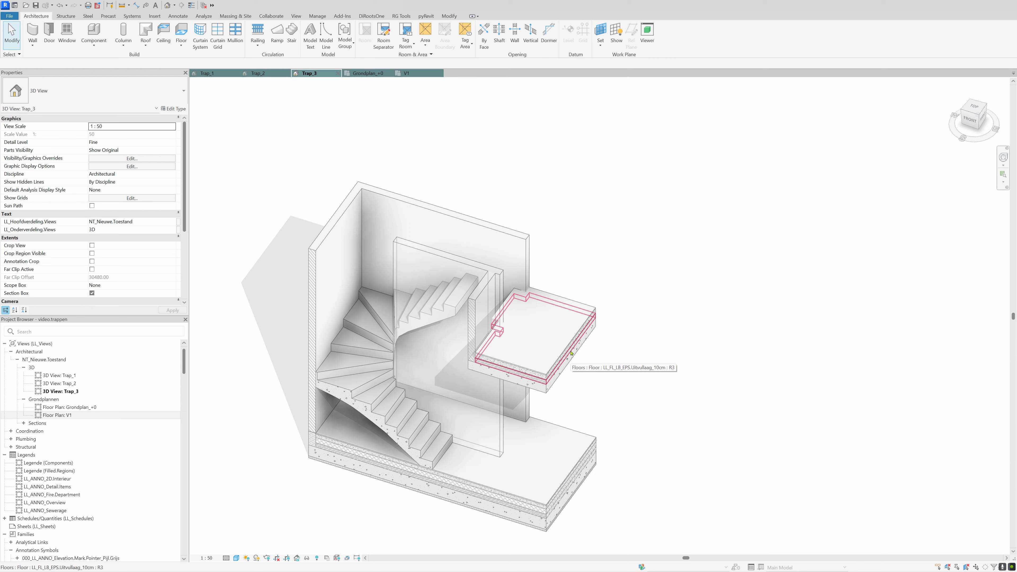
click(394, 349)
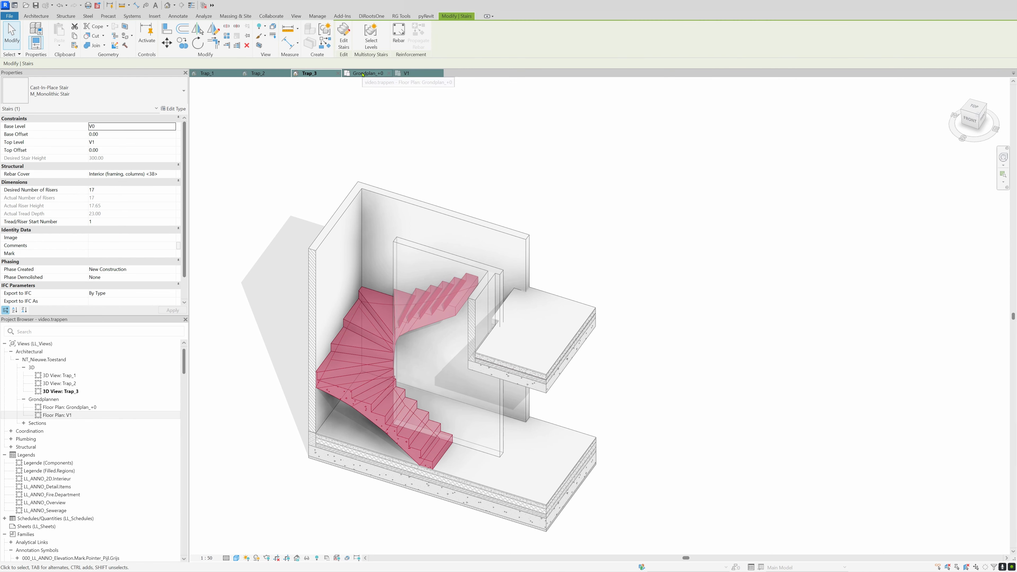
click(407, 73)
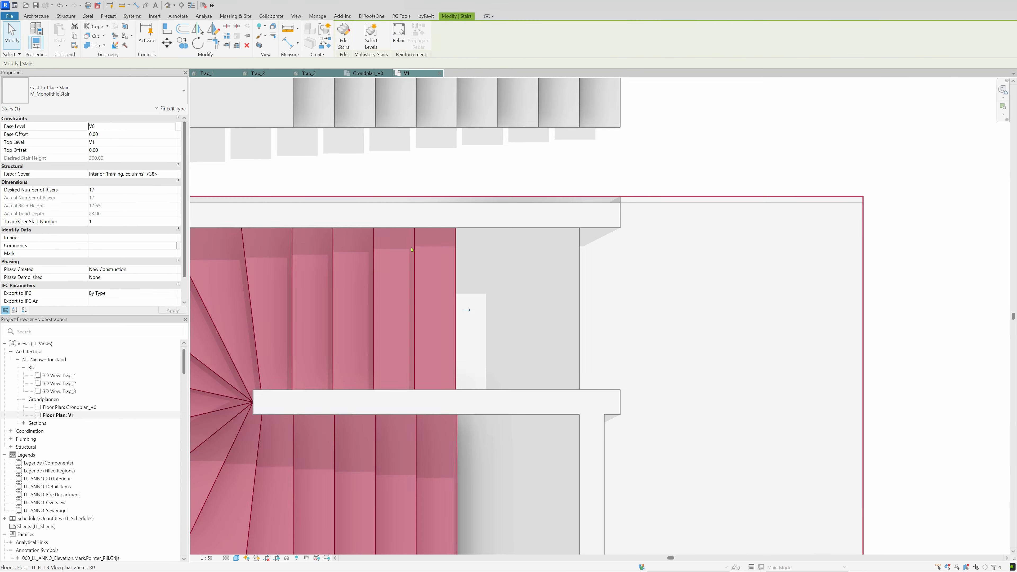
key(m)
key(v)
click(456, 308)
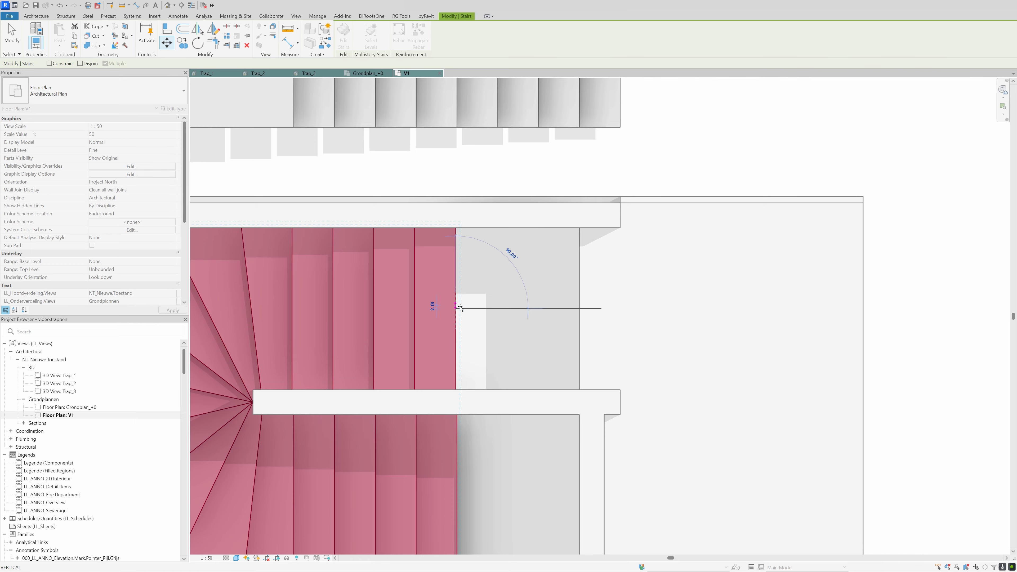
click(579, 309)
key(Escape)
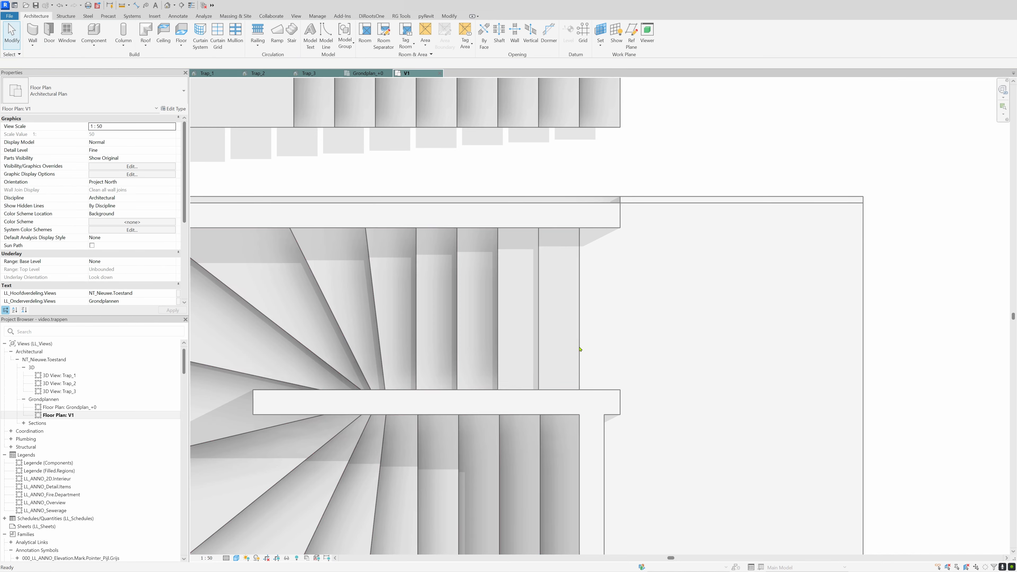
Step: Shorten the middle wall's free end and align it with the stair's inner boundary where the winders meet
click(256, 404)
drag(256, 404, 393, 404)
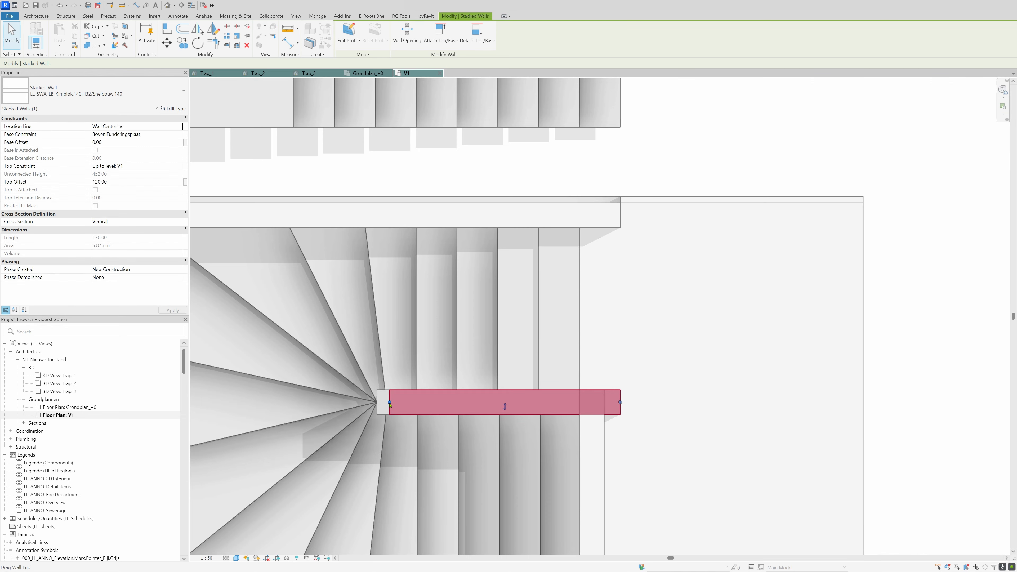
click(190, 7)
key(Escape)
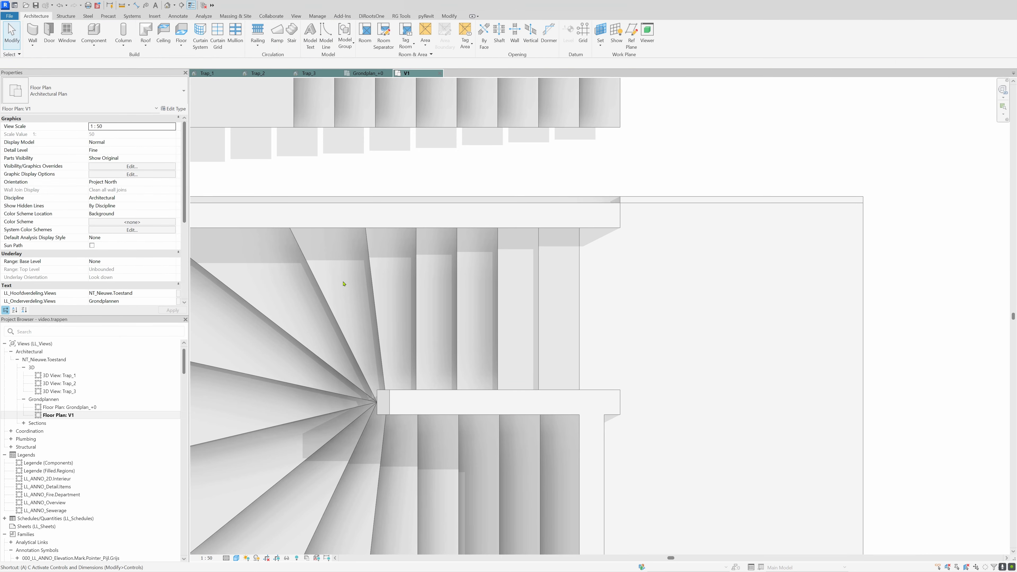
key(a)
key(l)
click(379, 398)
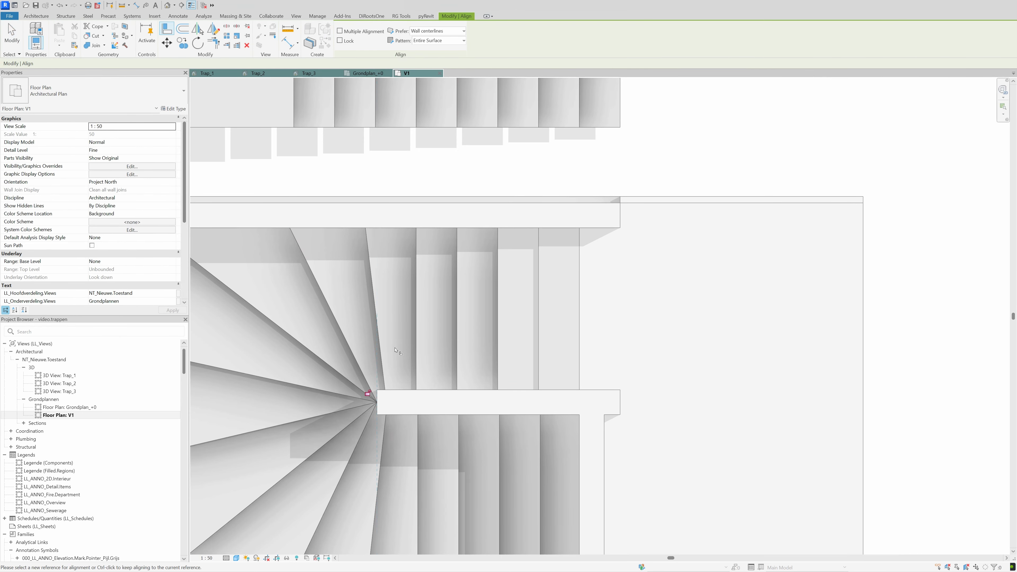
Step: Align the inner face of the wall behind the winders with the stair's outer edge
scroll(385, 353, down, 3)
click(286, 360)
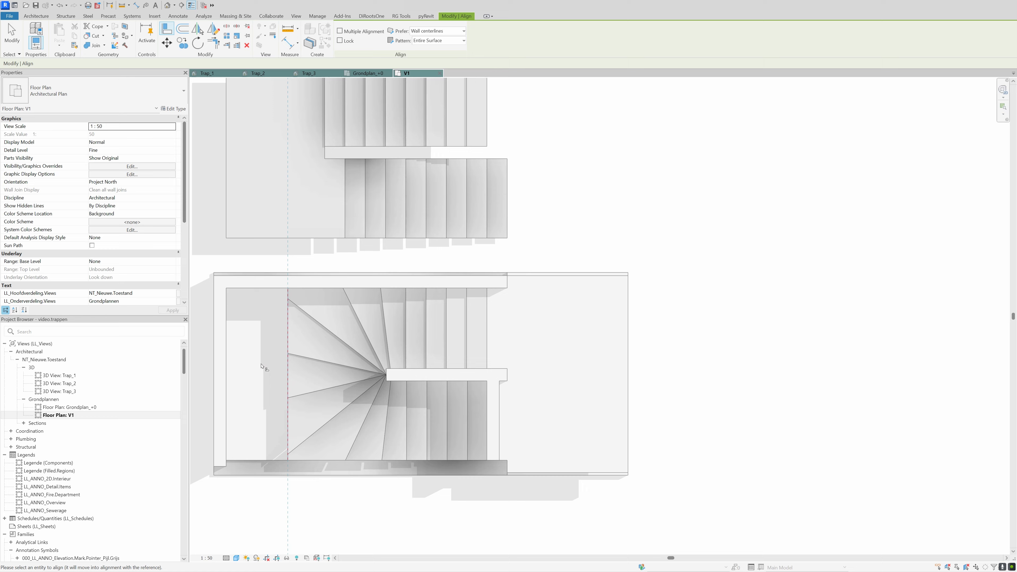
click(230, 369)
key(Escape)
key(Escape)
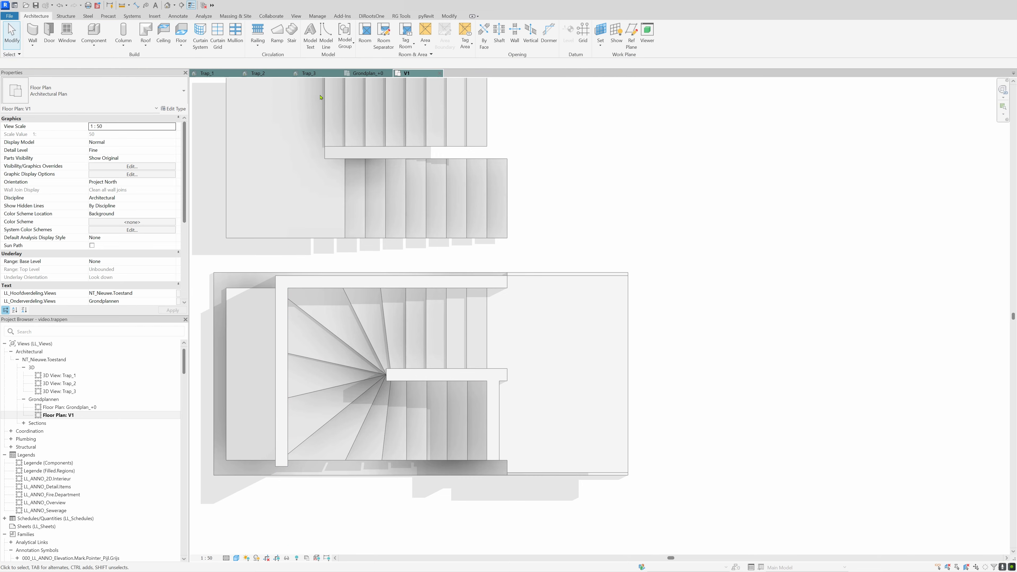
Step: Align the middle wall's protruding end with the face of the upper-floor cross wall in the Trap_3 view
click(309, 73)
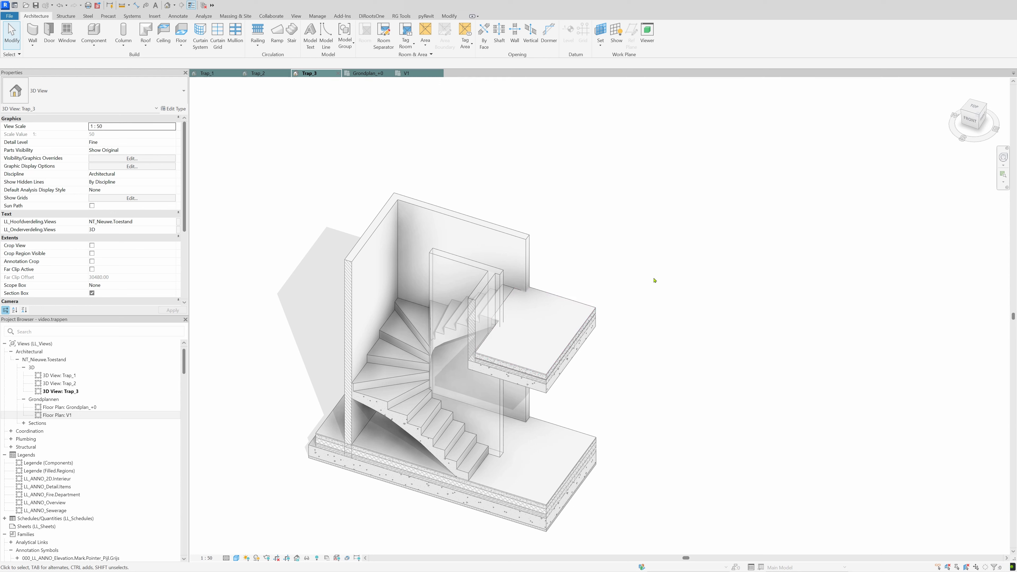
key(a)
key(l)
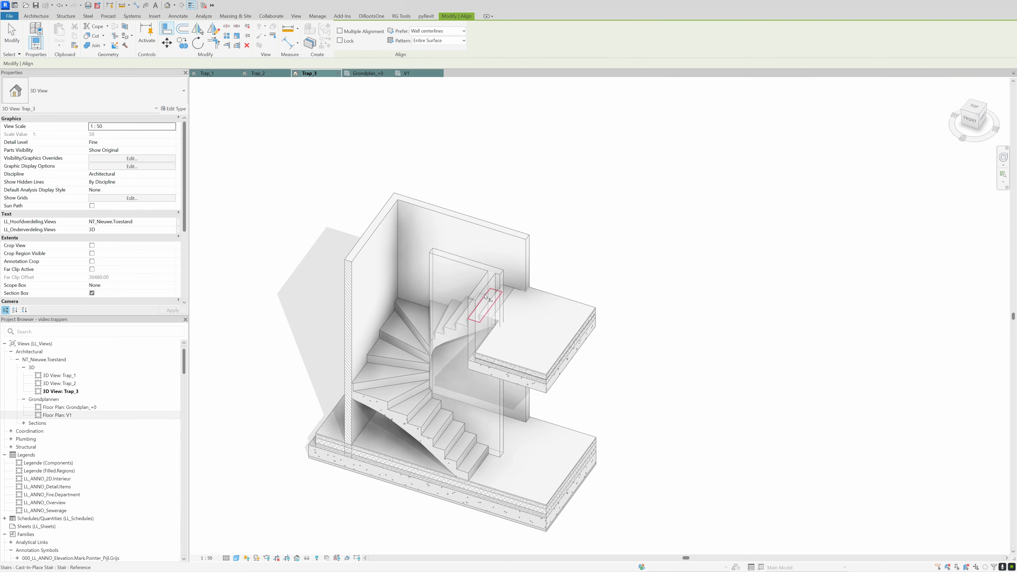
click(489, 287)
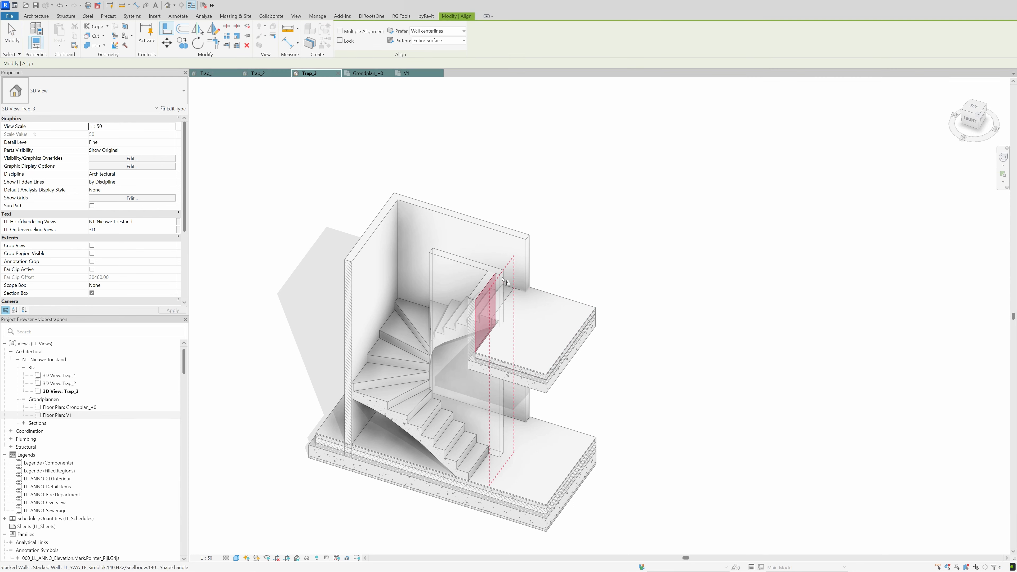
click(504, 279)
key(Escape)
key(Escape)
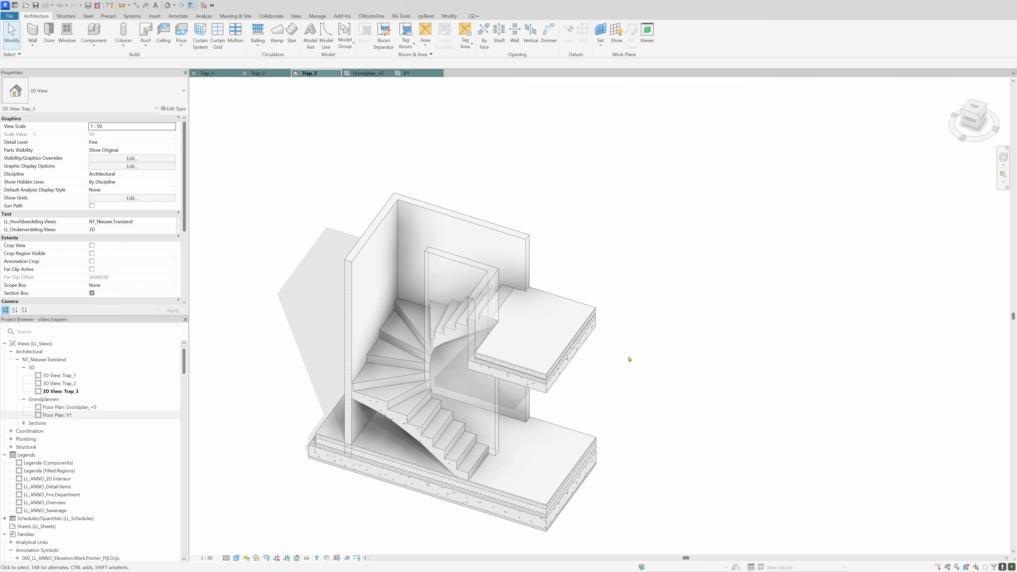
Step: Open the Trap_3 stair's run sketch for editing in floor plan Grondplan_+0
scroll(409, 351, up, 2)
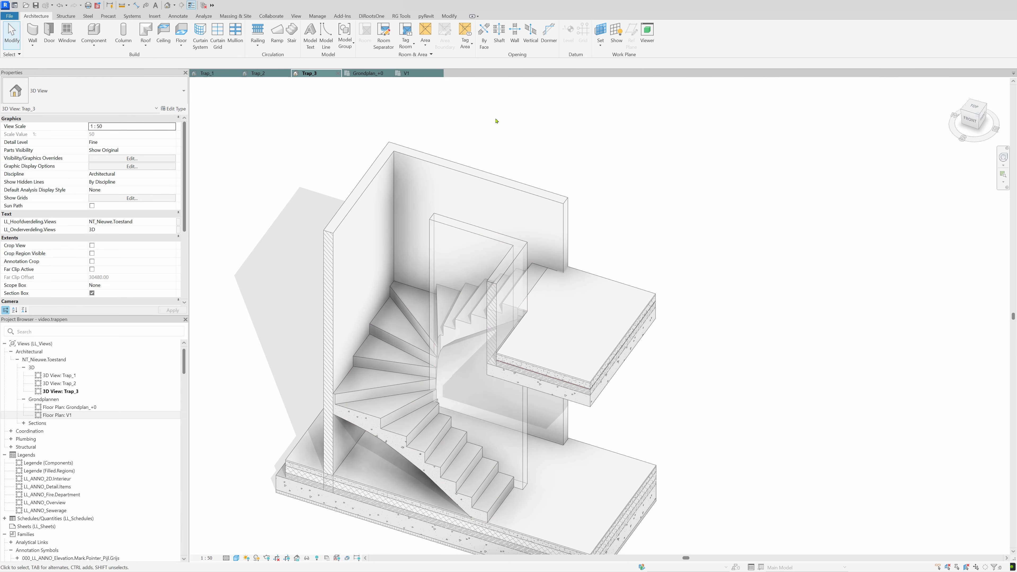
click(400, 359)
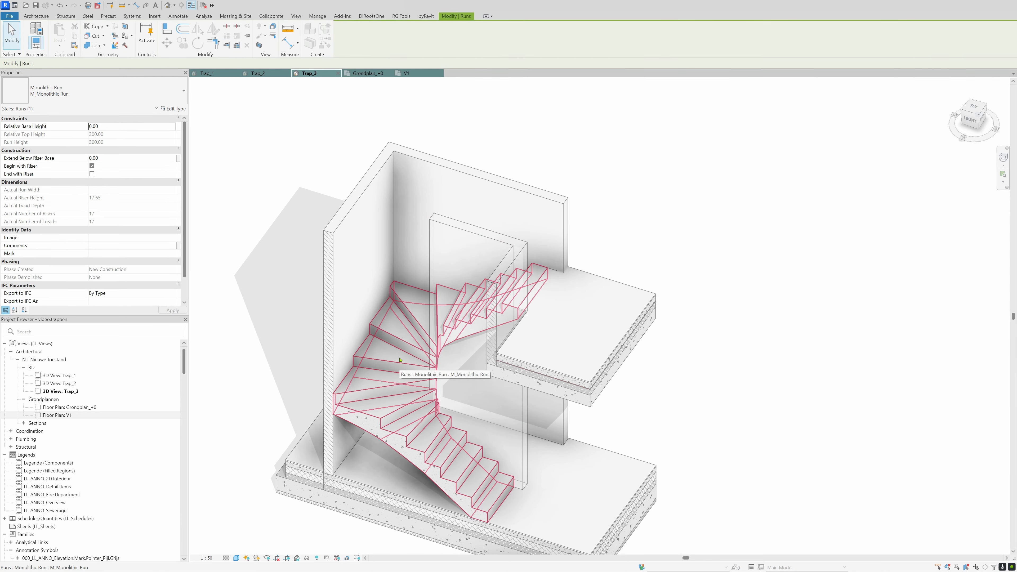
click(353, 73)
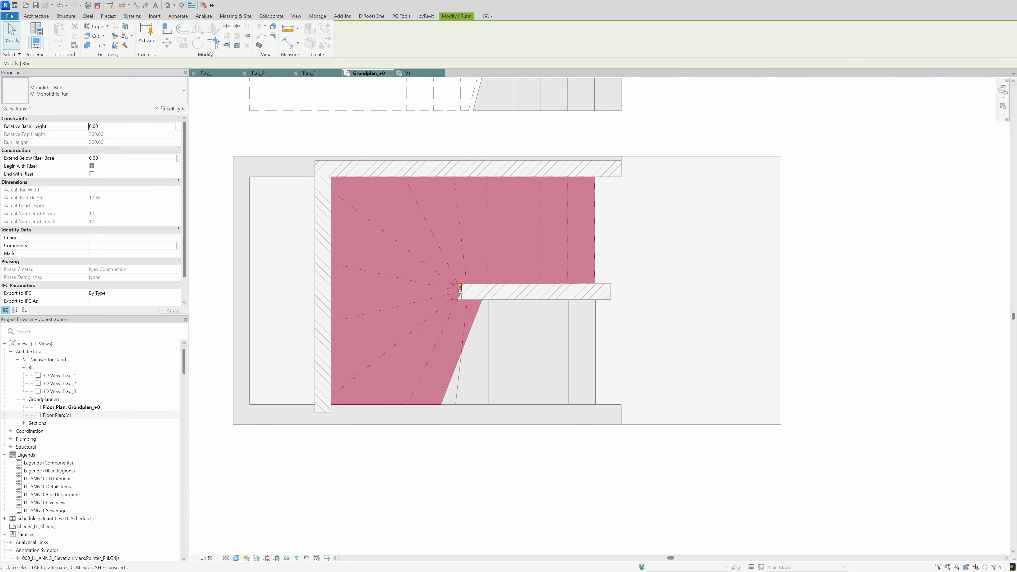
click(538, 325)
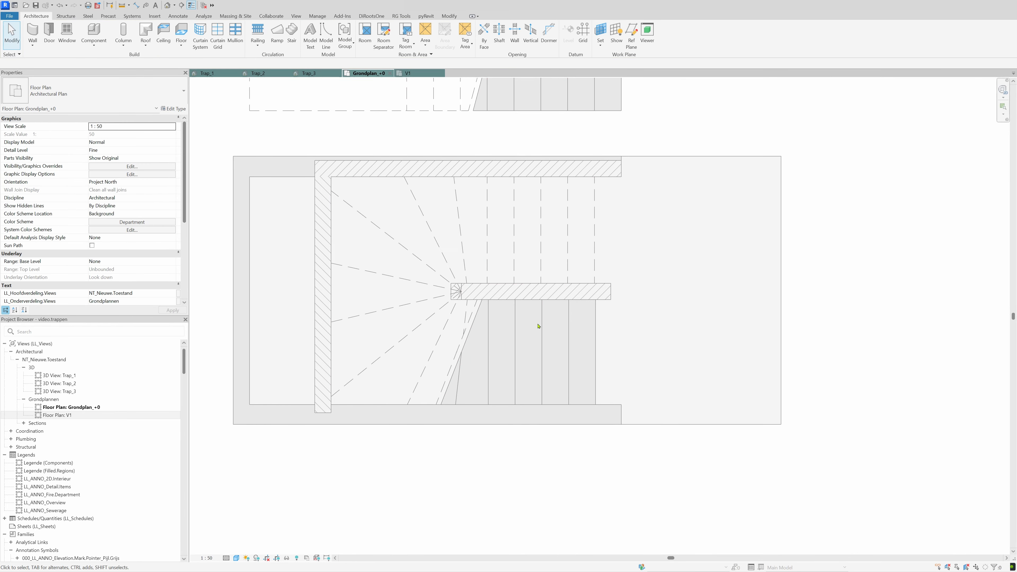
click(488, 325)
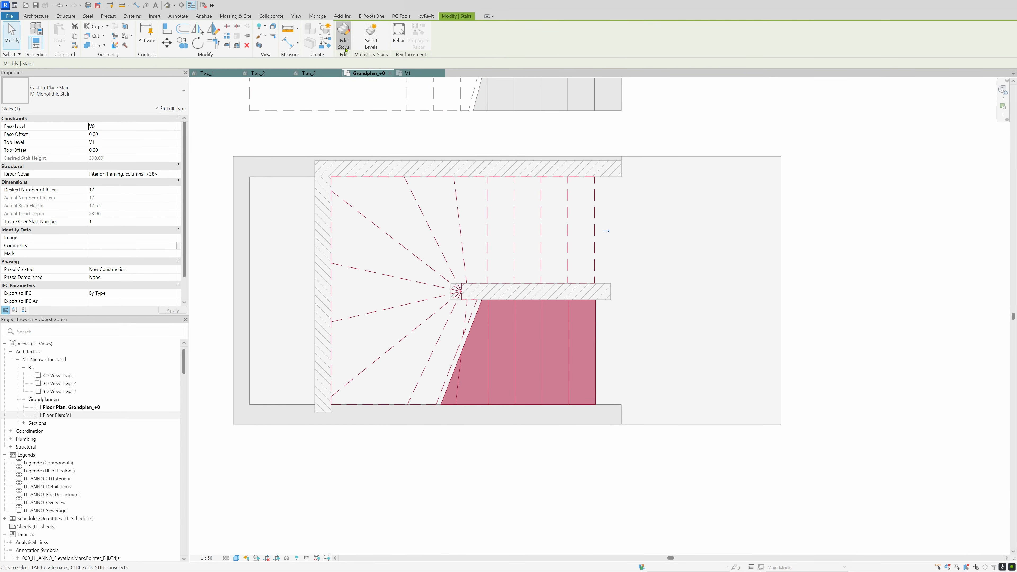
click(343, 36)
click(541, 249)
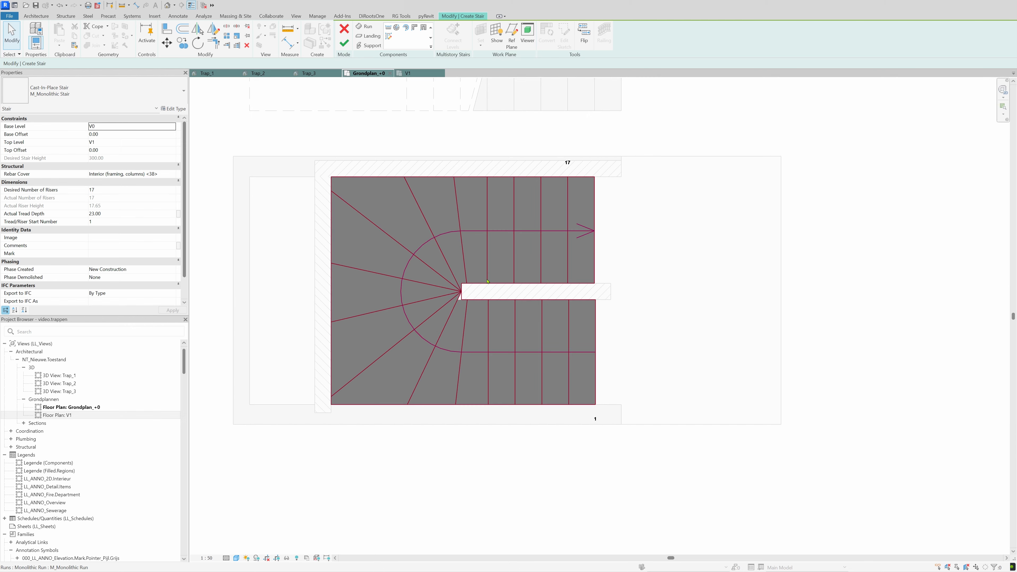
click(564, 38)
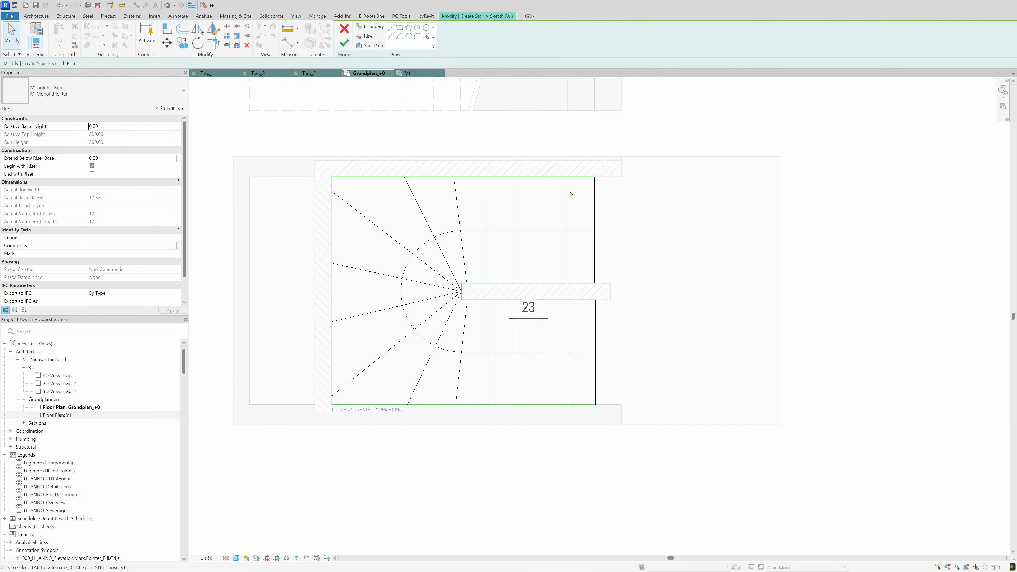
Step: Extend the upper flight's outer boundary line past the last riser to line up with the middle wall's end, and finish the run sketch
scroll(583, 185, up, 2)
scroll(571, 188, down, 2)
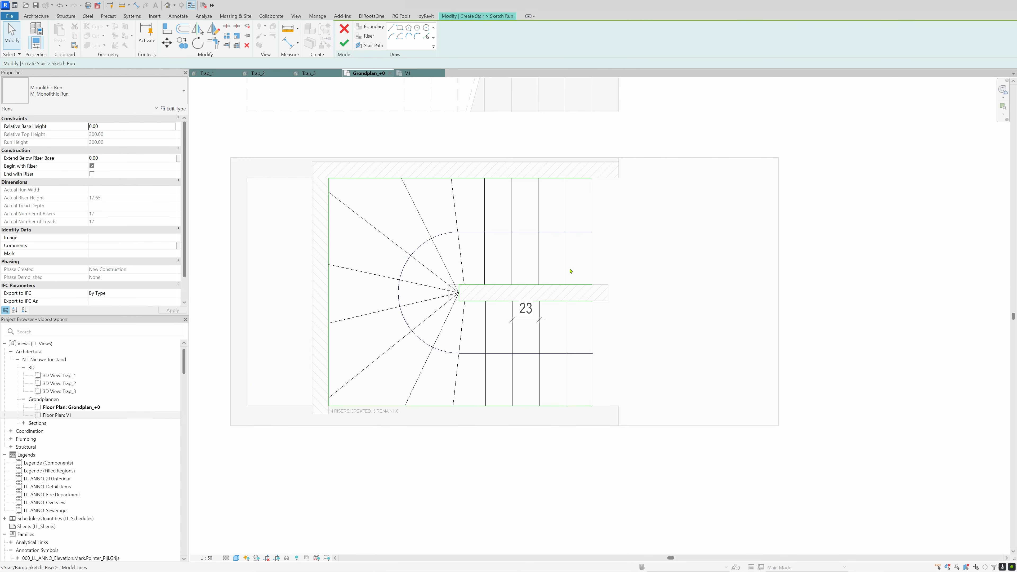
click(585, 178)
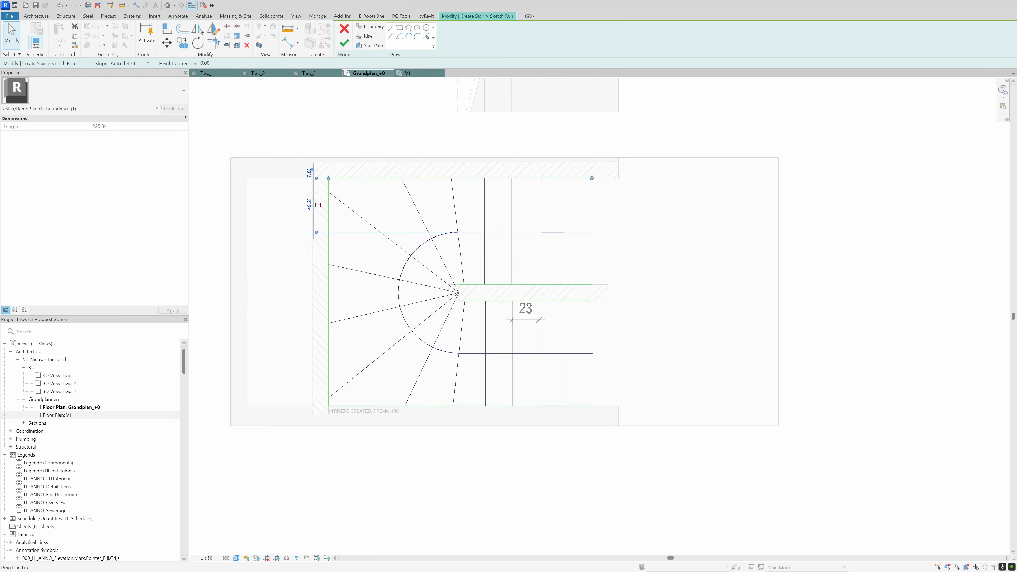
drag(593, 178, 608, 178)
click(608, 238)
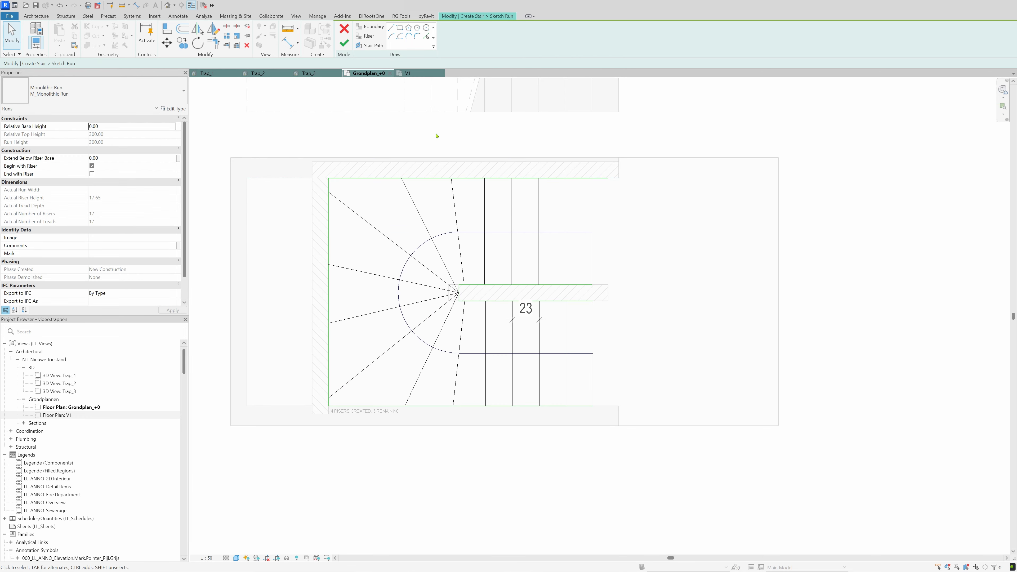
click(344, 29)
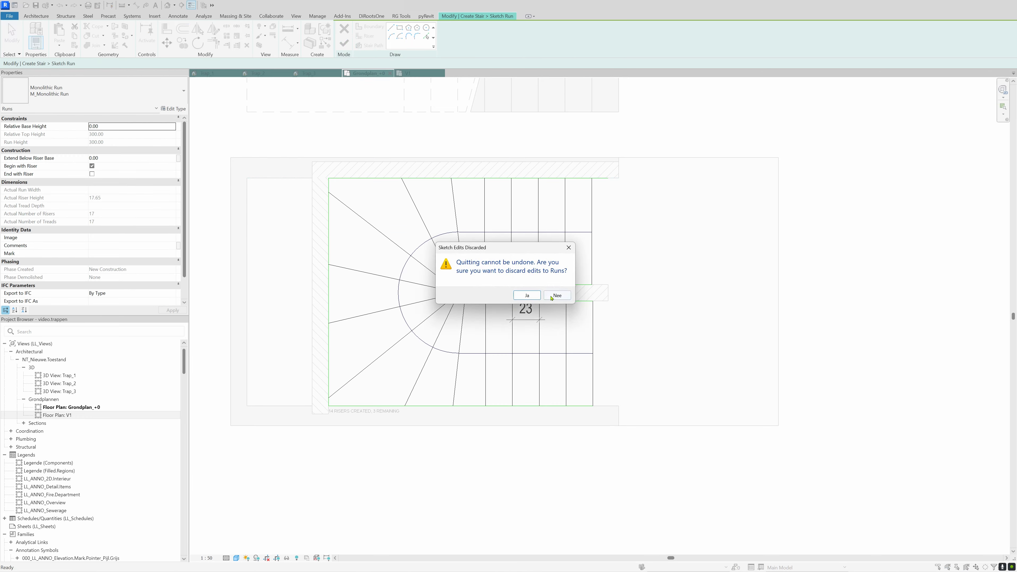
click(551, 298)
click(344, 43)
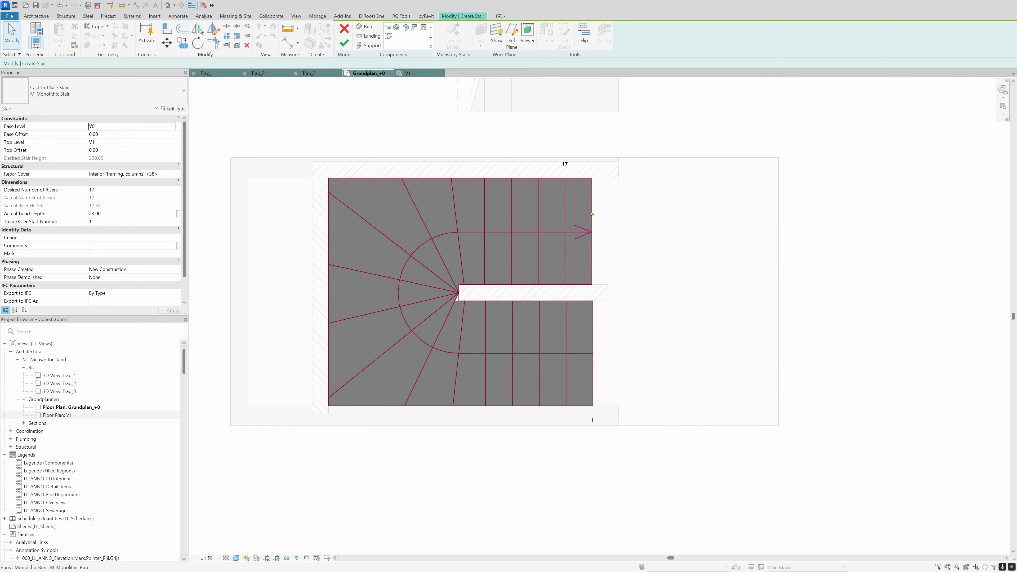
Step: Try to finish the run sketch with the stair path's upper end pulled back short of the last two risers
scroll(586, 237, up, 2)
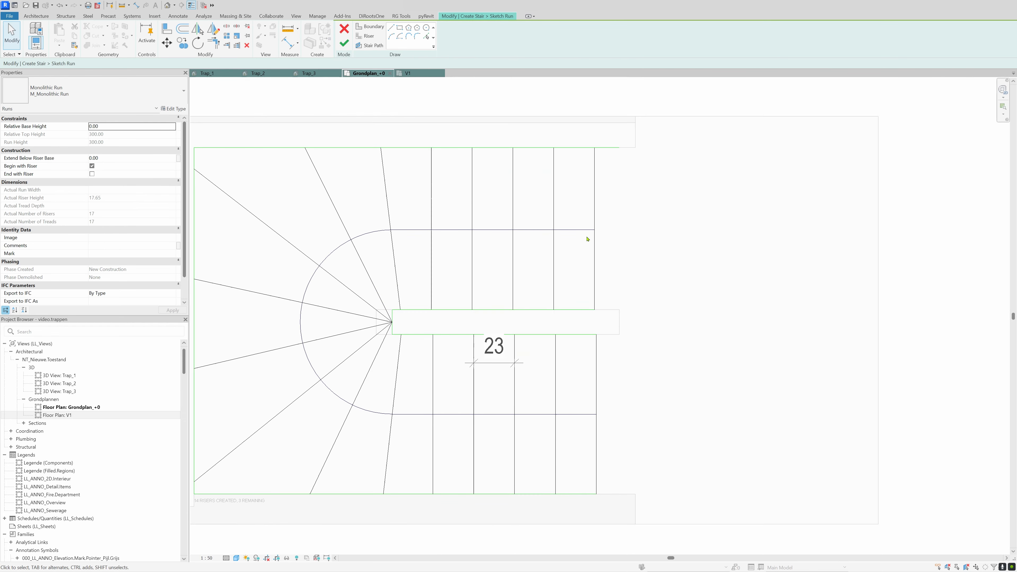
click(586, 231)
drag(595, 229, 538, 229)
click(518, 219)
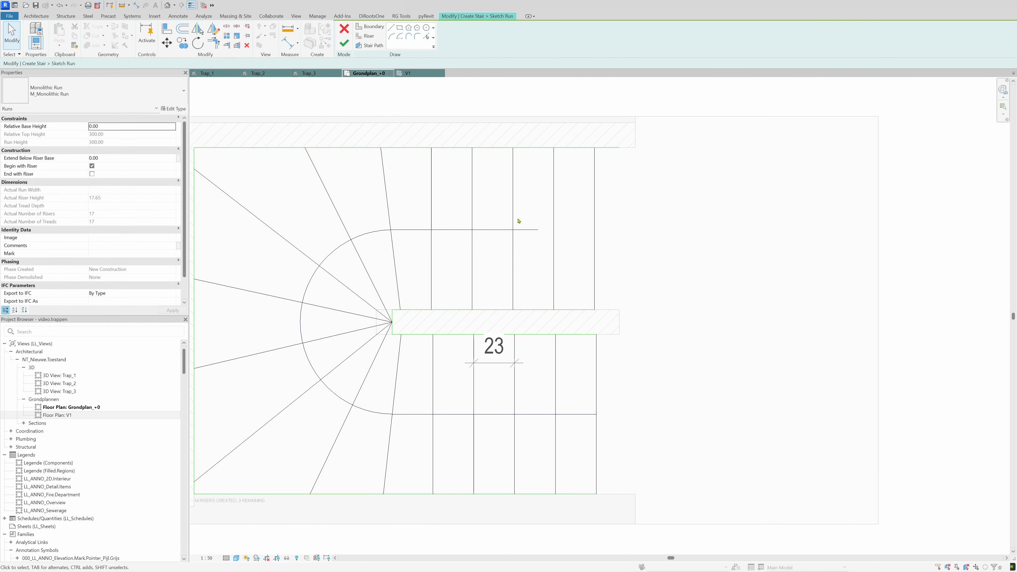
click(344, 43)
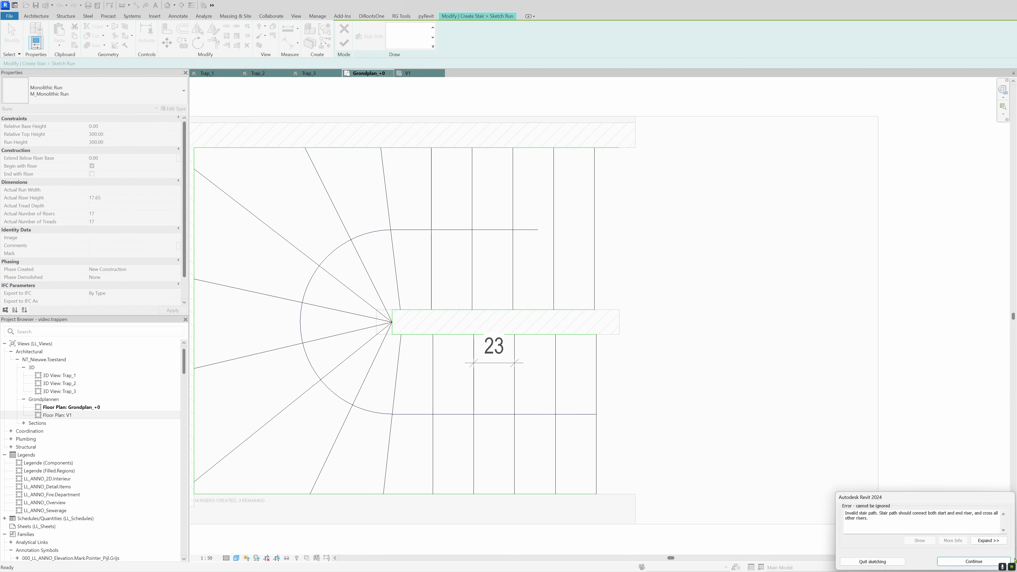
click(1001, 561)
Step: Stretch the shortened stair path back to the last riser of the upper flight
click(529, 230)
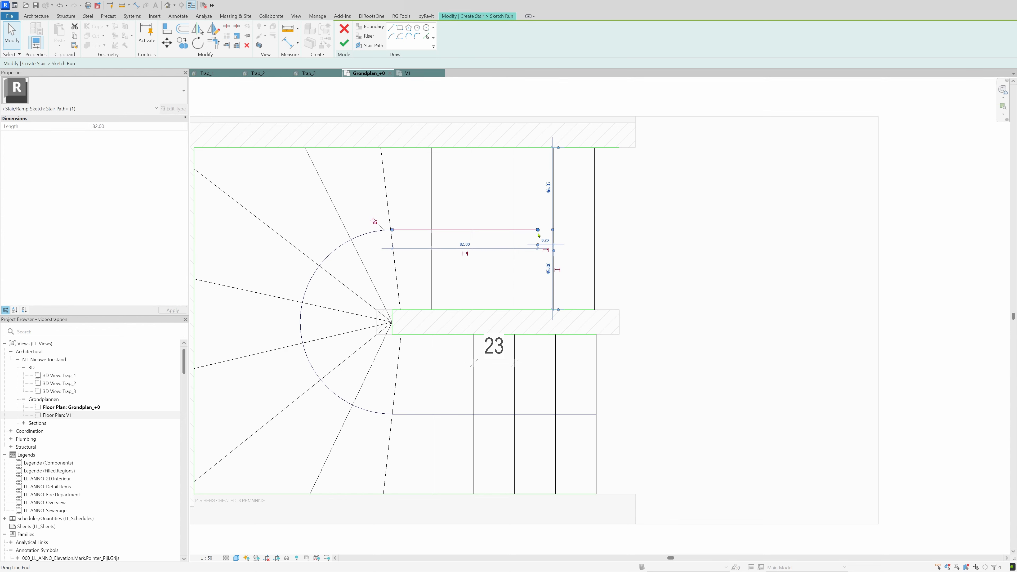
drag(538, 230, 594, 230)
scroll(616, 252, down, 4)
click(601, 325)
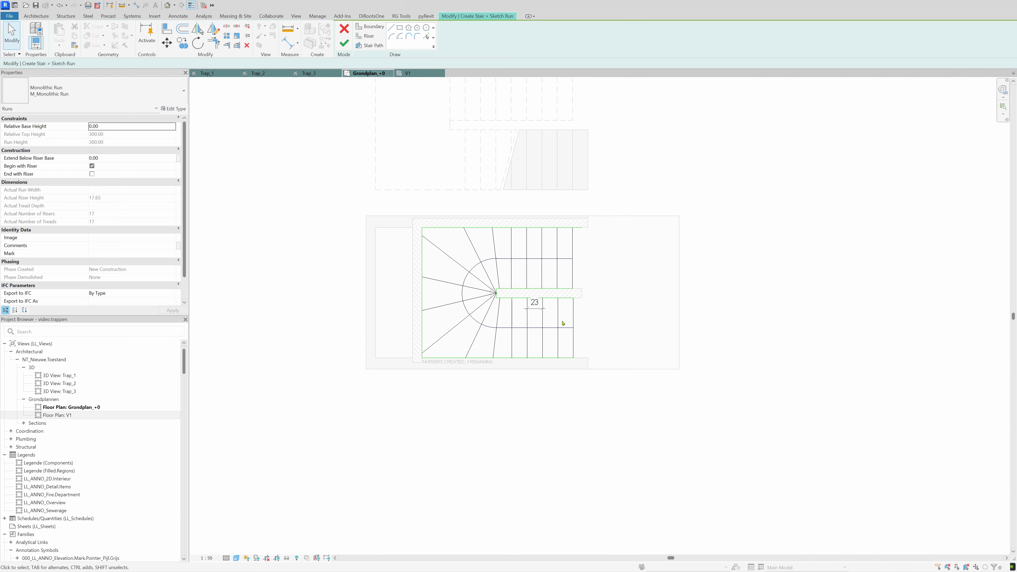
Step: Draw a diagonal boundary line about 96 cm long across the lower flight's winder corner, between the riser endpoints on either side of it
scroll(449, 356, up, 2)
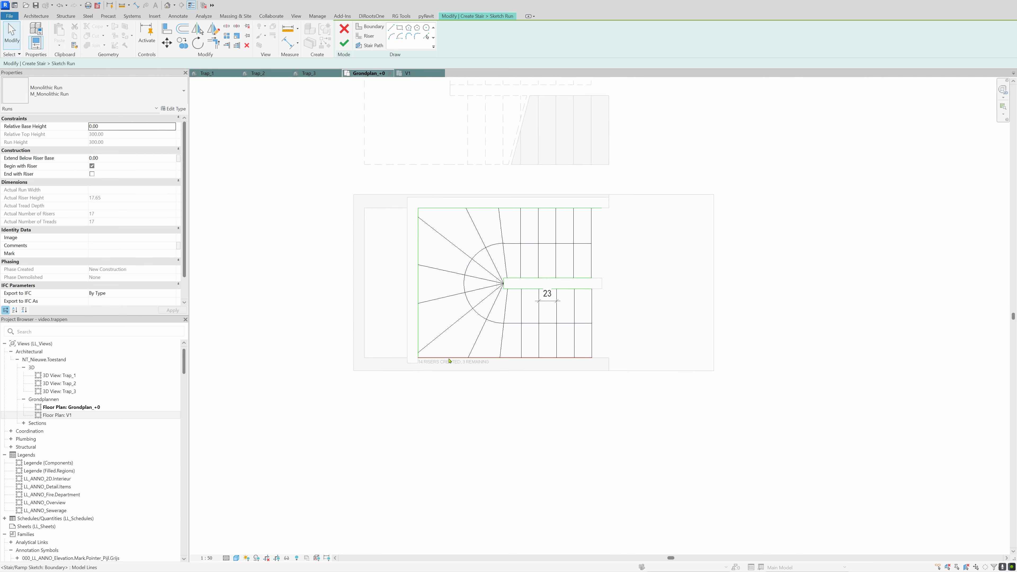
click(370, 27)
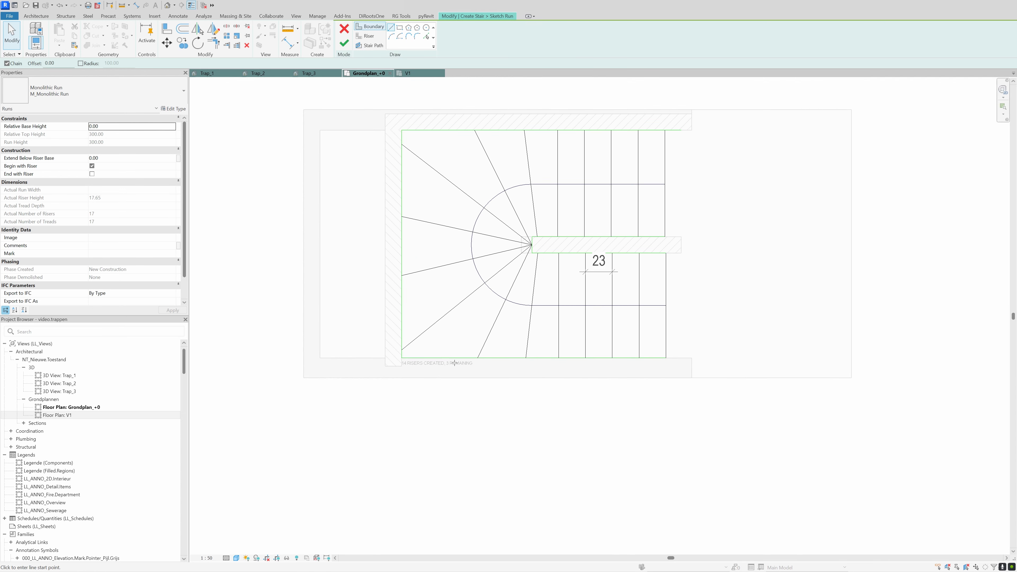
click(479, 356)
key(Escape)
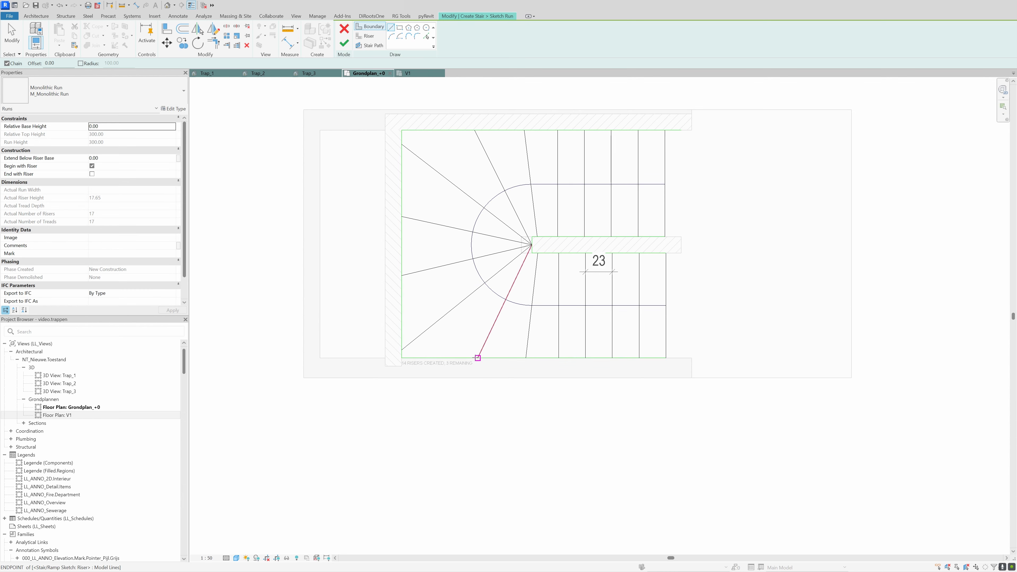
click(478, 357)
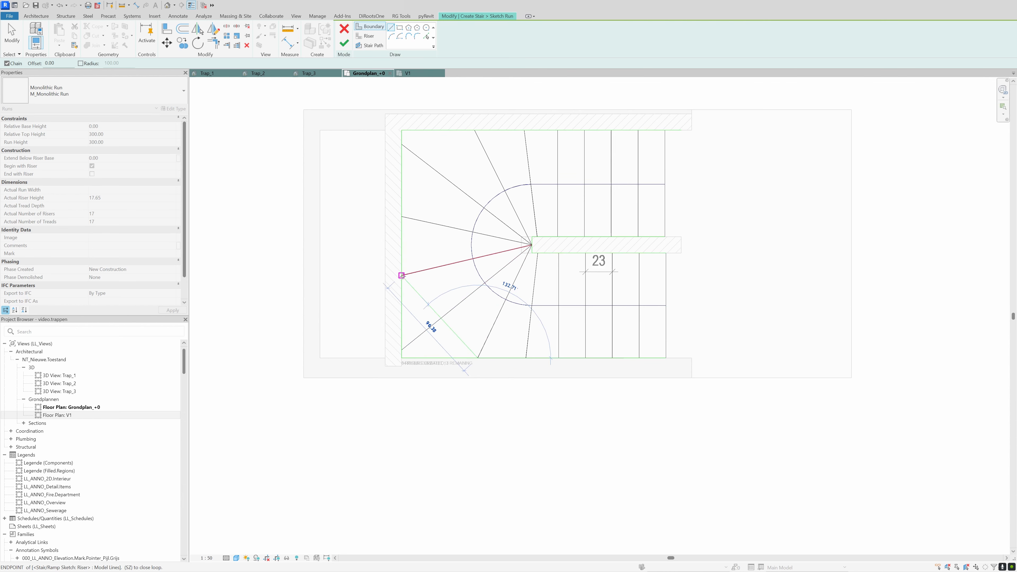
click(401, 276)
key(Escape)
key(Escape)
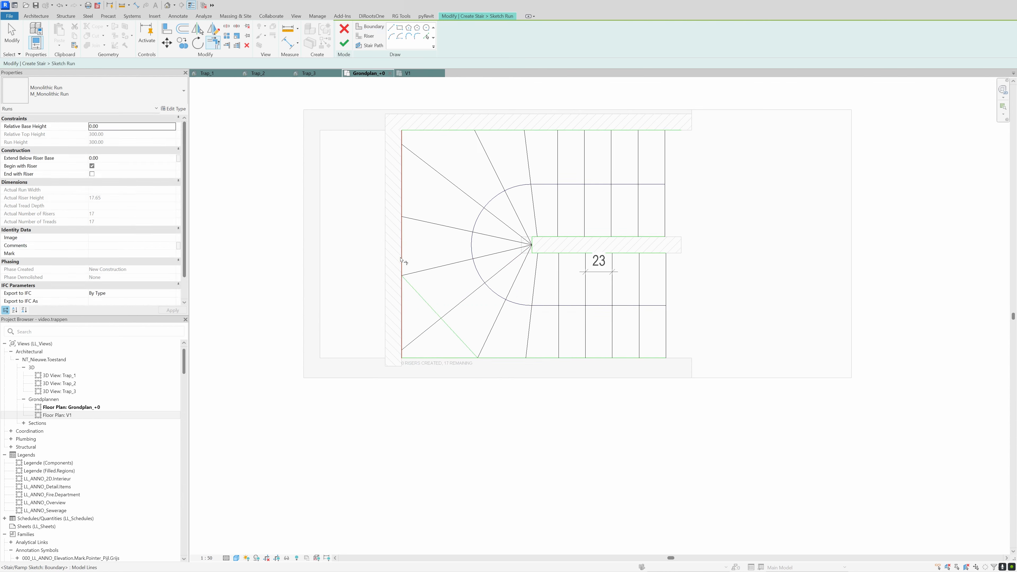
Step: Trim the outer boundaries to the diagonal at the lower flight's winder corner and finish the run sketch
click(501, 357)
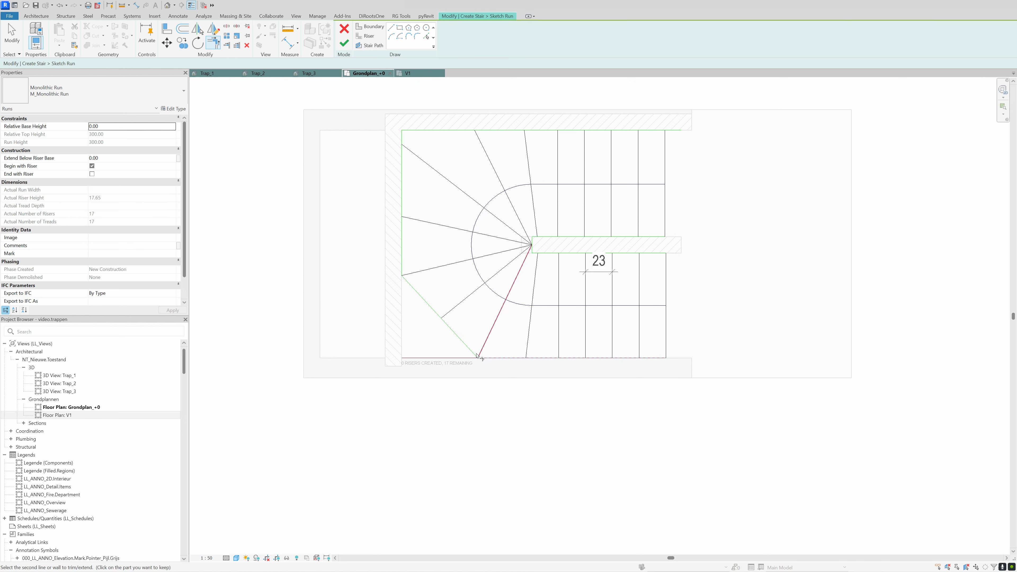
click(465, 346)
key(Escape)
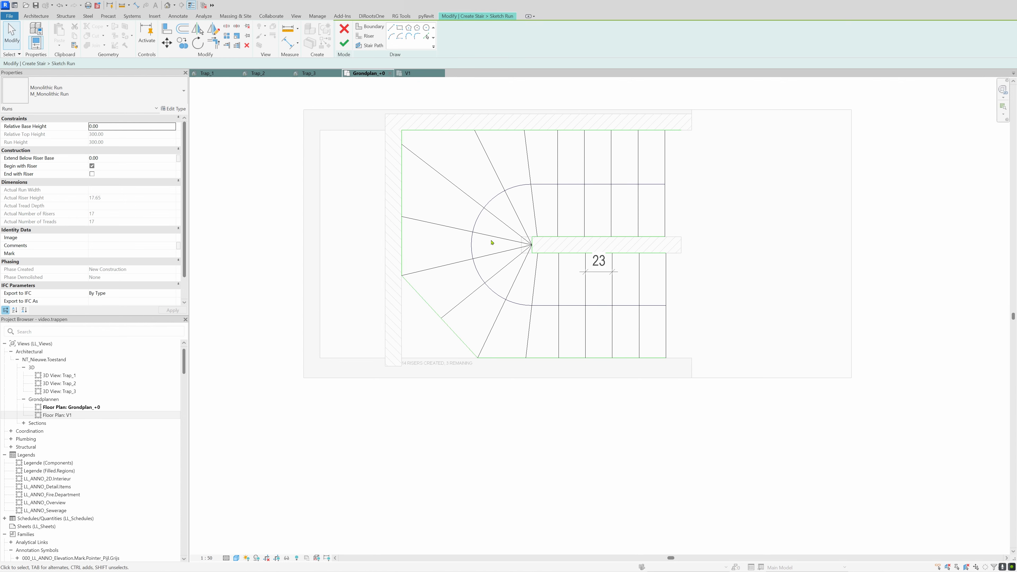
click(344, 43)
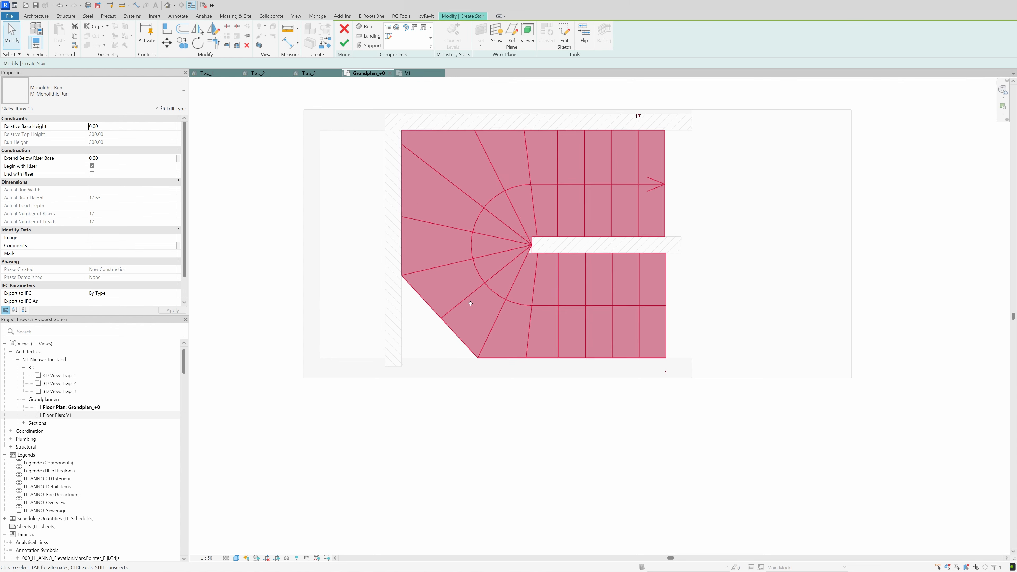
Step: Check the cut-off winder corner in the Trap_3 view, and return to Grondplan_+0
click(309, 73)
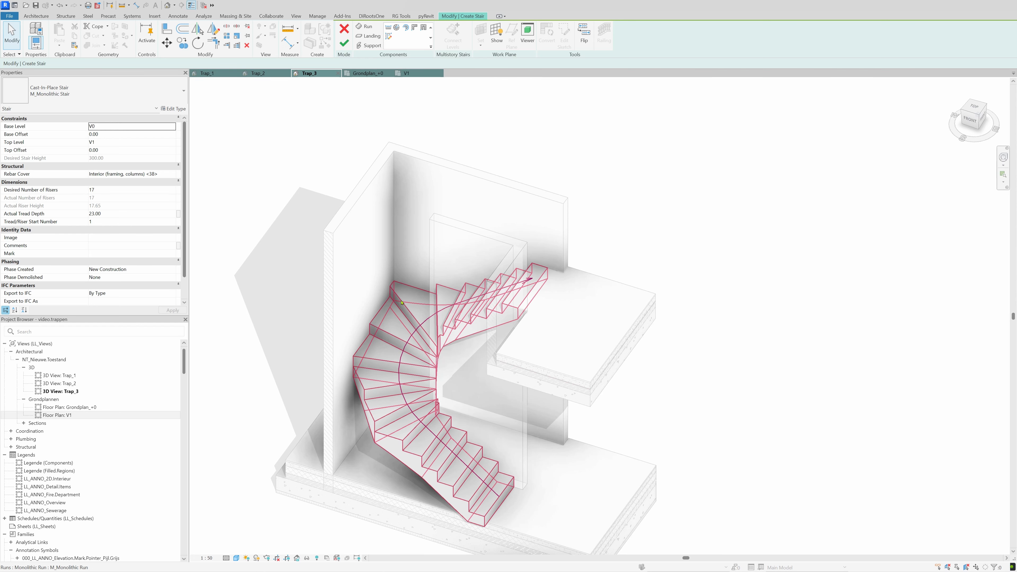
click(513, 285)
key(ctrl+Tab)
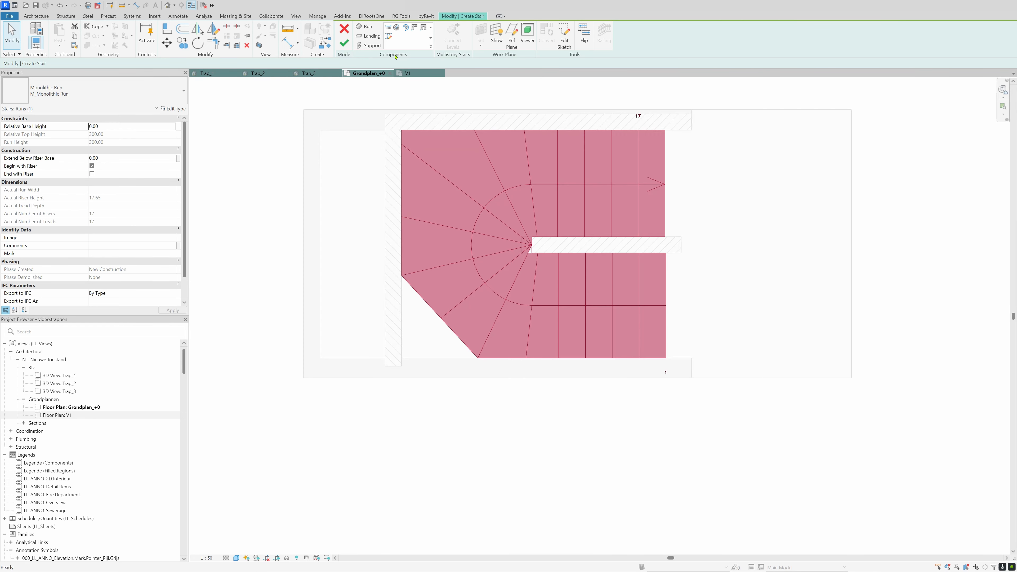
Step: Reopen the run sketch and draw a diagonal boundary line across the upper flight's winder corner, between the neighbouring riser endpoints
click(563, 37)
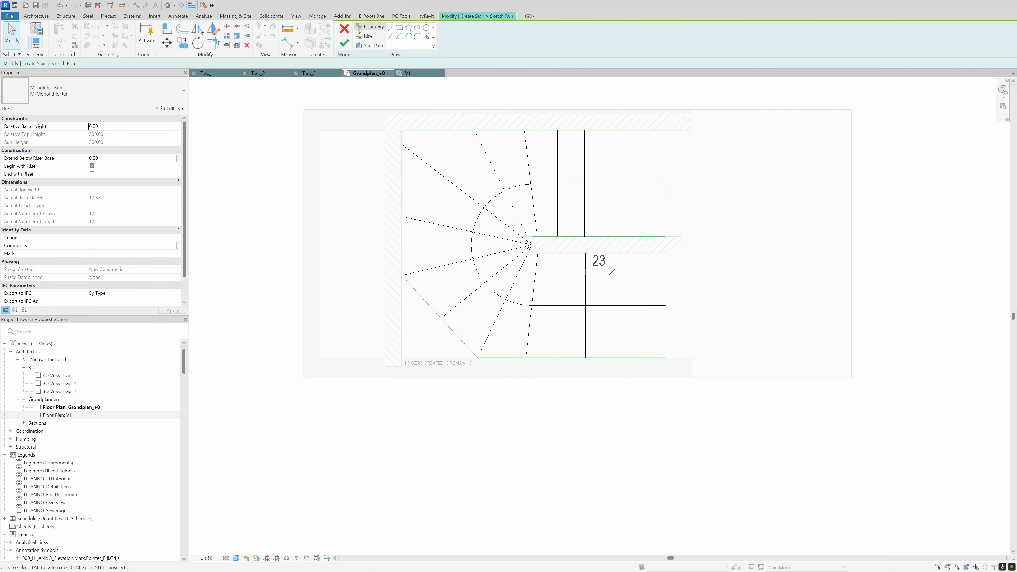
click(370, 26)
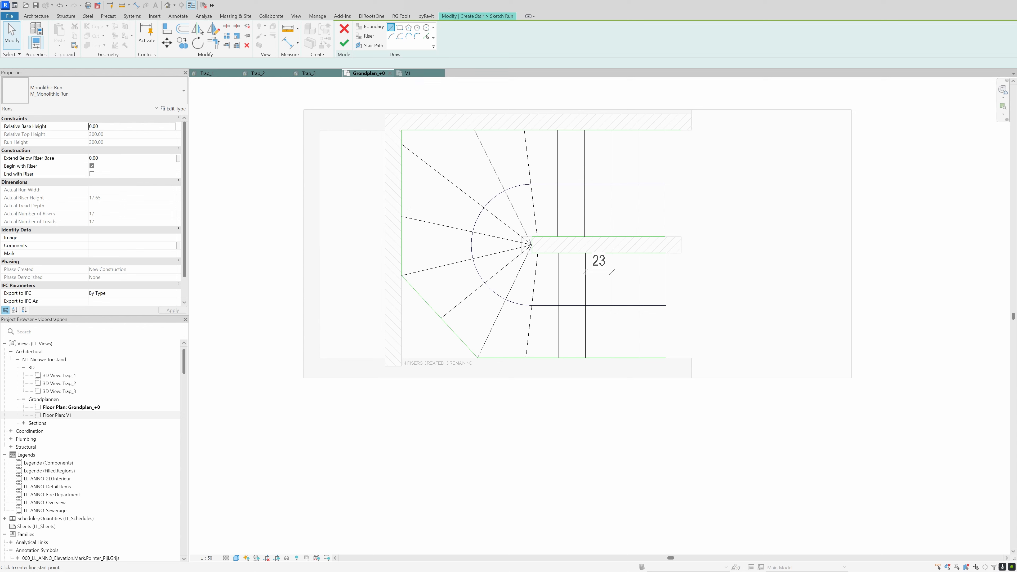
click(401, 217)
click(474, 130)
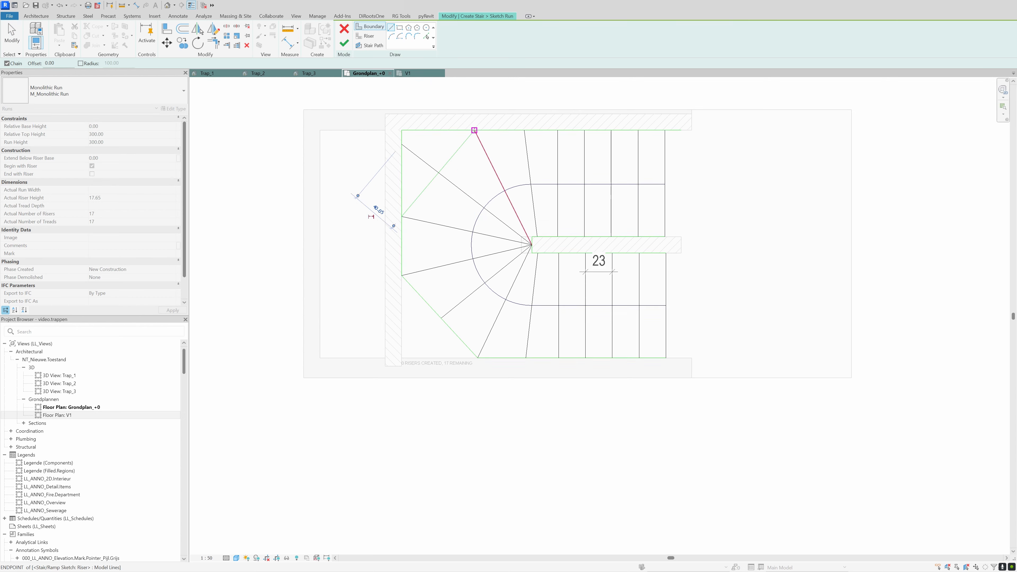
key(Escape)
key(Escape)
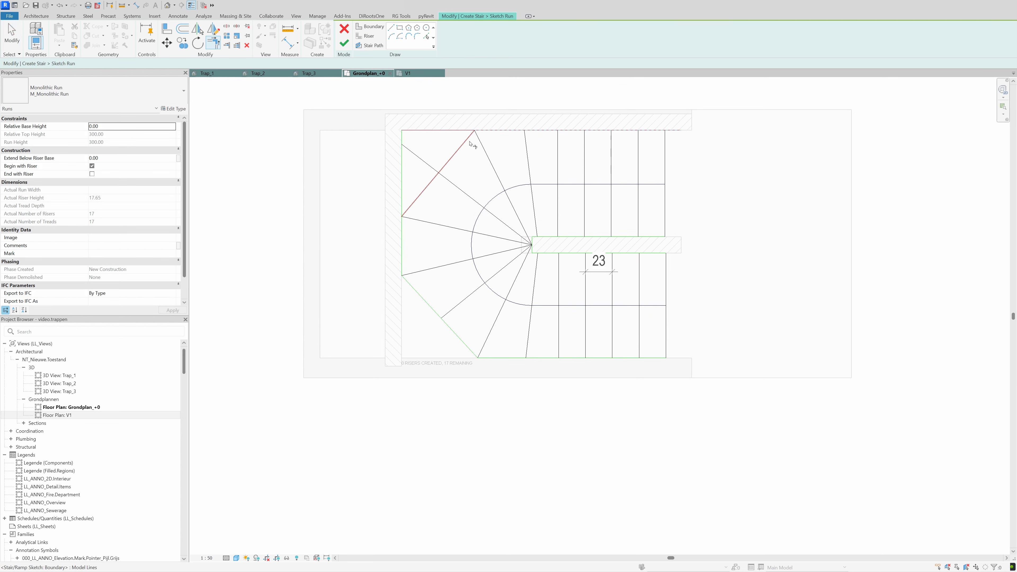
Step: Trim the outer boundaries to the new diagonal, unjoining the elements, and shorten the corner riser to end on it
click(466, 144)
click(403, 238)
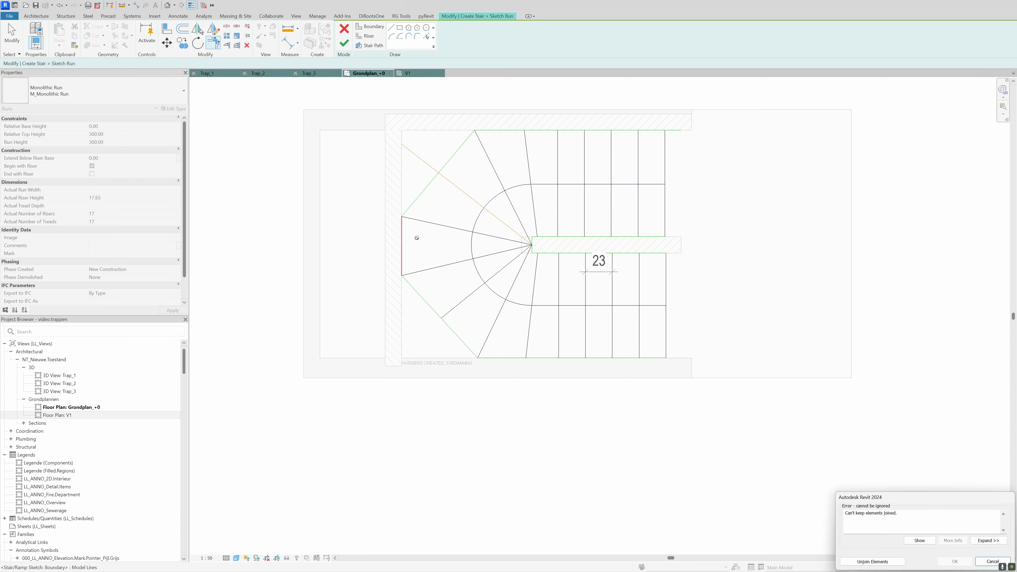
click(896, 561)
key(Escape)
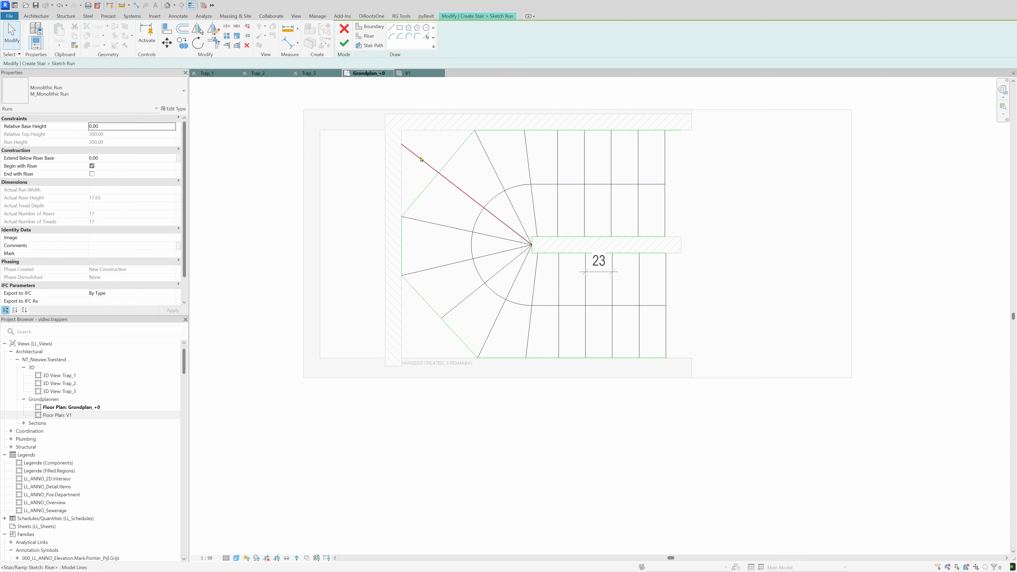
click(420, 159)
drag(402, 144, 439, 173)
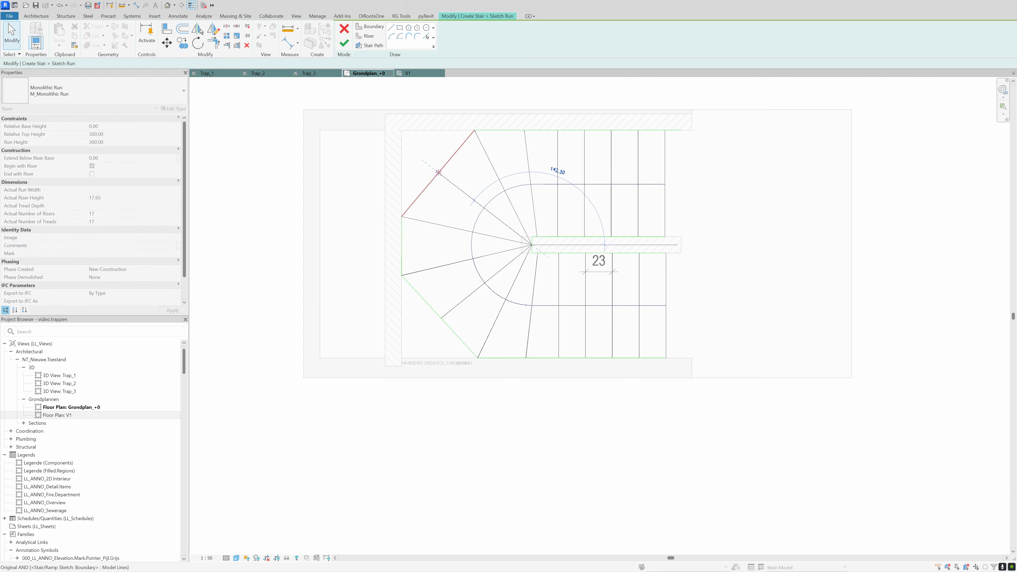
Step: Finish the run sketch and complete the stair edit in the Trap_3 view
click(344, 43)
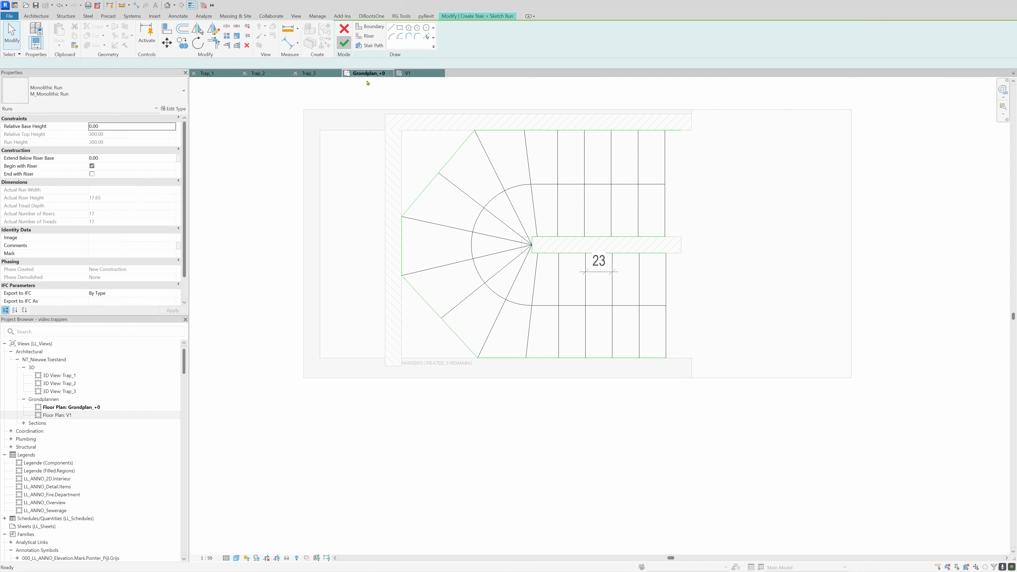
click(308, 73)
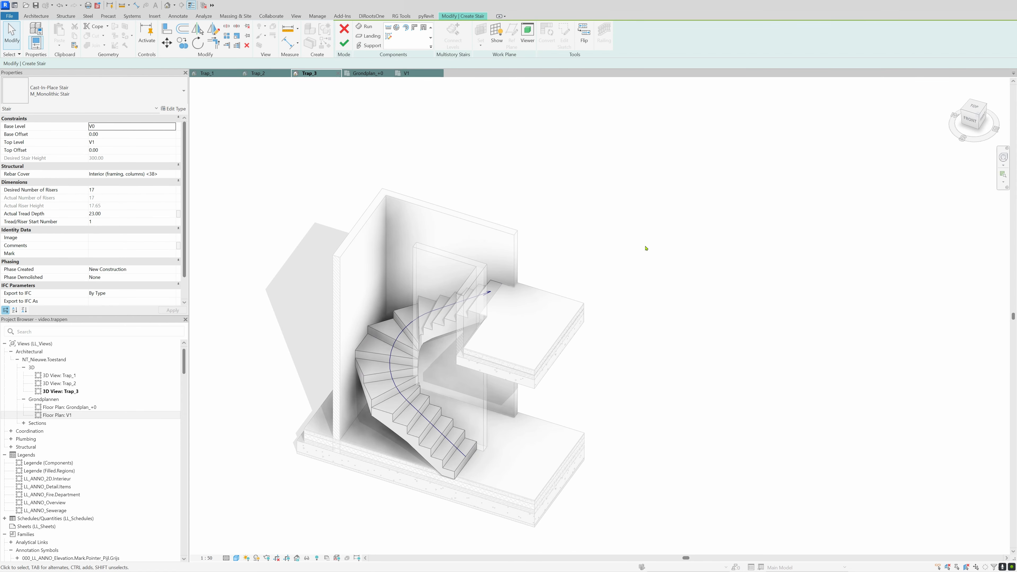
click(344, 43)
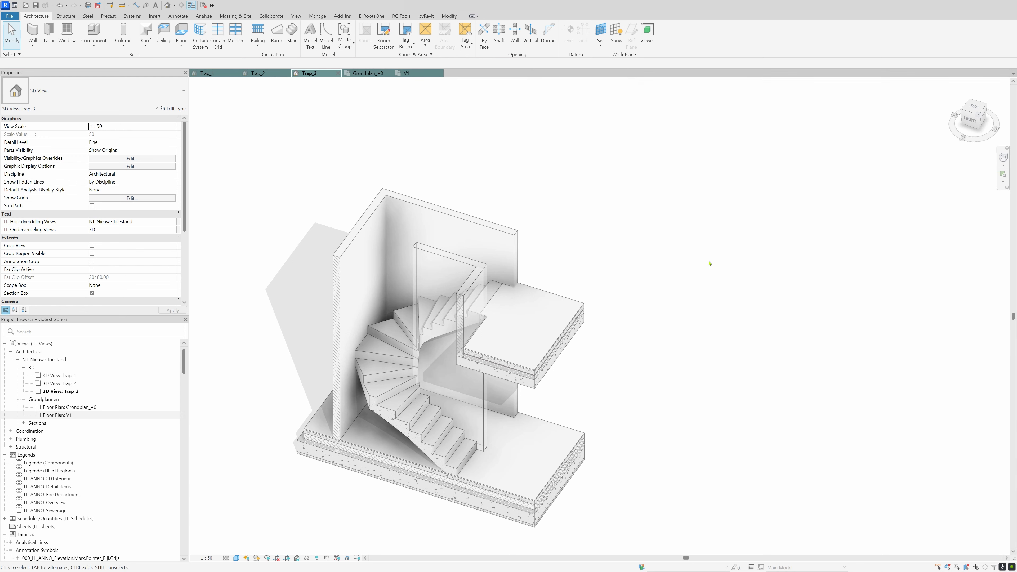